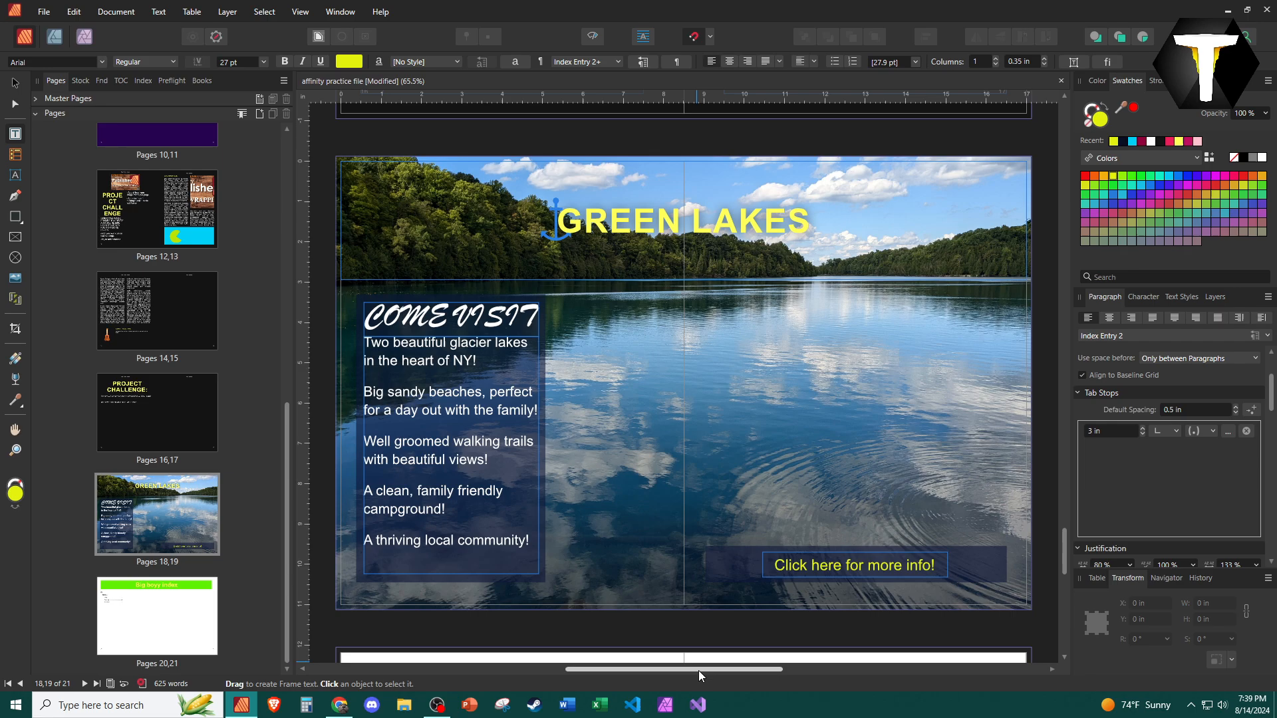
key("Escape")
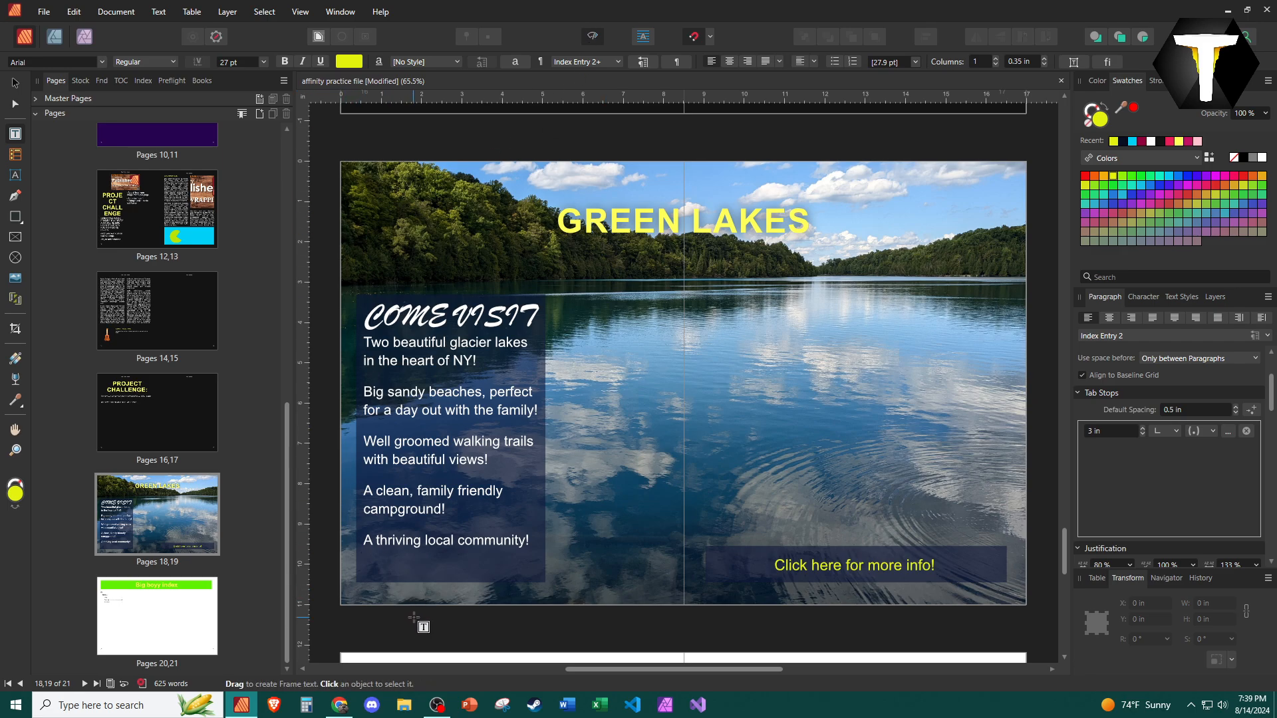
left_click_drag(292, 575, 190, 575)
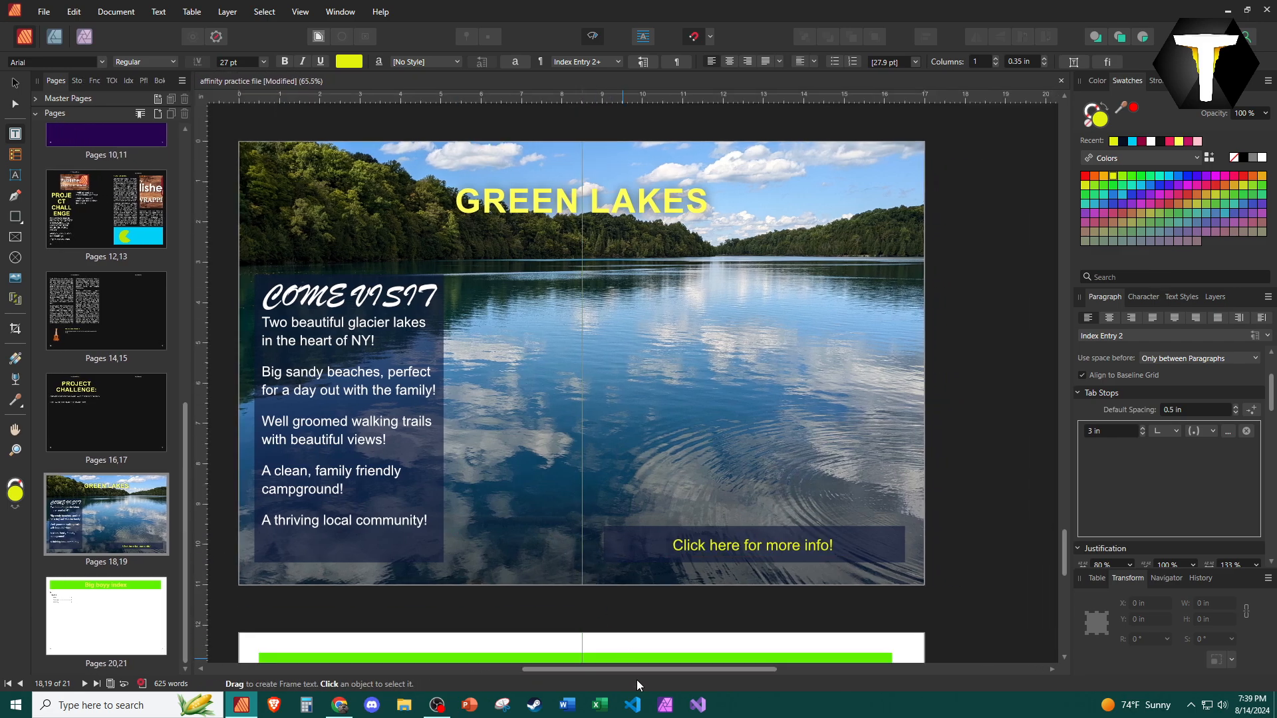
left_click_drag(638, 668, 607, 666)
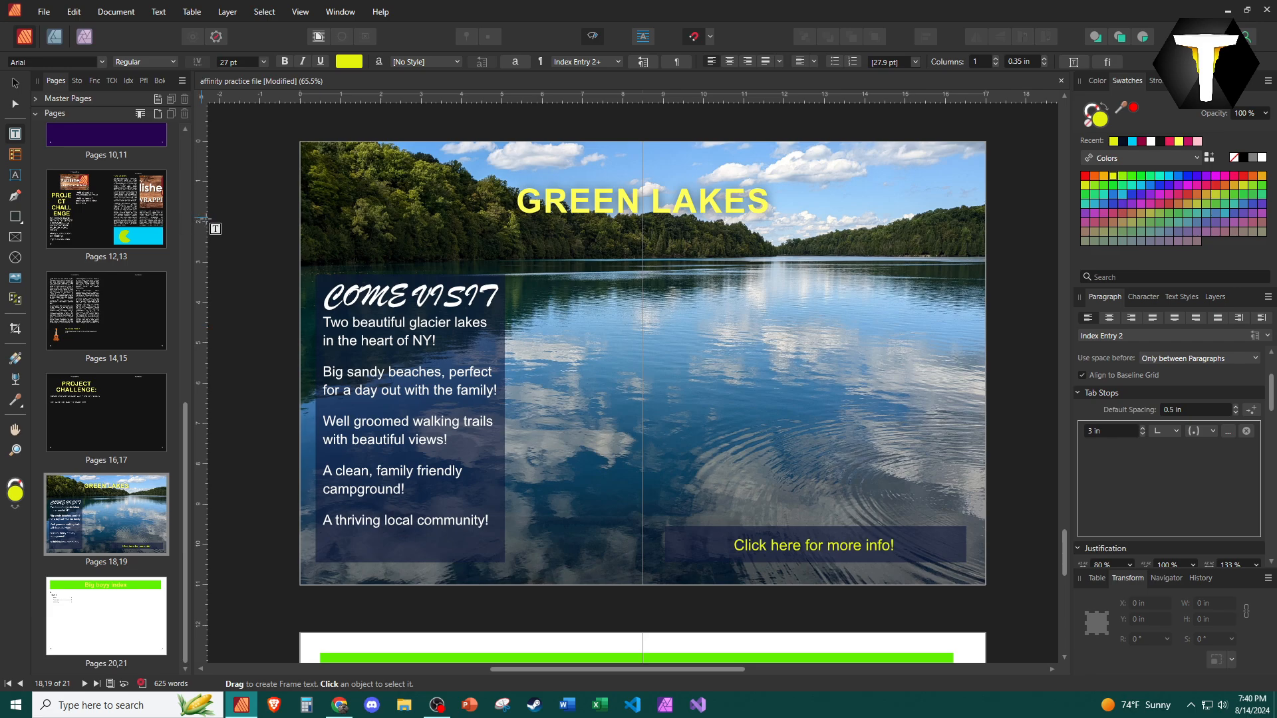
left_click_drag(191, 225, 272, 174)
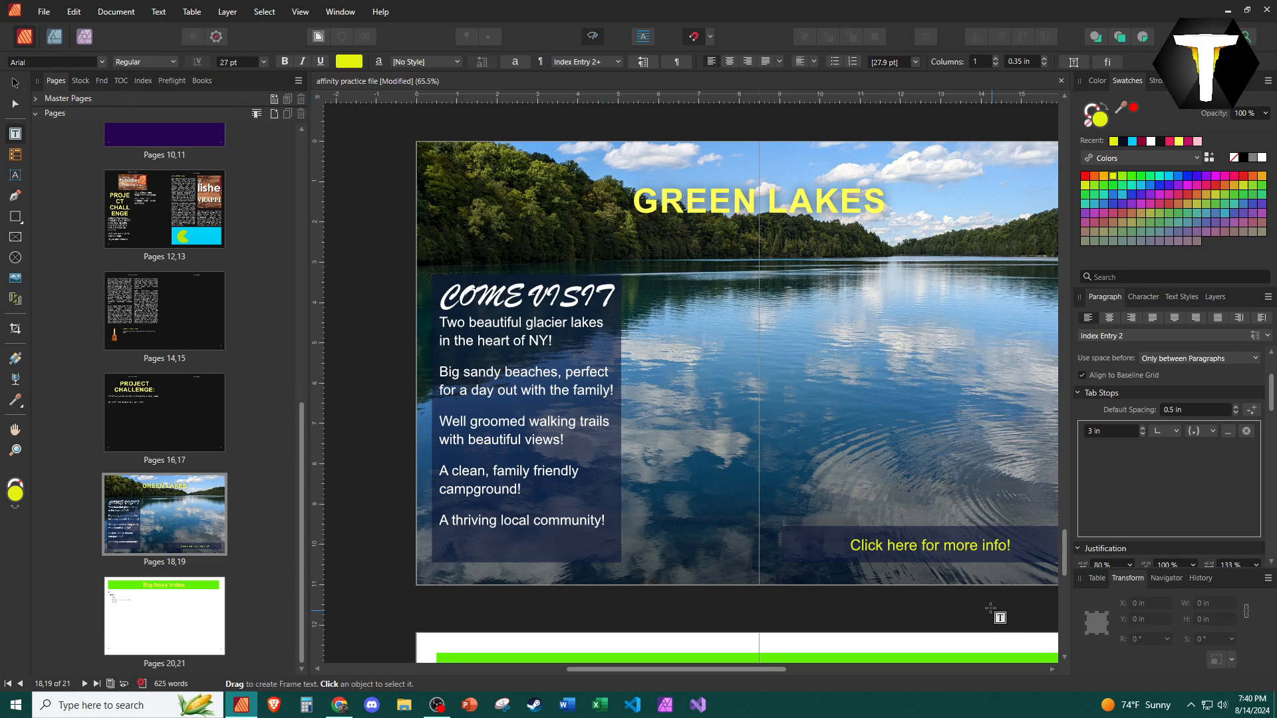
left_click_drag(698, 669, 749, 669)
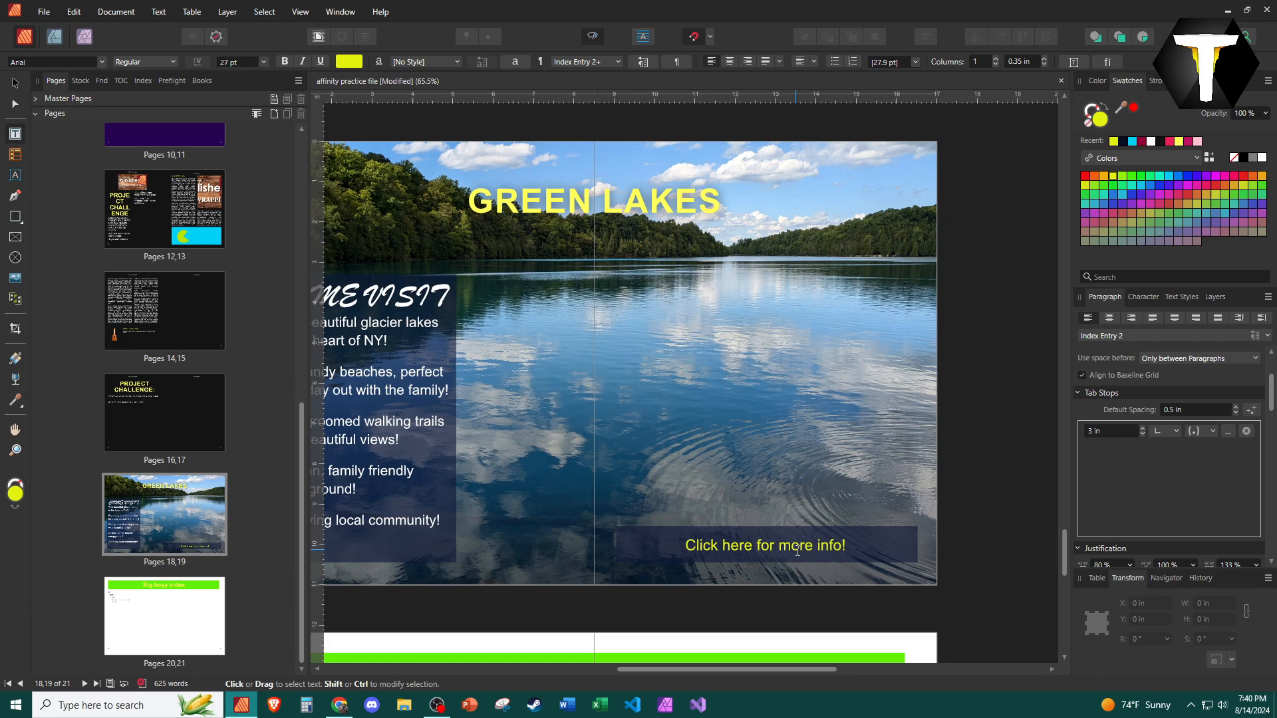
double_click(797, 547)
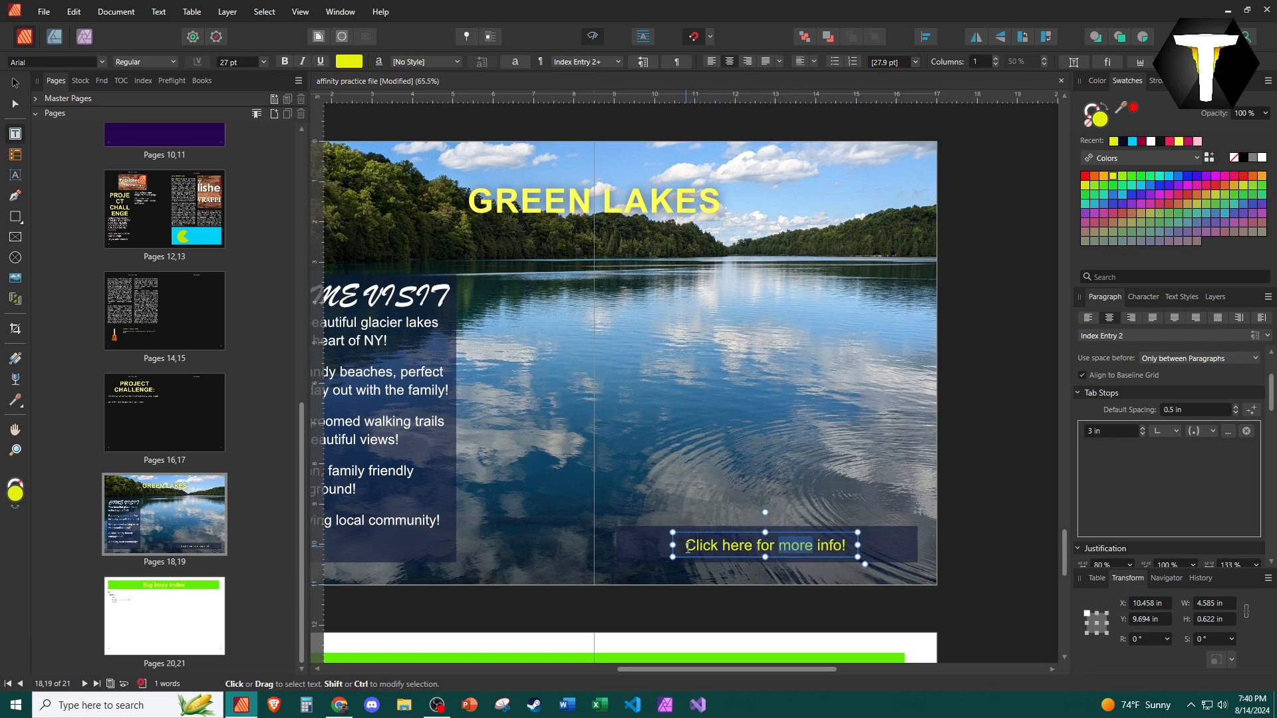
left_click_drag(686, 546, 744, 546)
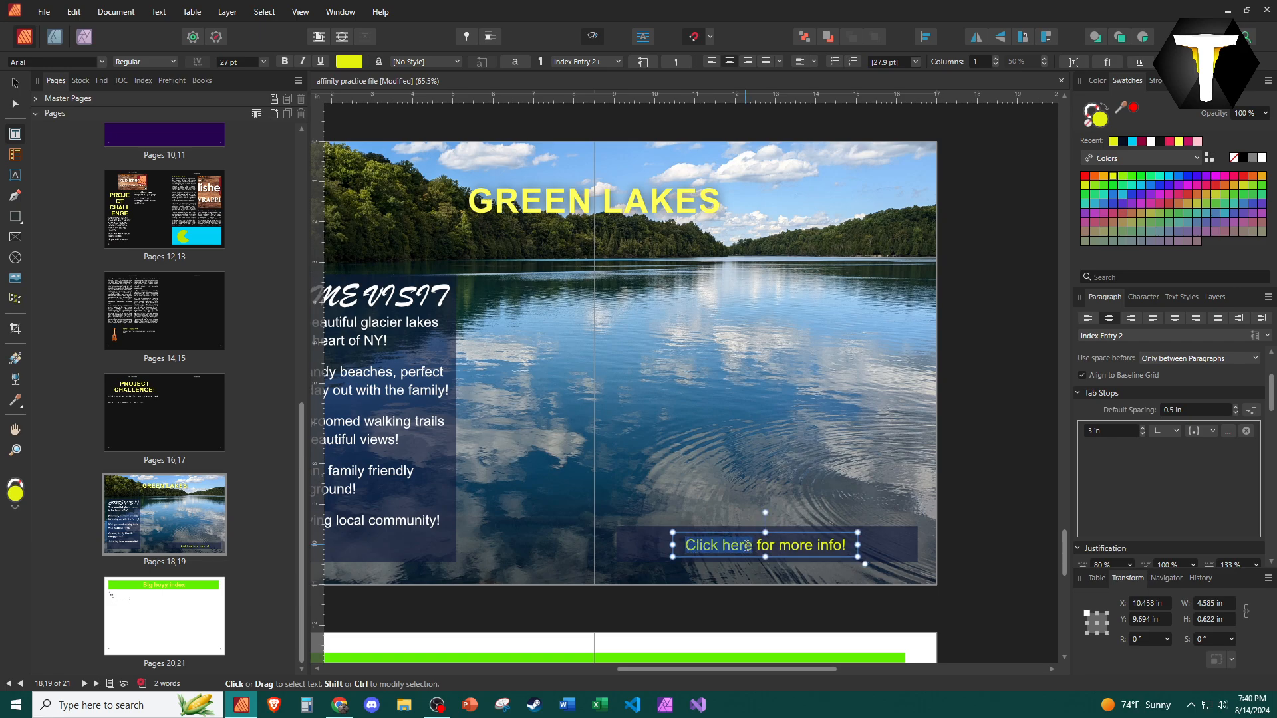
right_click(745, 545)
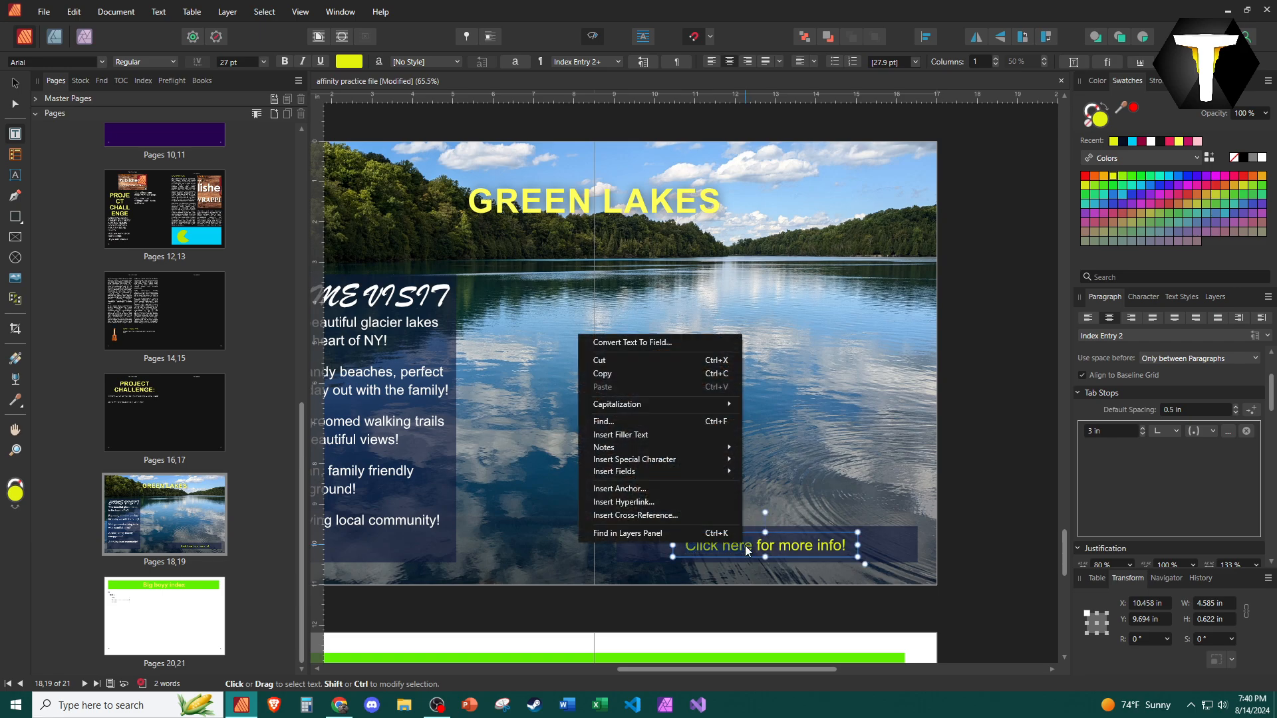
left_click(711, 501)
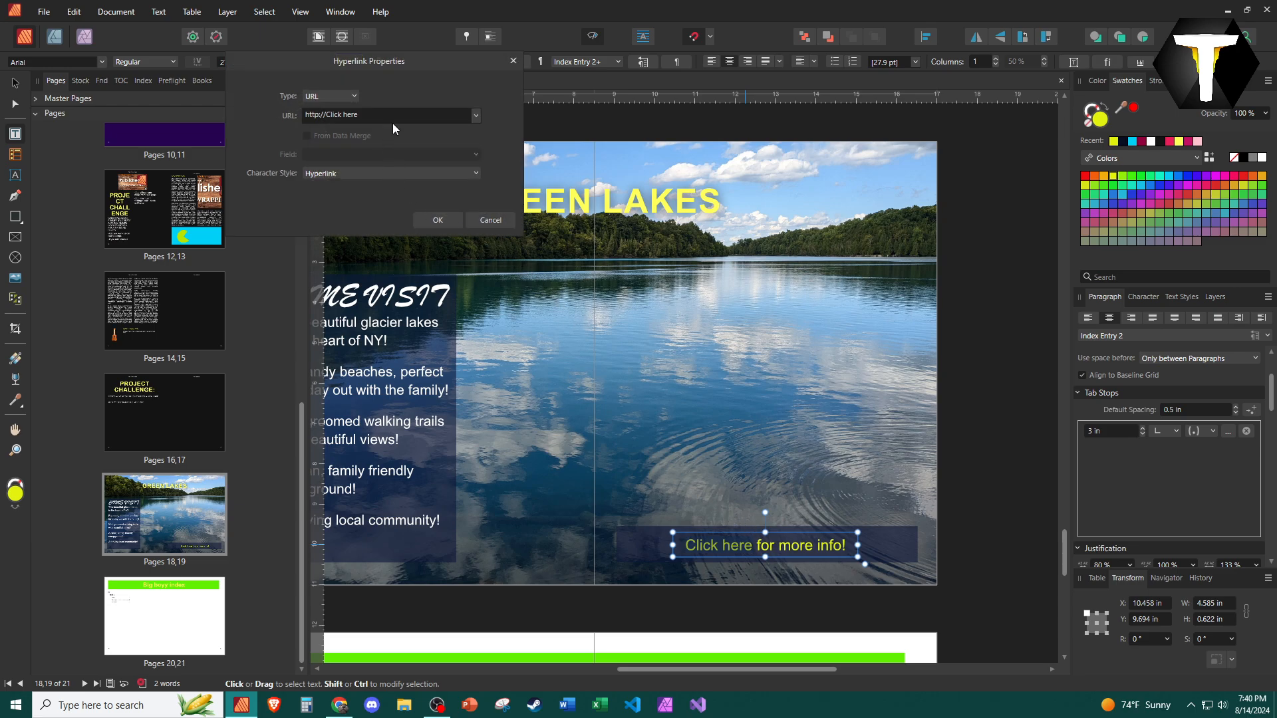
left_click(418, 114)
key("End")
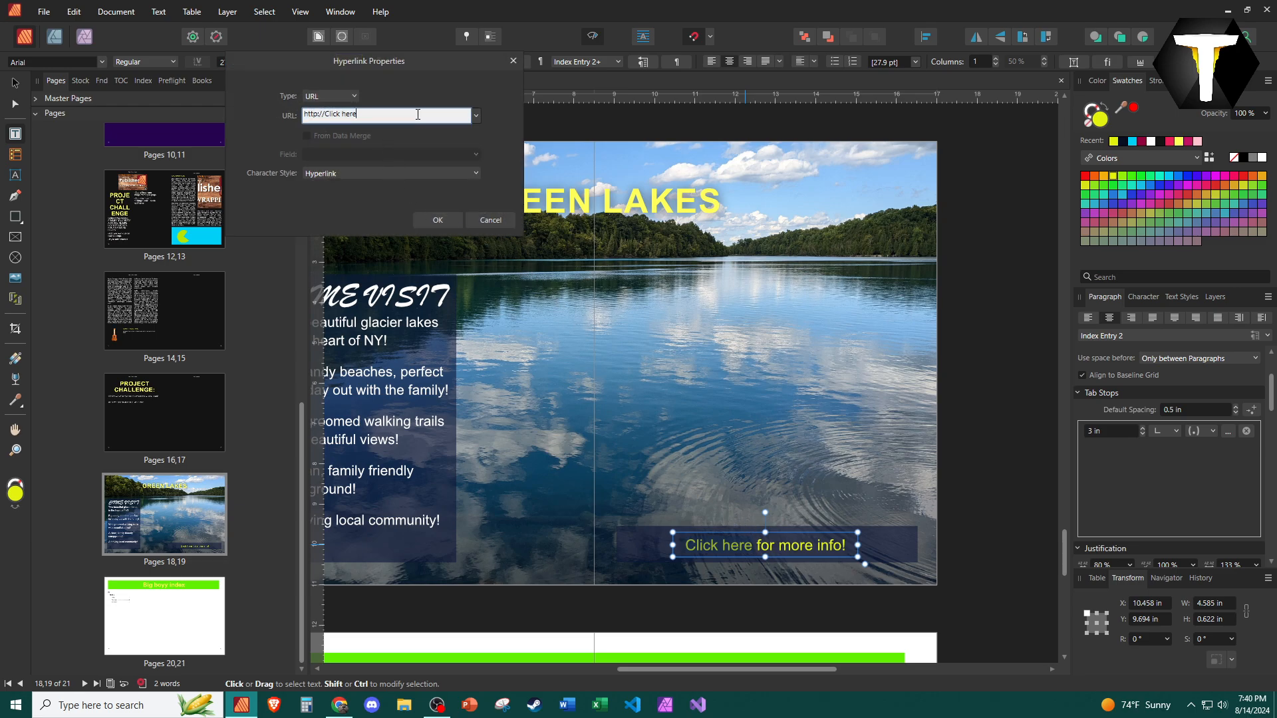
key("ctrl+shift+Left")
key("ctrl+shift+Left")
type("nys.gov/park")
left_click(408, 172)
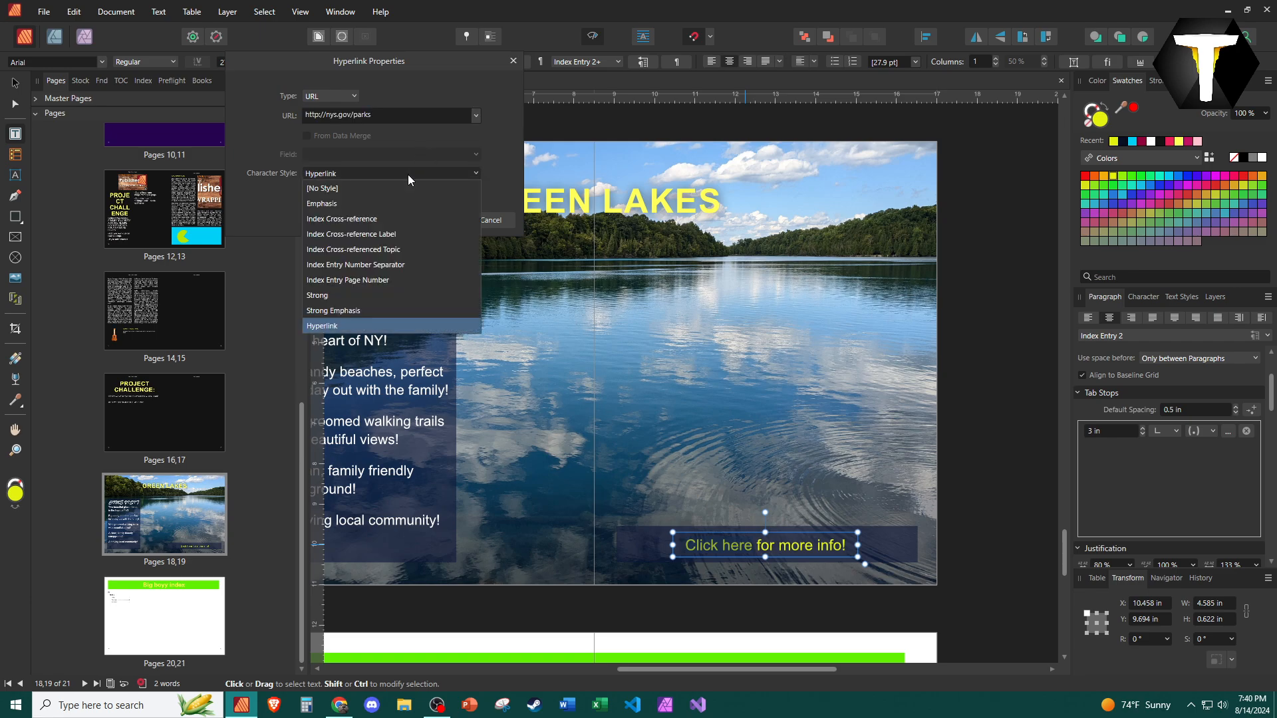
left_click(408, 174)
left_click(443, 218)
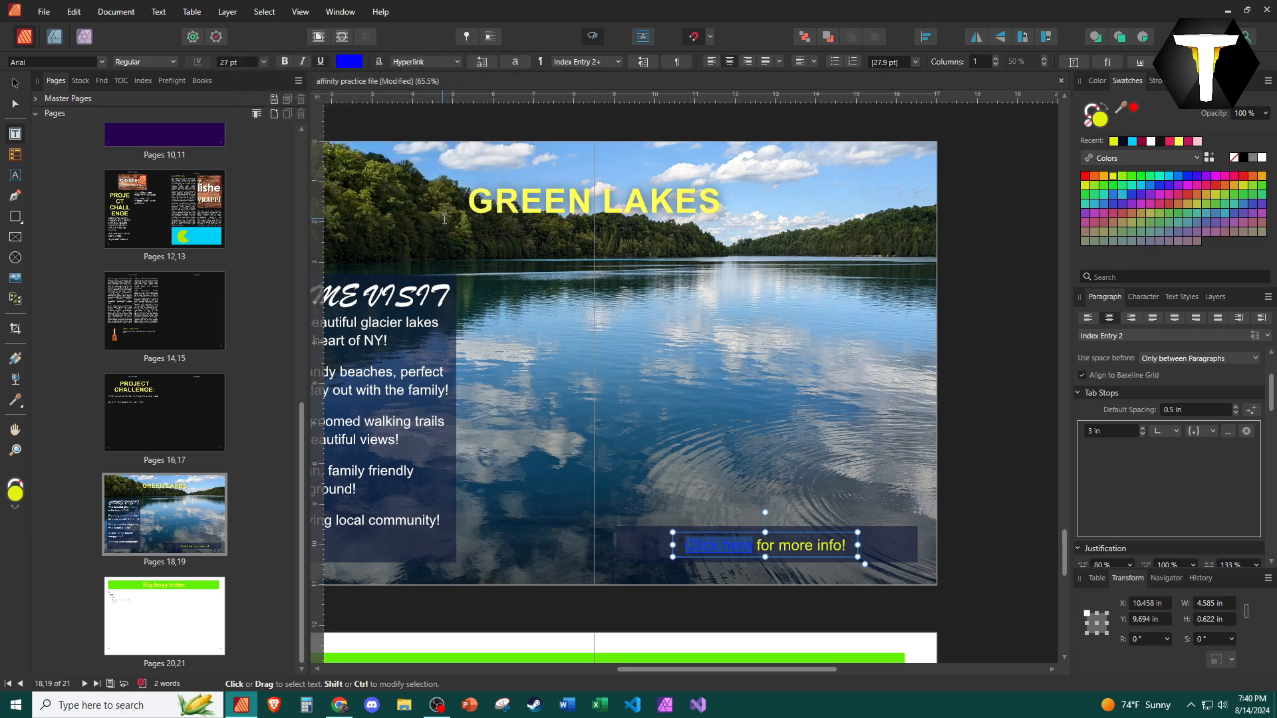
left_click(700, 594)
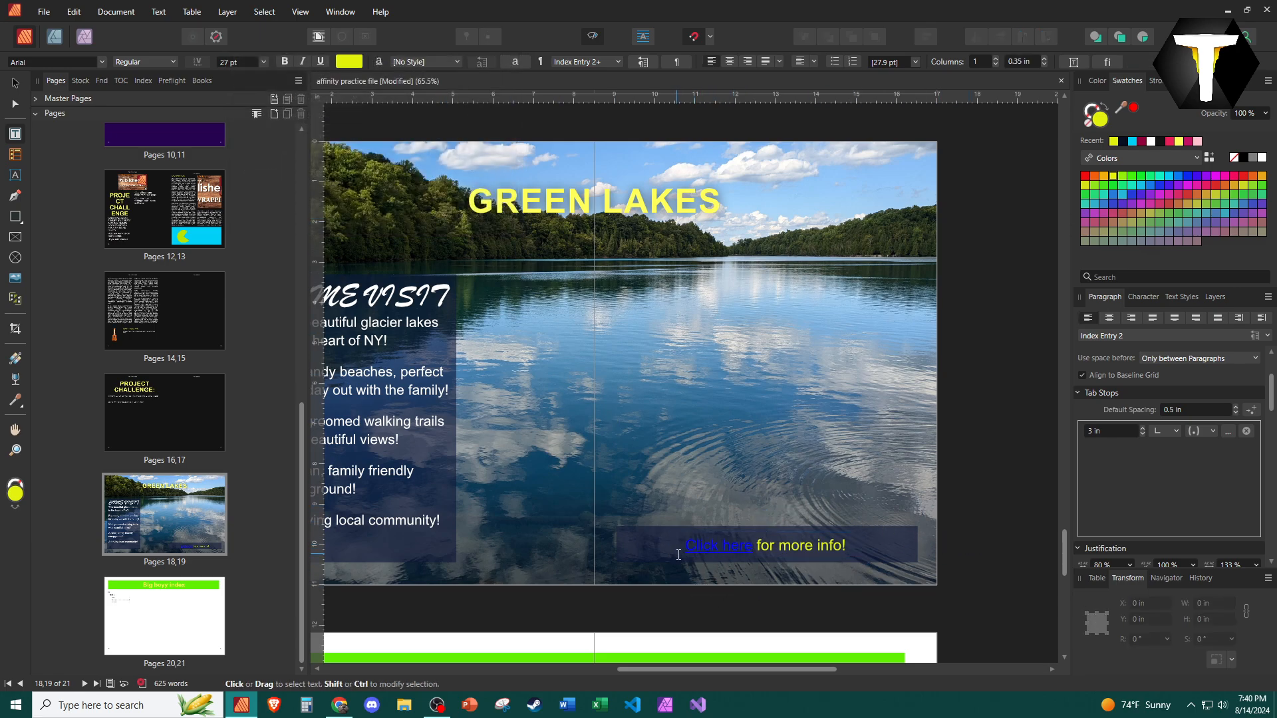
Edit the Hyperlink text style applied to "Click here" and set its text fill to white, RGB 255, 255, 255.
left_click_drag(685, 549, 754, 551)
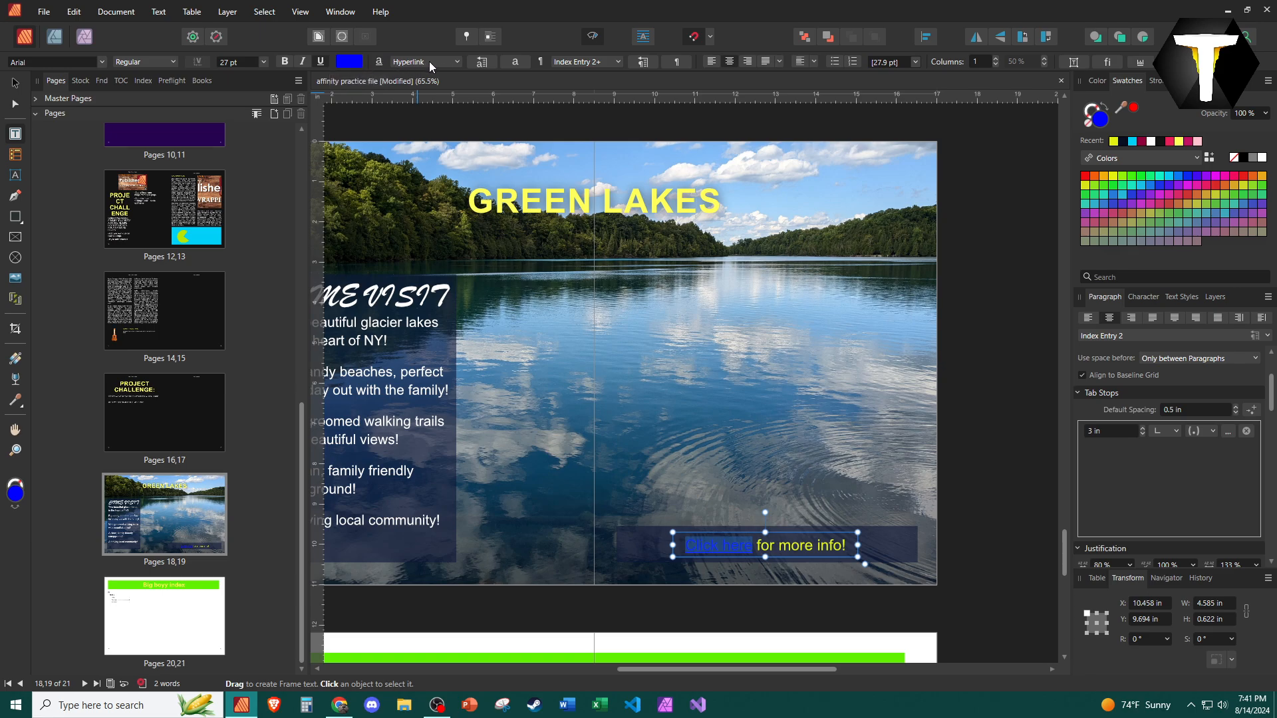
left_click(1190, 297)
scroll(1172, 453, "down", 5)
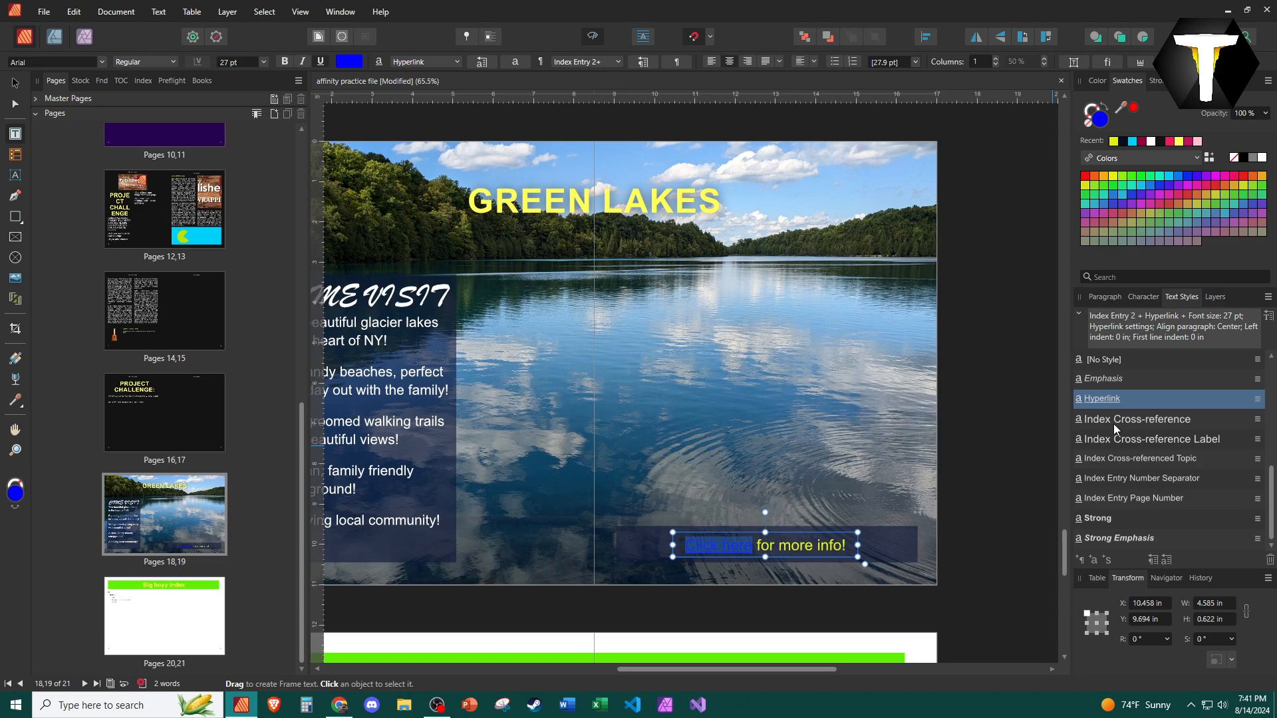
right_click(1114, 404)
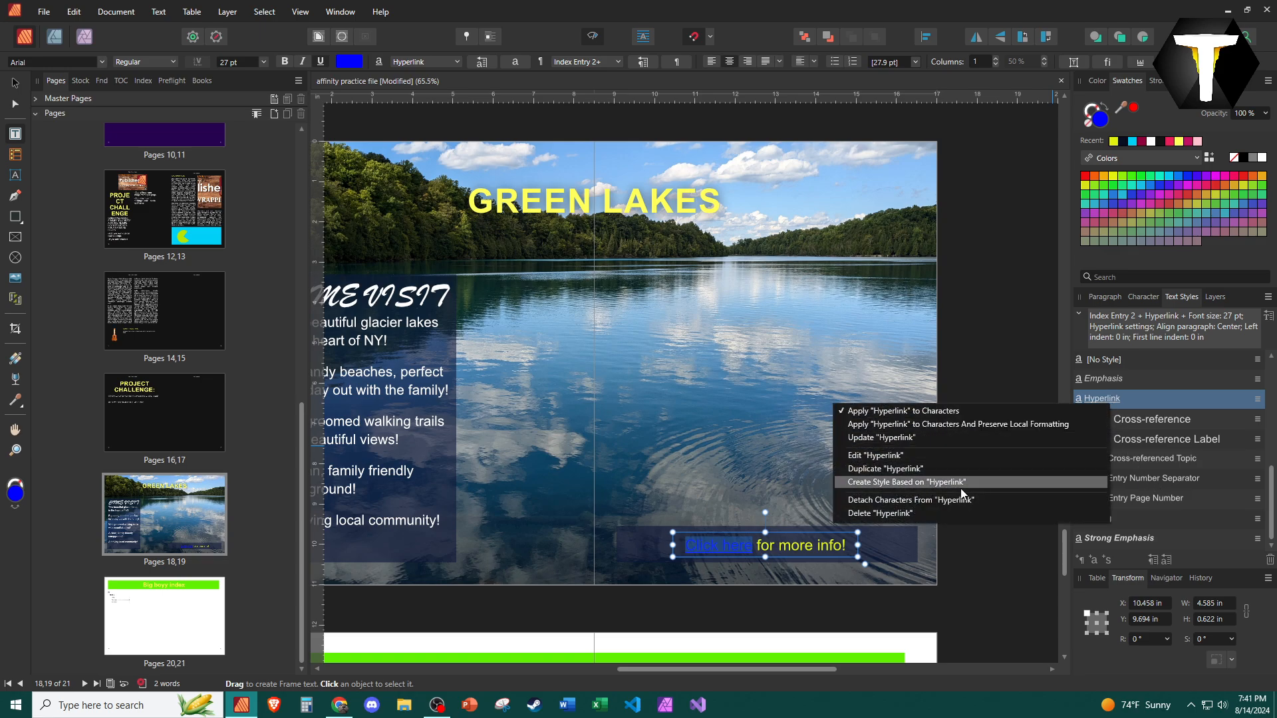
left_click(952, 453)
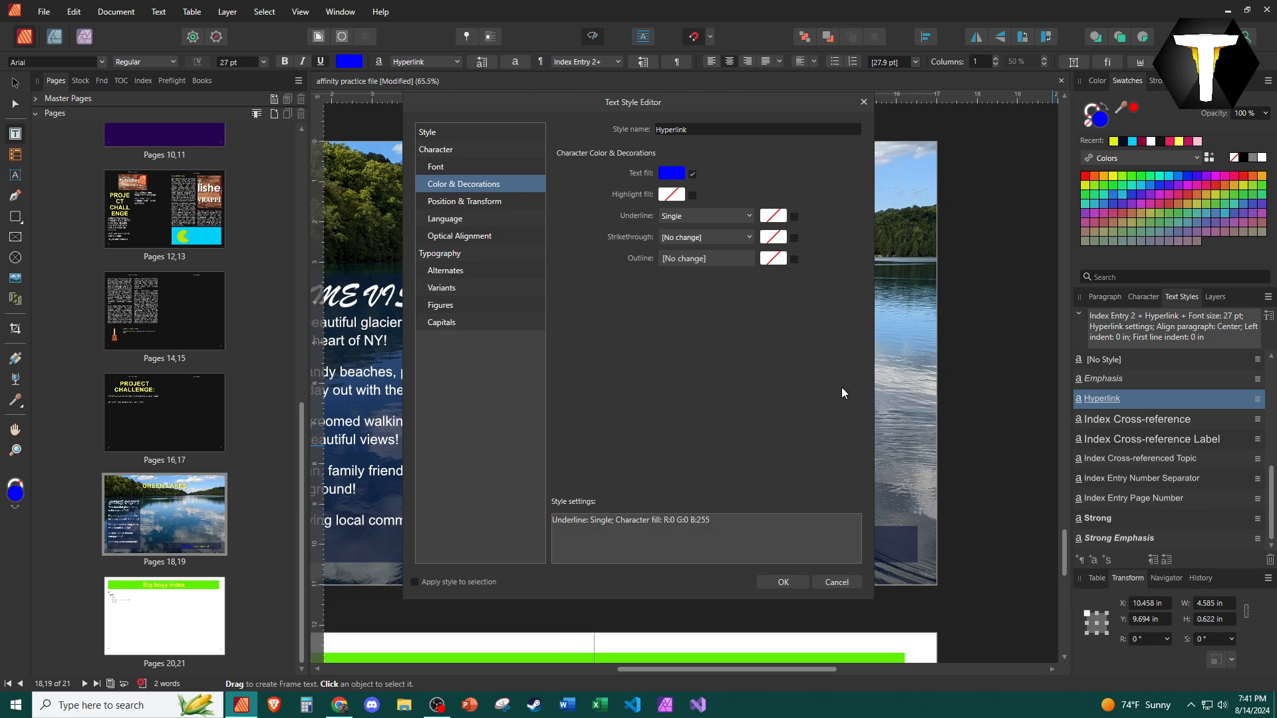
left_click(671, 173)
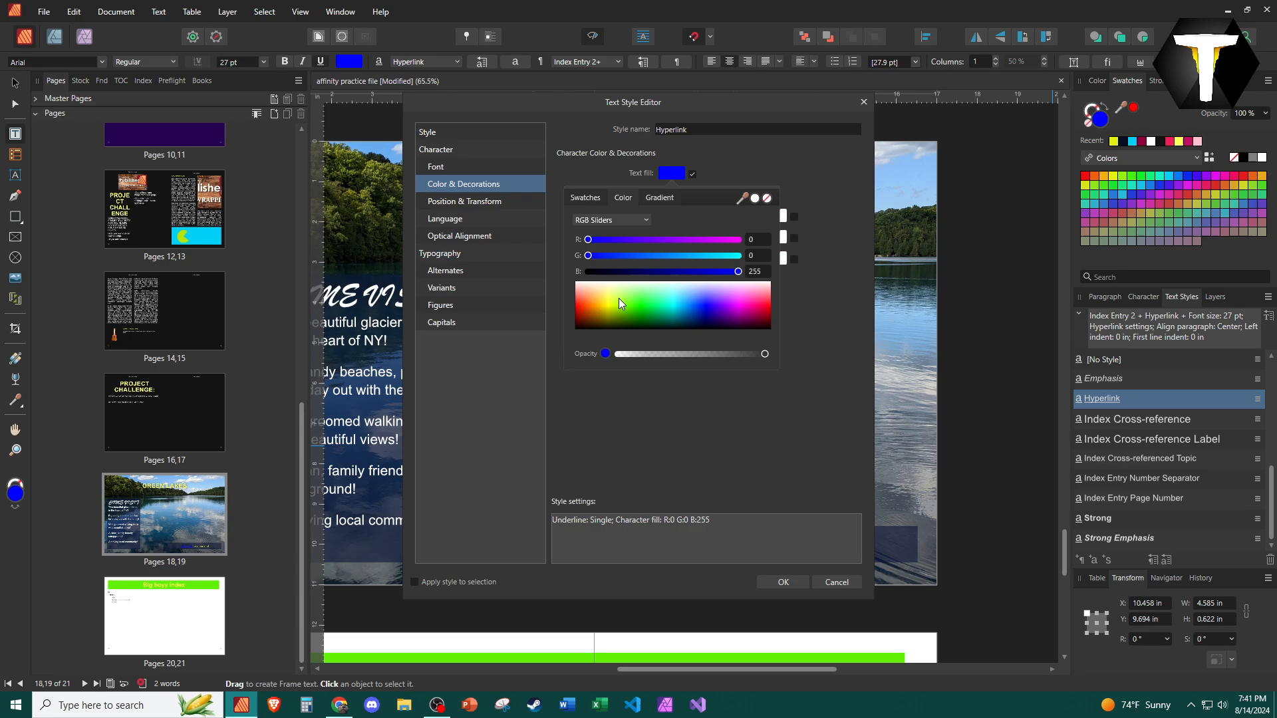
left_click(680, 99)
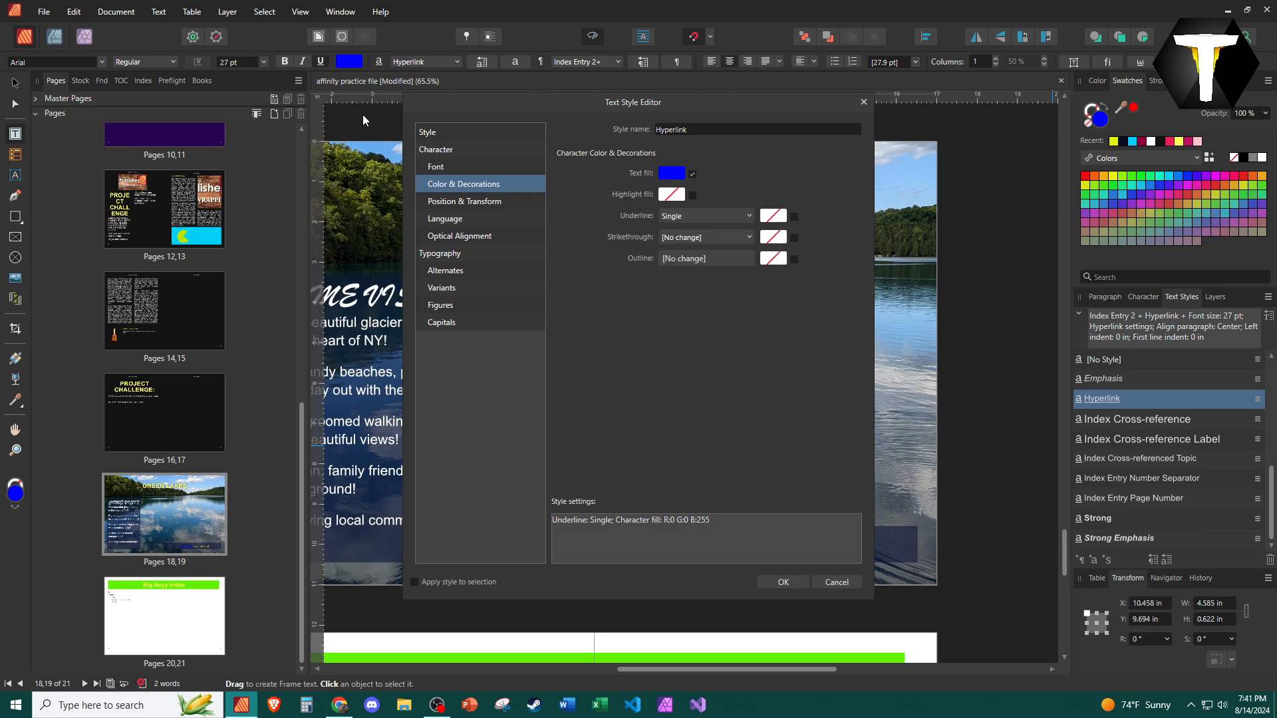
left_click_drag(529, 105, 357, 86)
left_click(499, 154)
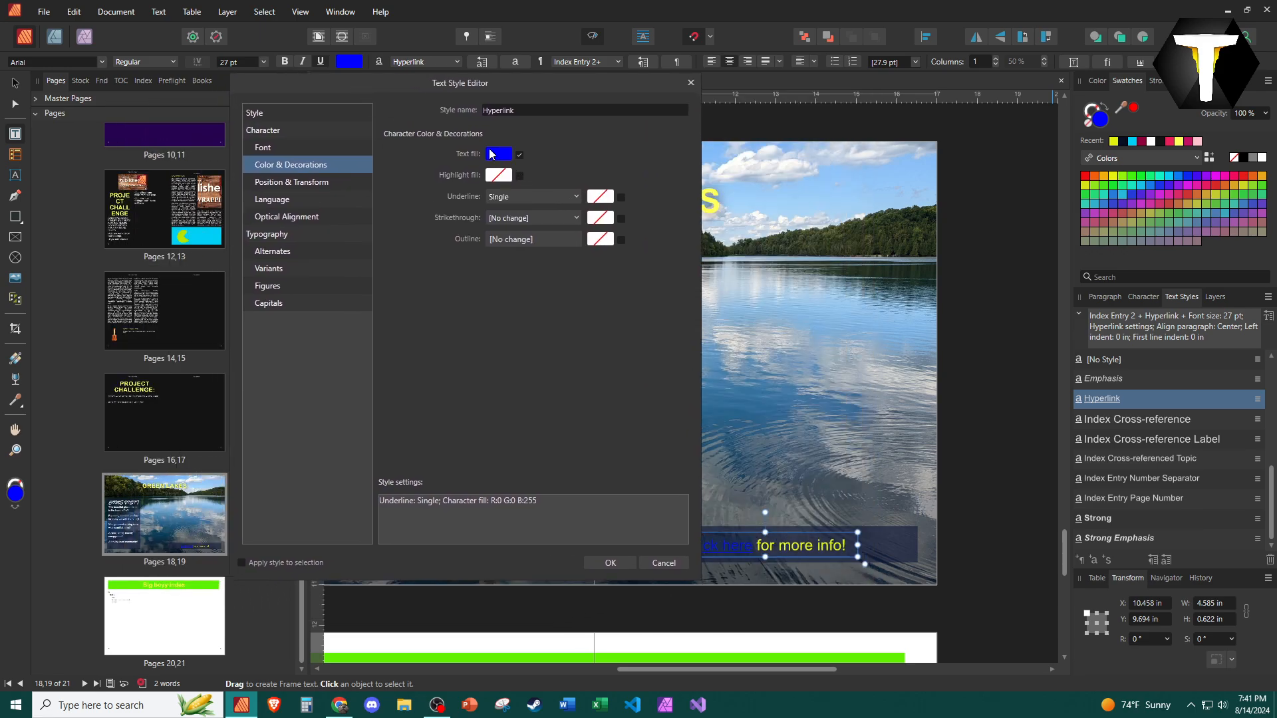
left_click_drag(493, 270, 504, 262)
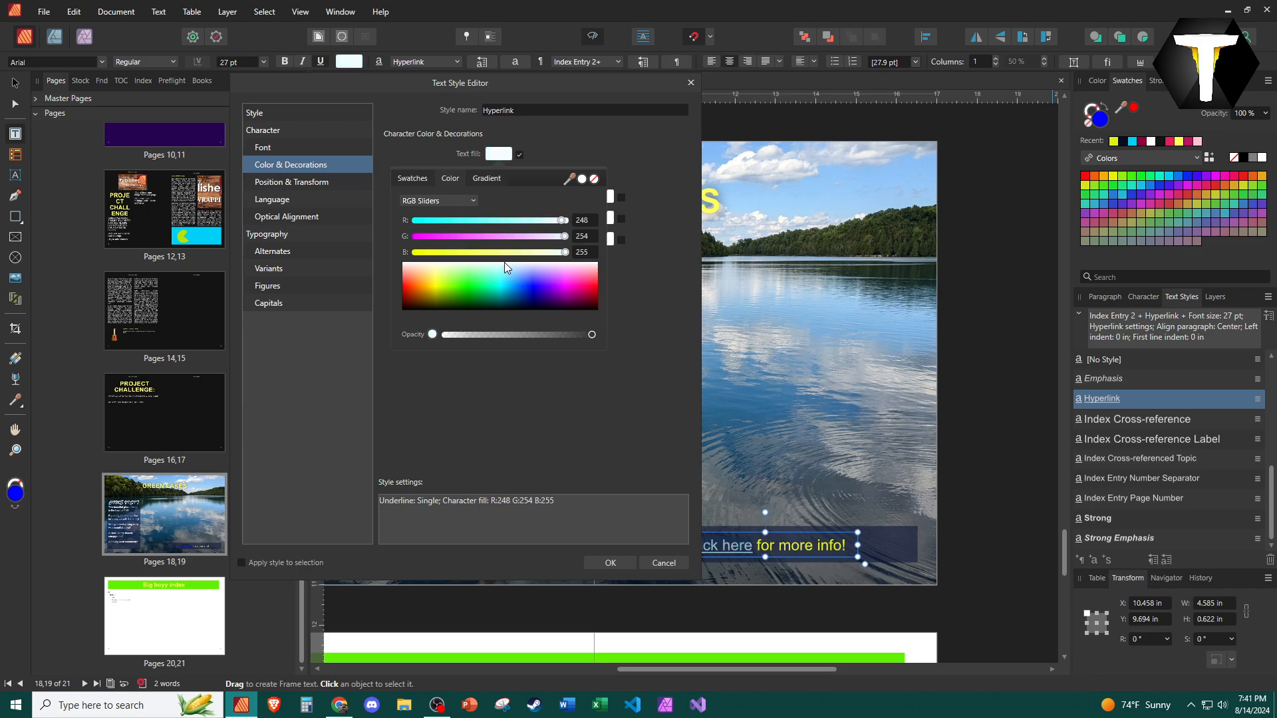
left_click(513, 397)
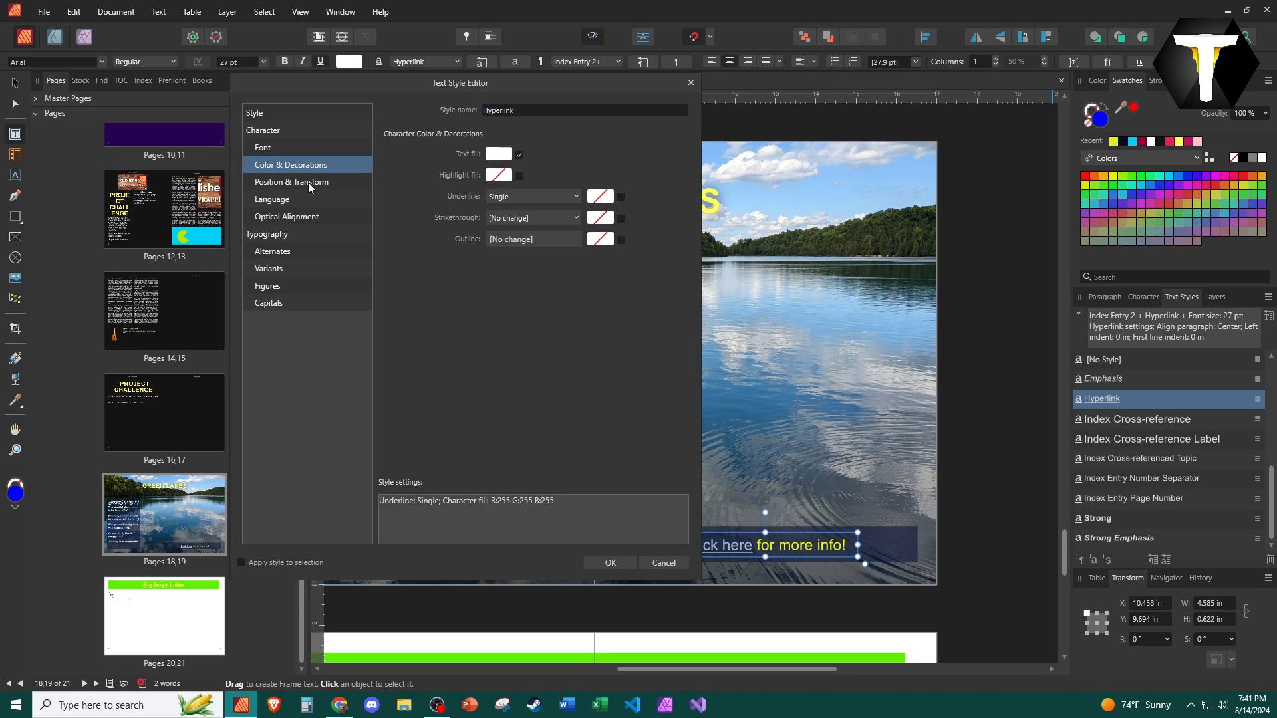
Examine the Hyperlink style's font, typography, figures, capitals and position settings.
left_click(281, 147)
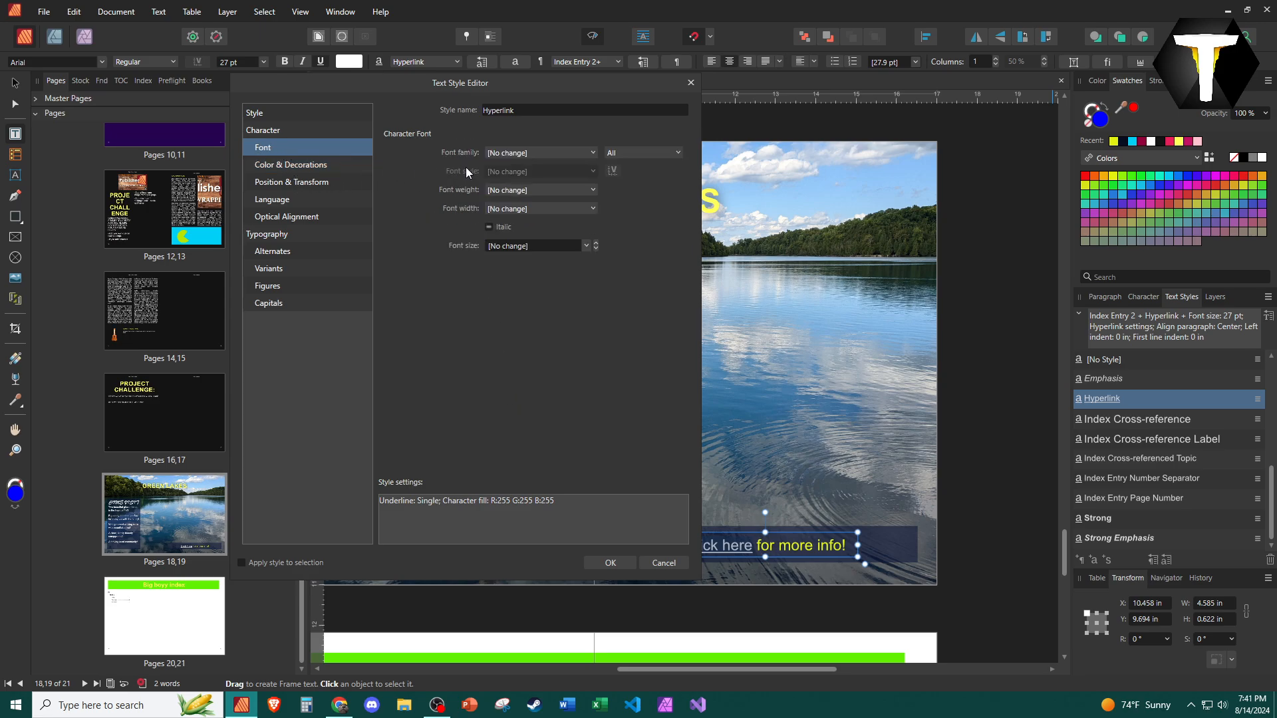
left_click(290, 131)
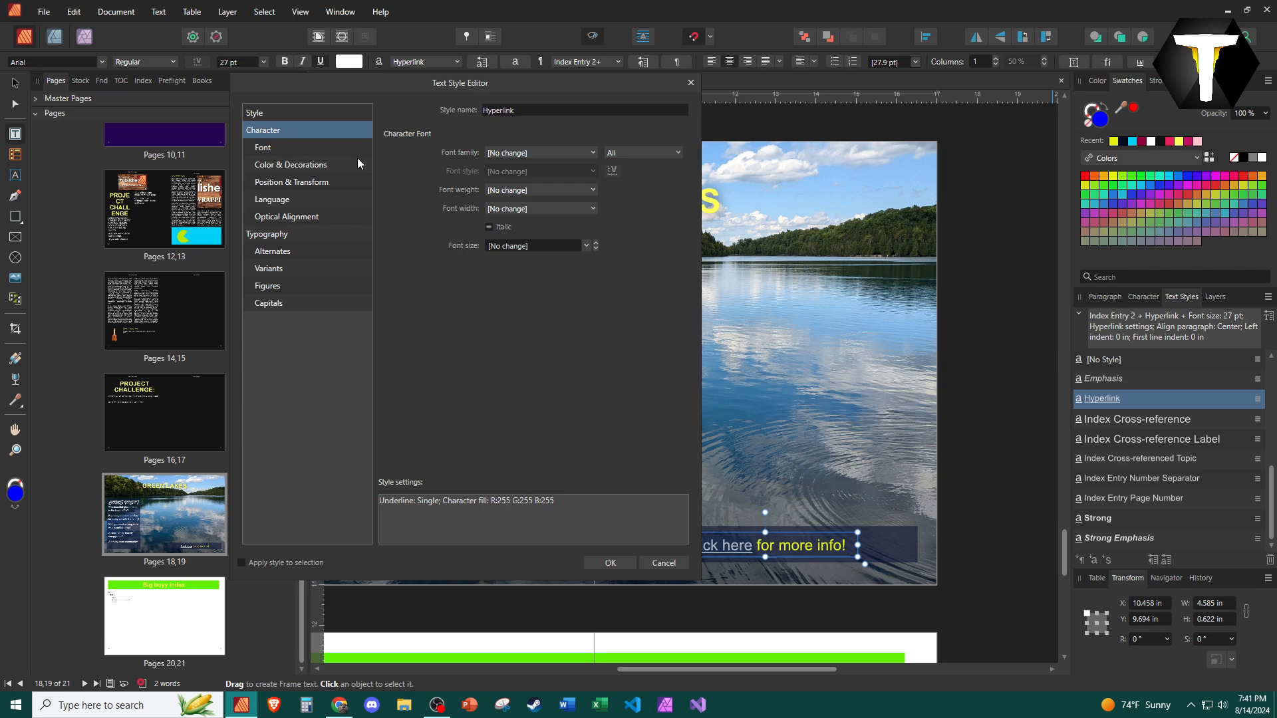
left_click(295, 233)
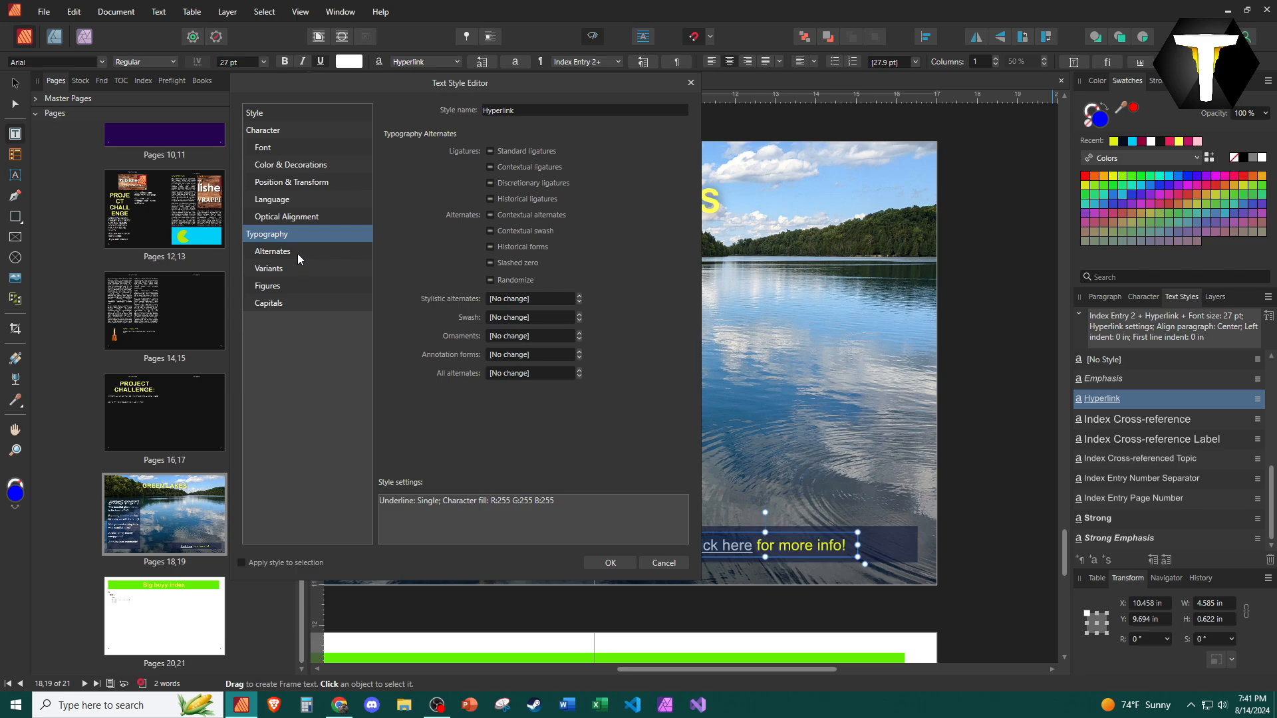
left_click(298, 265)
left_click(301, 288)
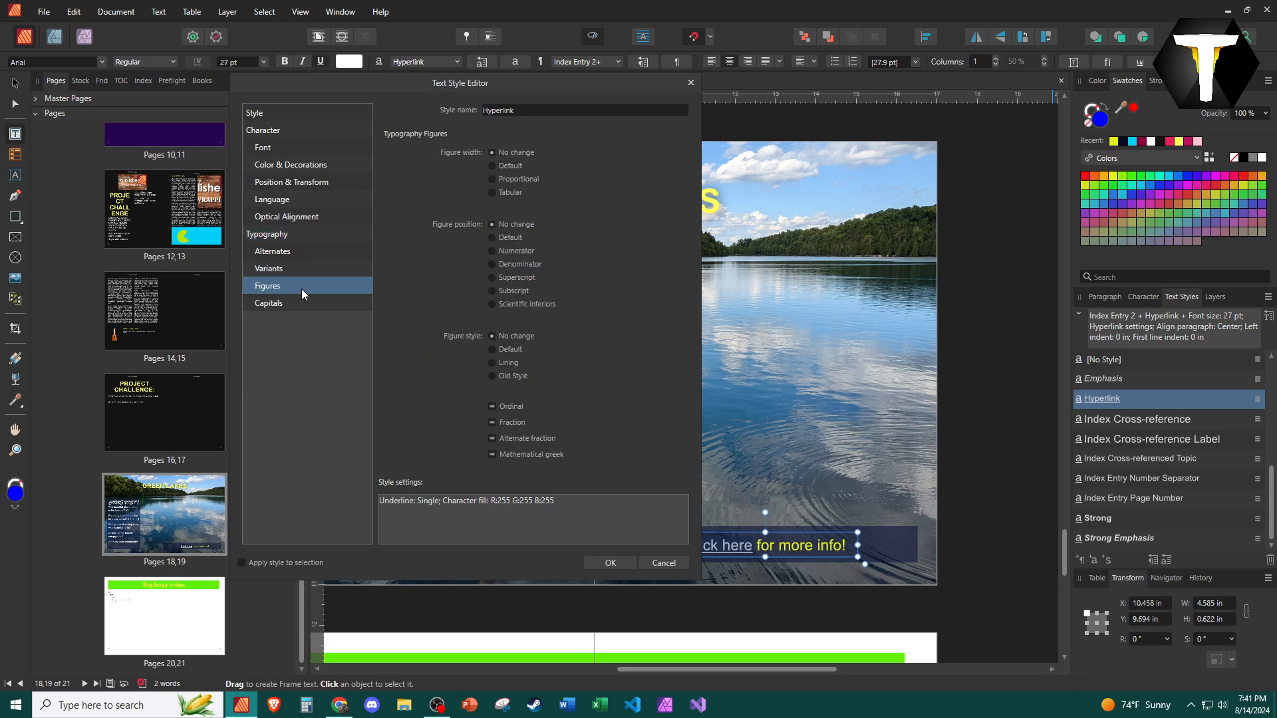
left_click(302, 273)
left_click(302, 299)
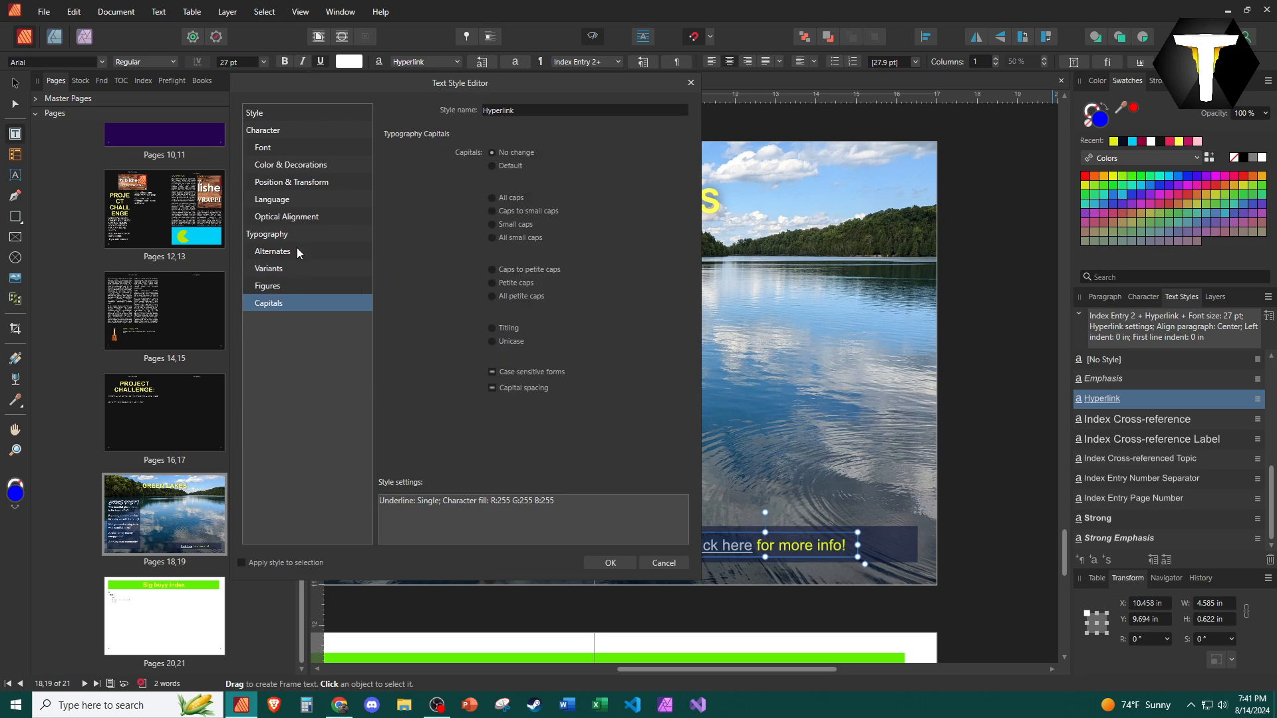
left_click(295, 183)
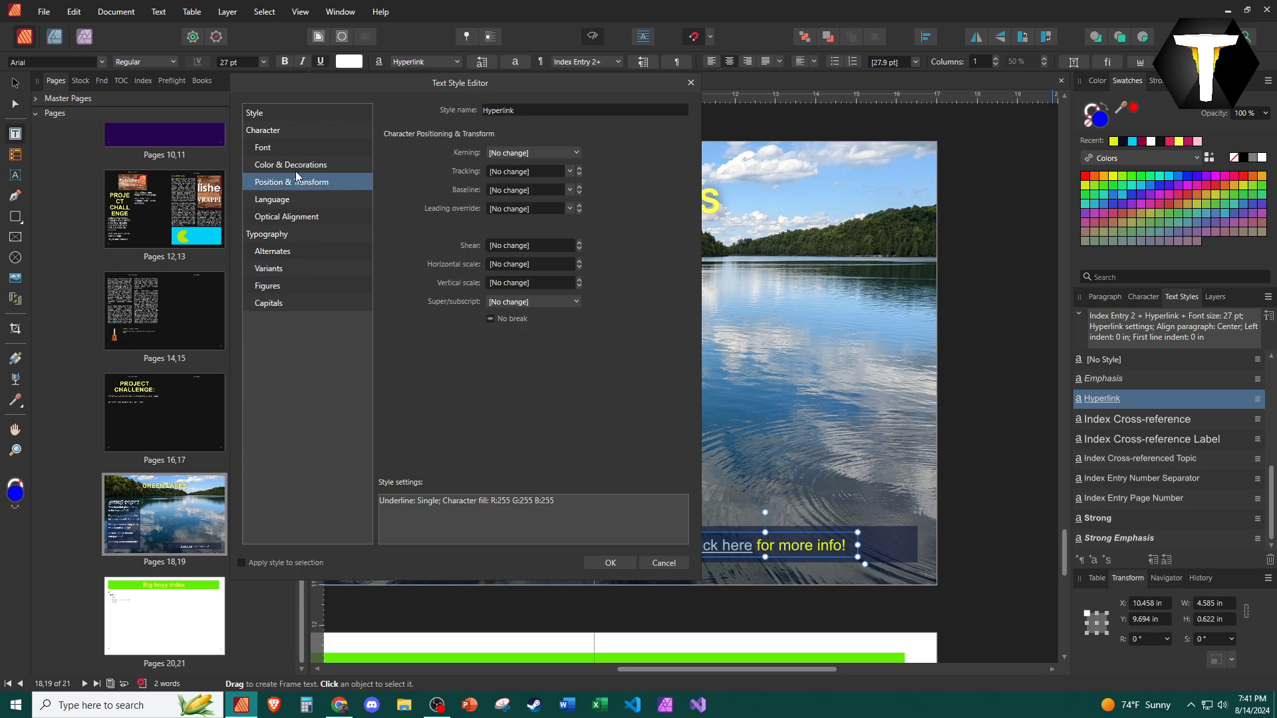
Set the Hyperlink style's underline to Double and apply the style changes.
left_click(298, 162)
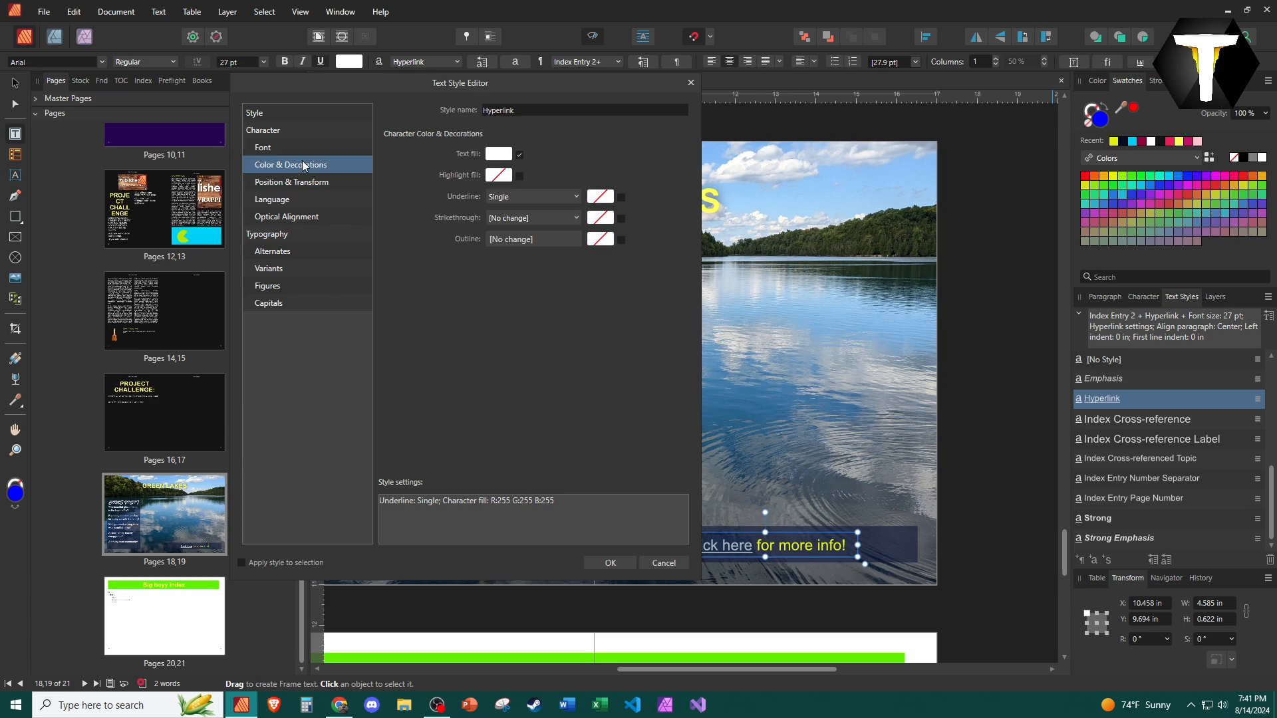
left_click(576, 199)
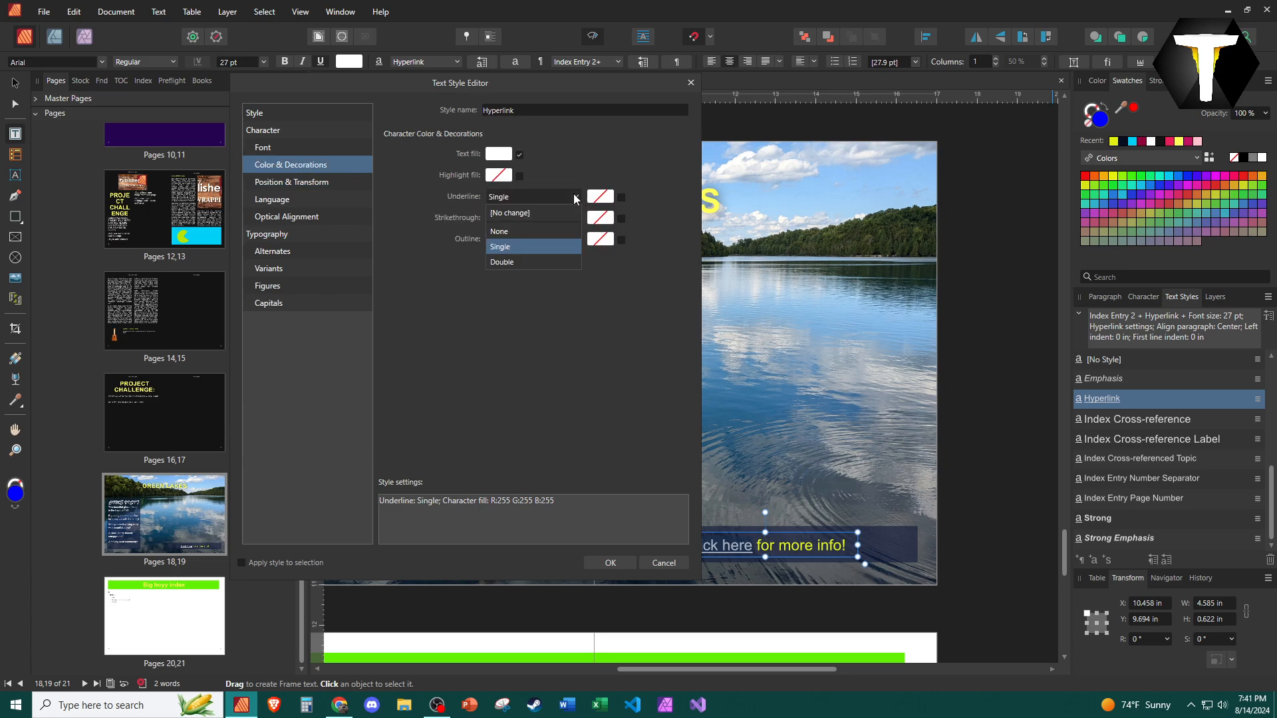
left_click(536, 262)
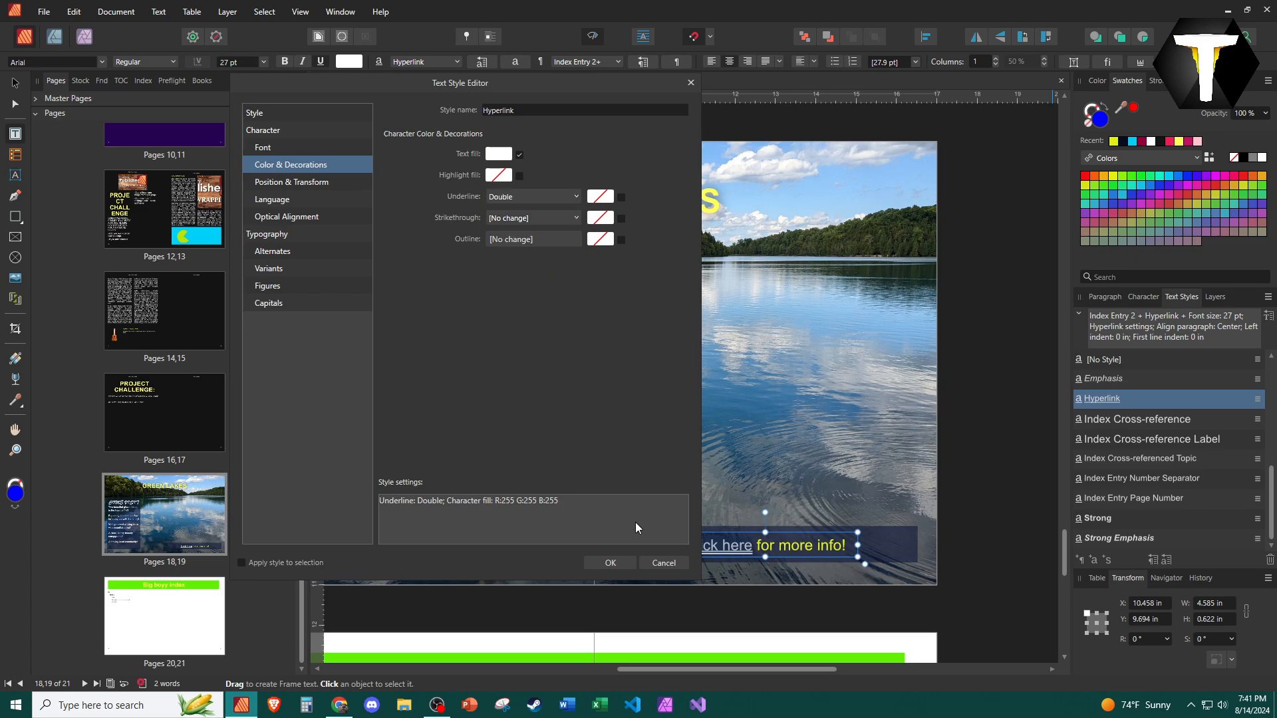
left_click(624, 563)
Insert a hyperlink on the word "info" in the same line, accepting the default hyperlink properties, and deselect the text.
left_click(824, 546)
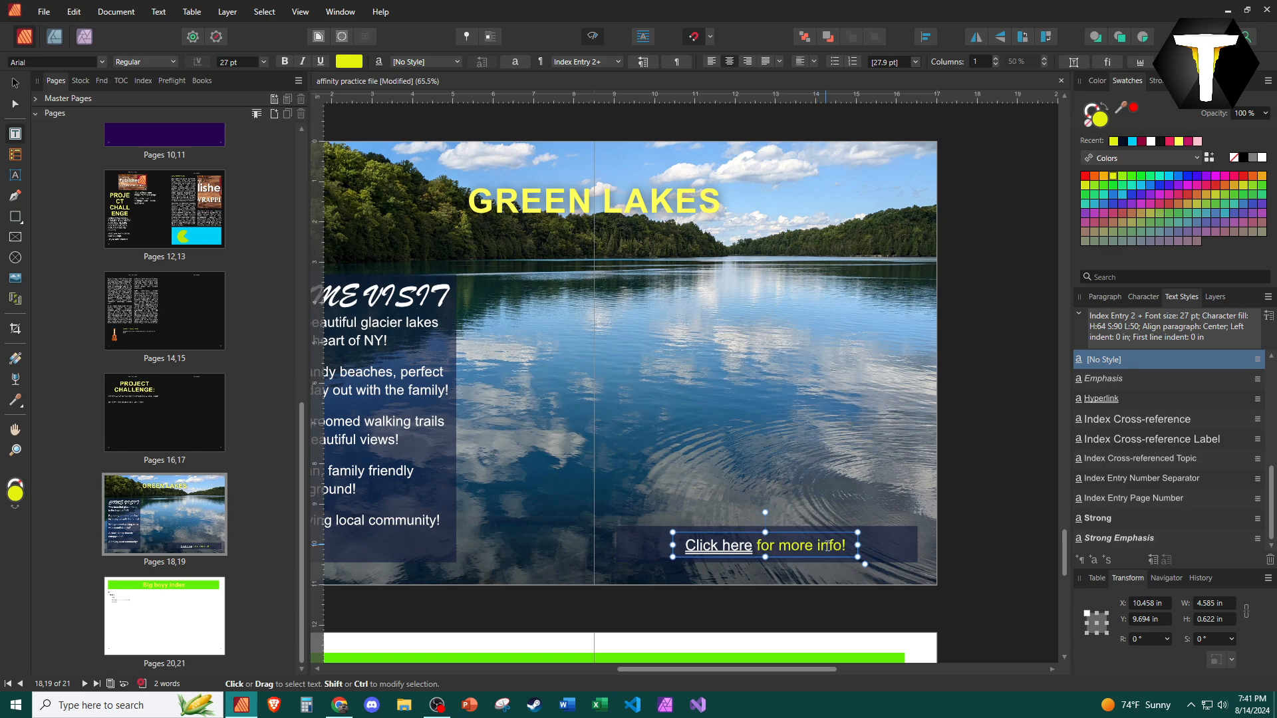
right_click(827, 546)
left_click(734, 502)
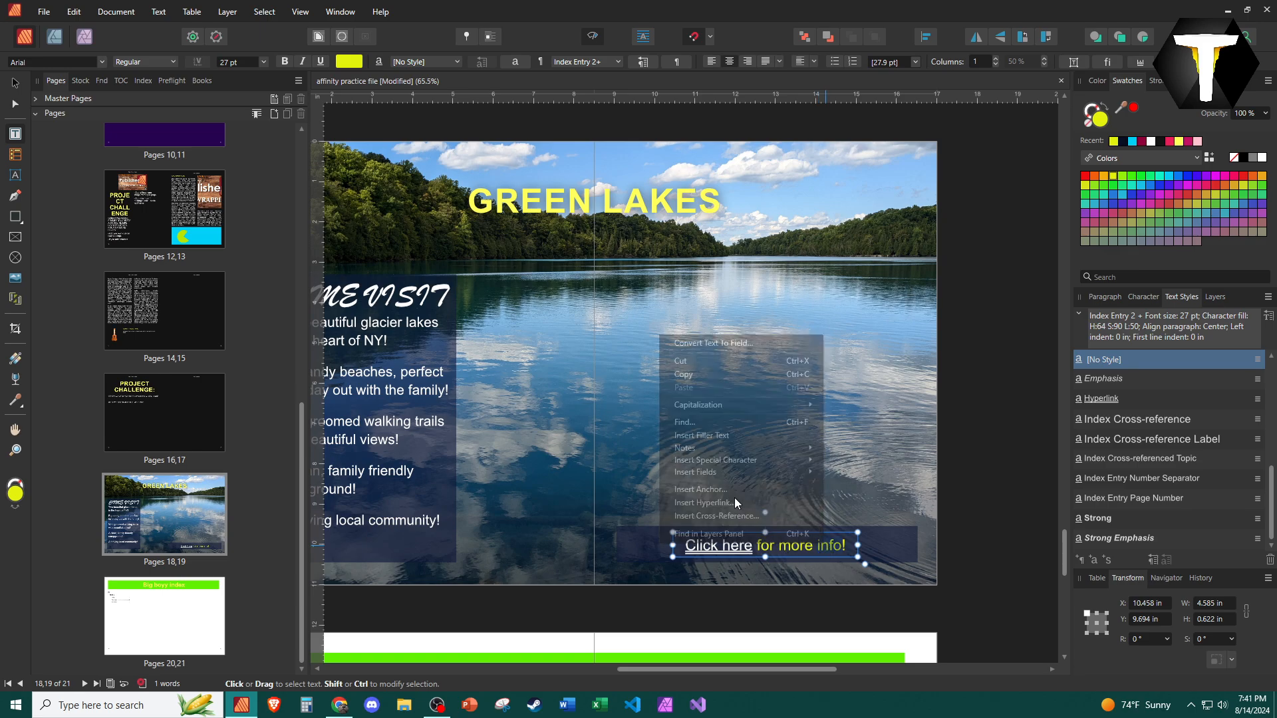
left_click(437, 218)
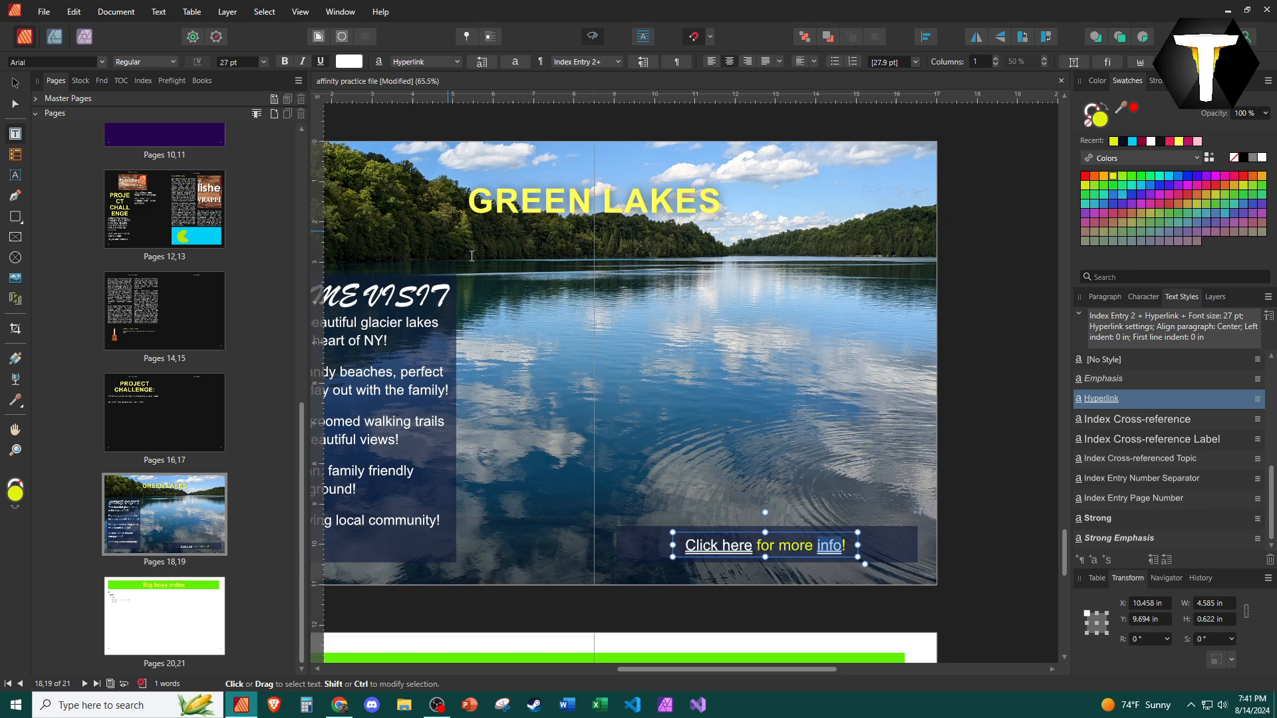
left_click(959, 545)
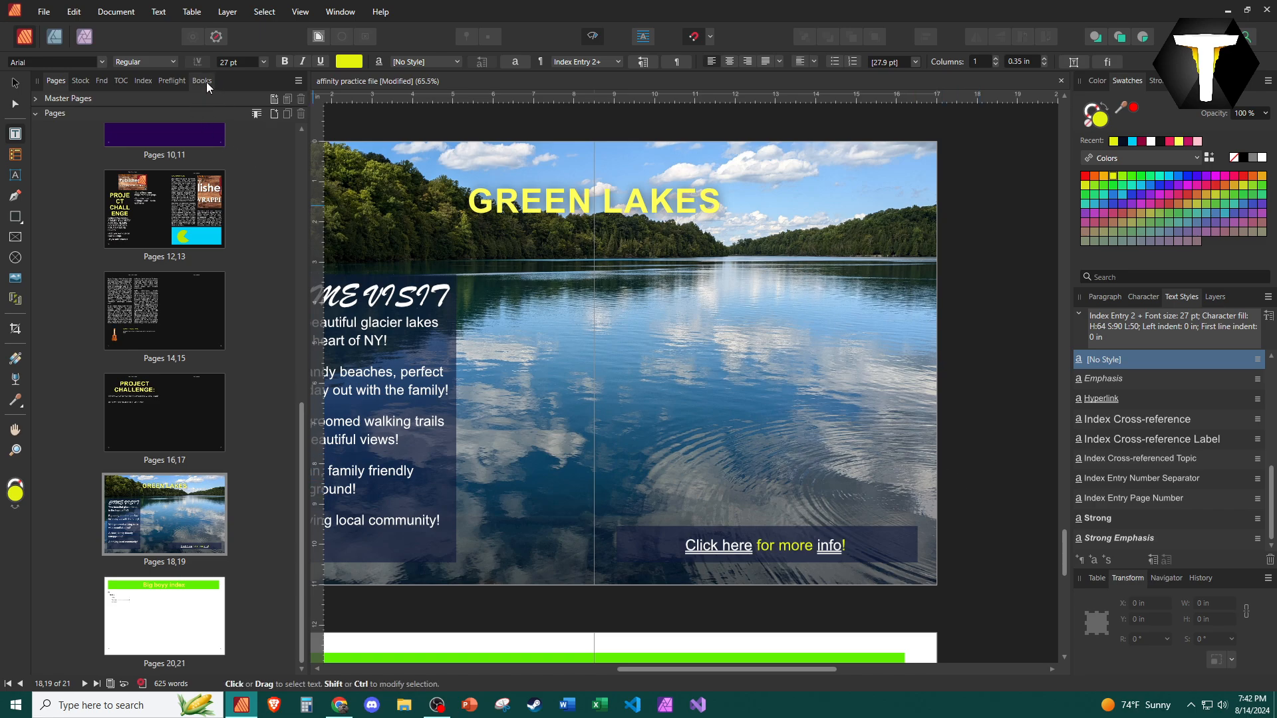
Show the Hyperlinks panel and dock it beside the Books panel.
left_click(339, 12)
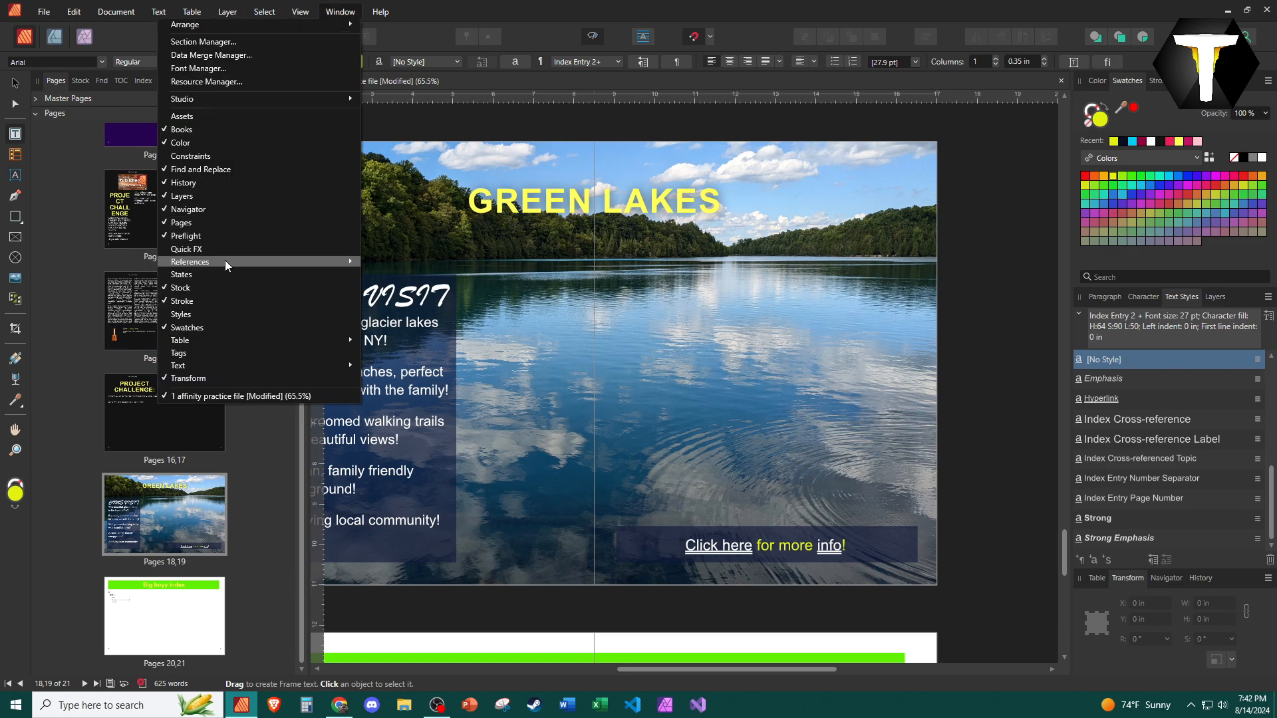
mouse_move(225, 261)
left_click(75, 307)
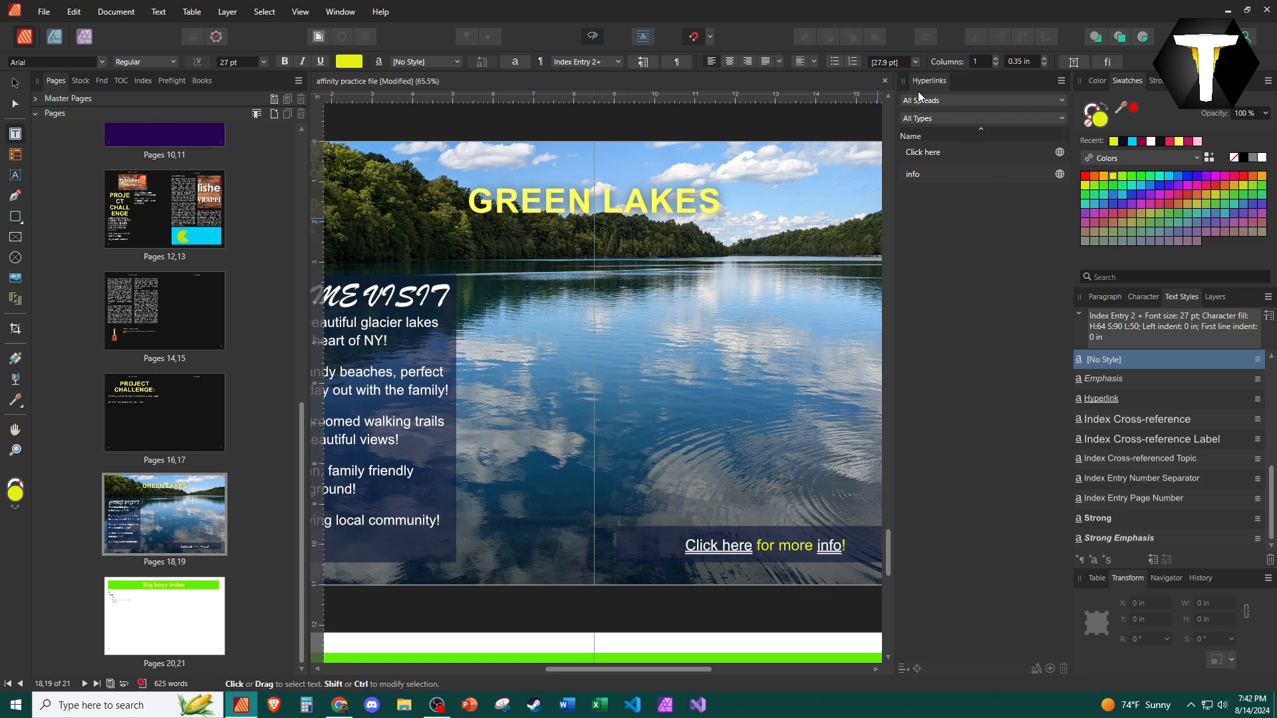
left_click_drag(928, 81, 238, 76)
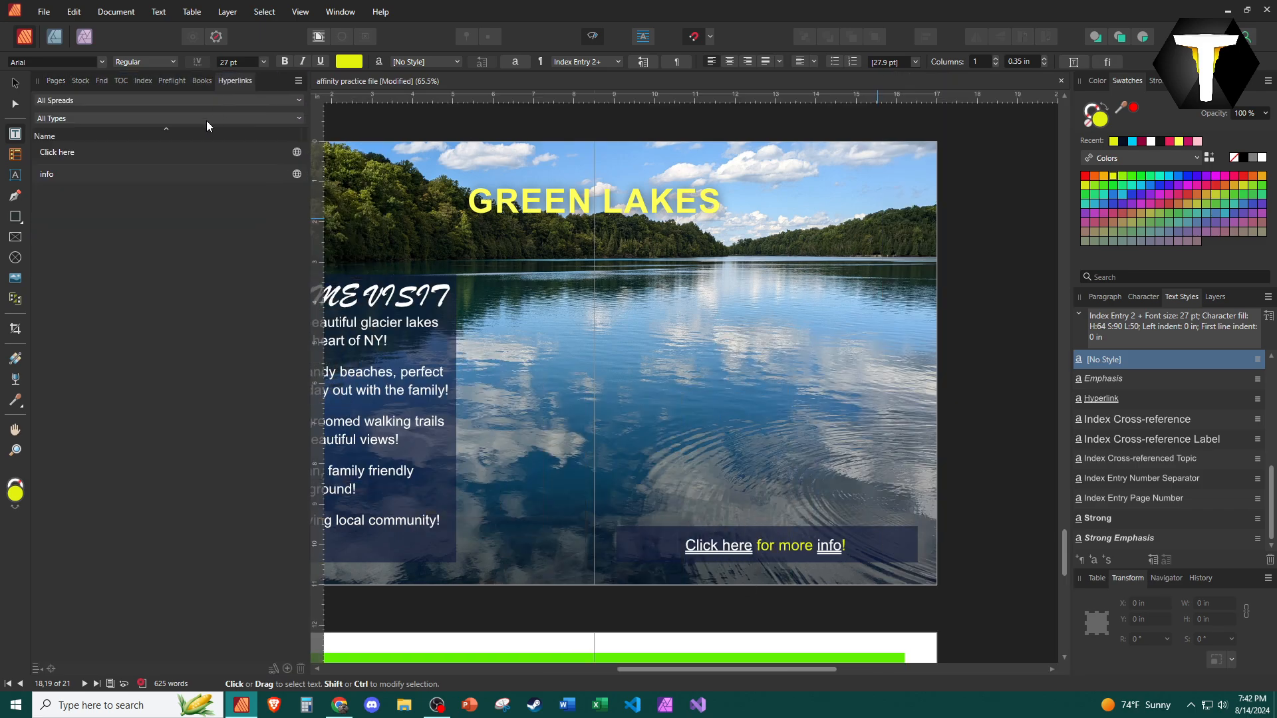
Examine the properties of the "Click here" and "info" hyperlinks without changing them.
double_click(60, 153)
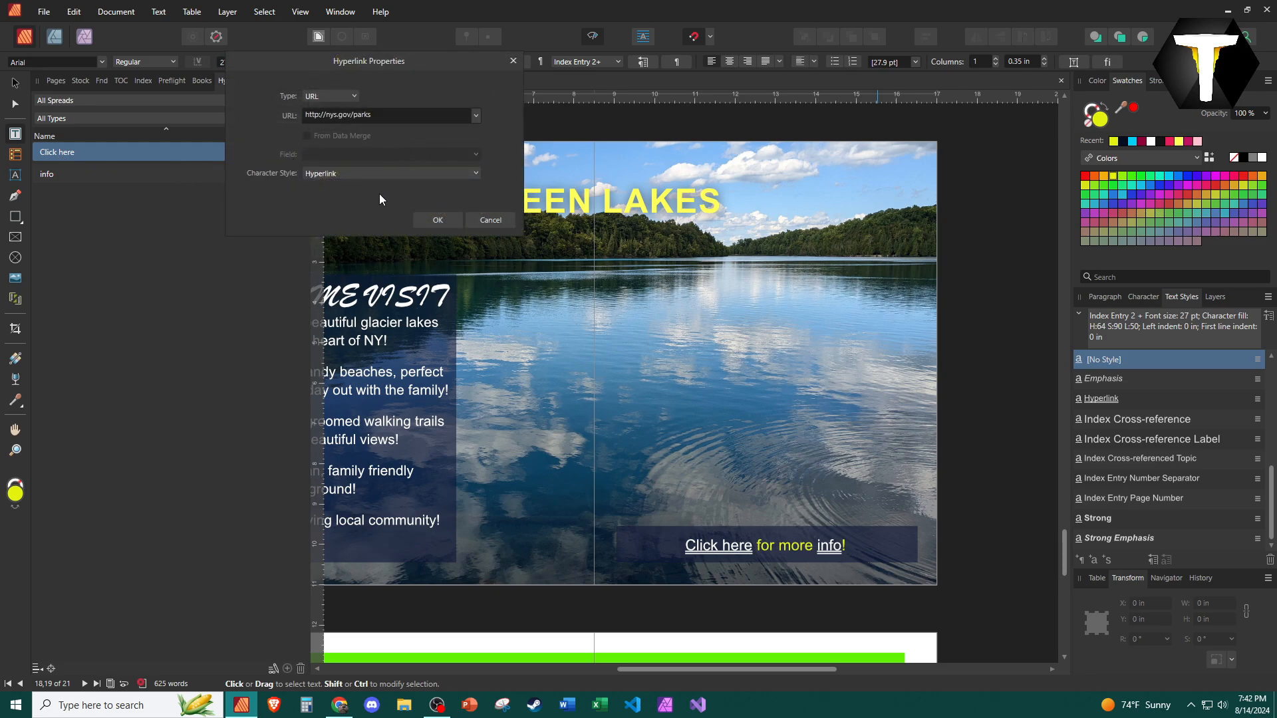
left_click(491, 221)
double_click(153, 171)
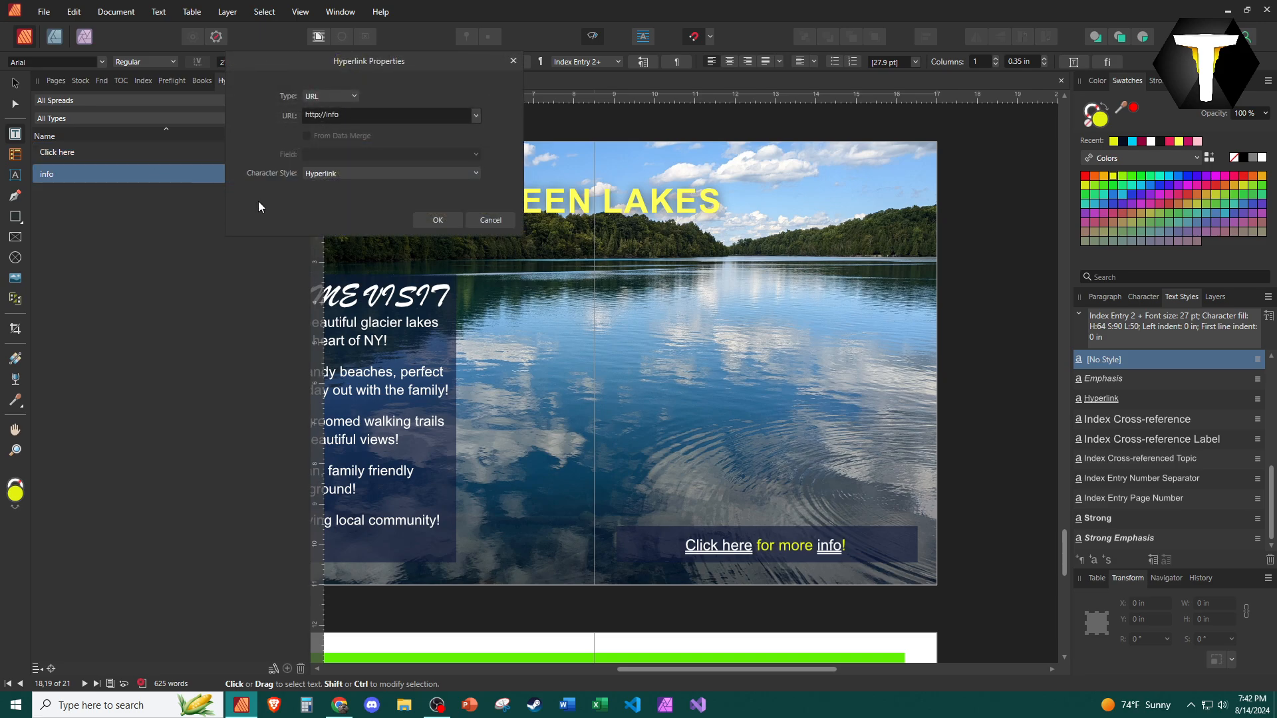
left_click(488, 219)
Filter the list of hyperlinks by the Page type and by the URL type.
left_click(138, 118)
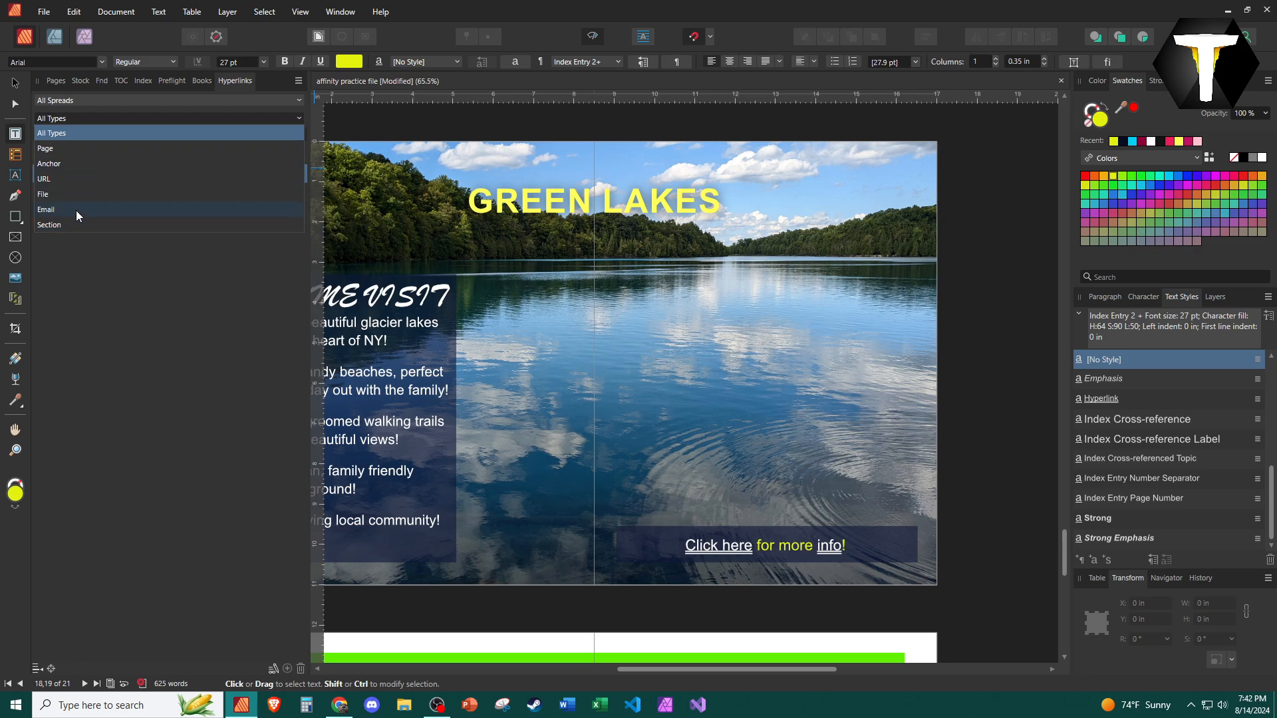
left_click(74, 149)
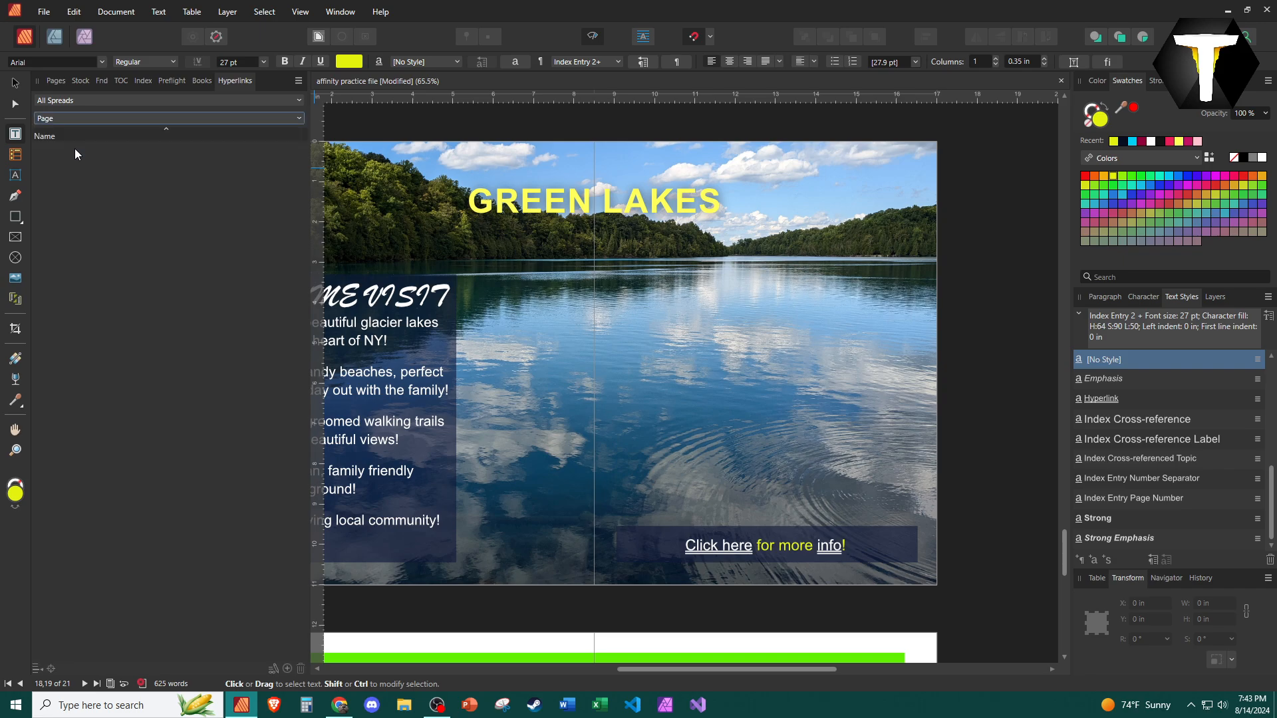
left_click(86, 117)
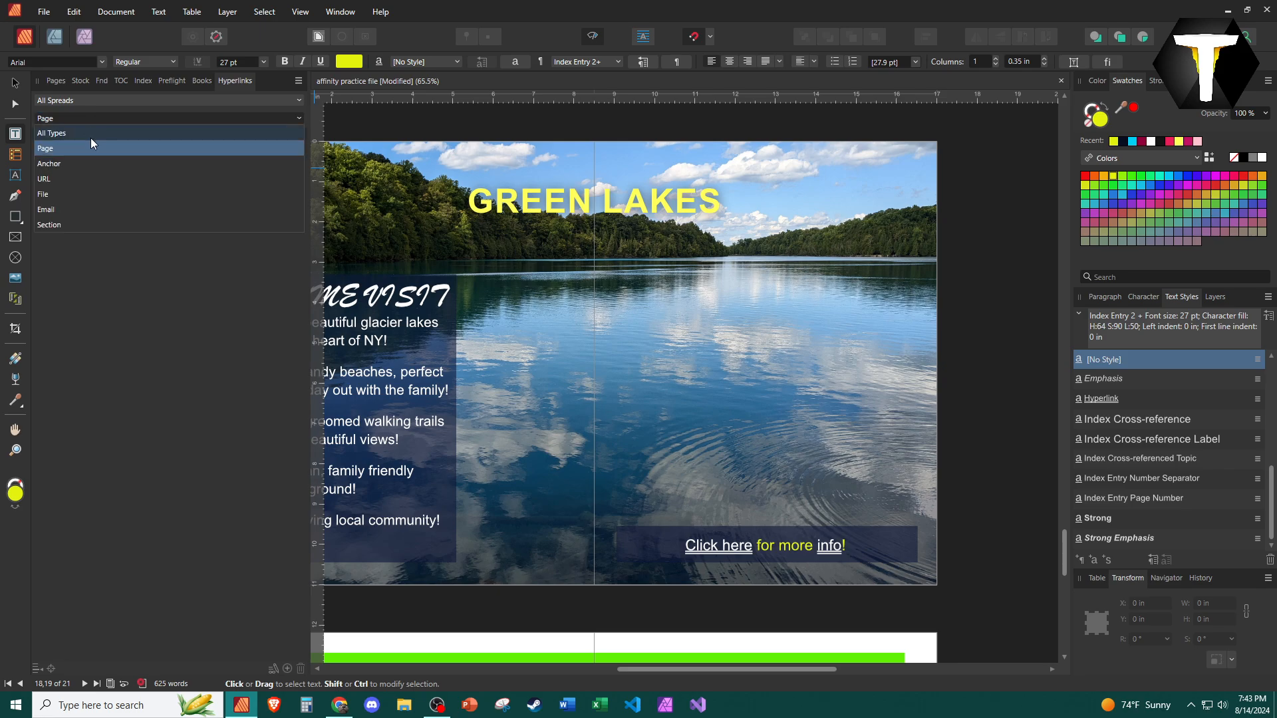
left_click(94, 179)
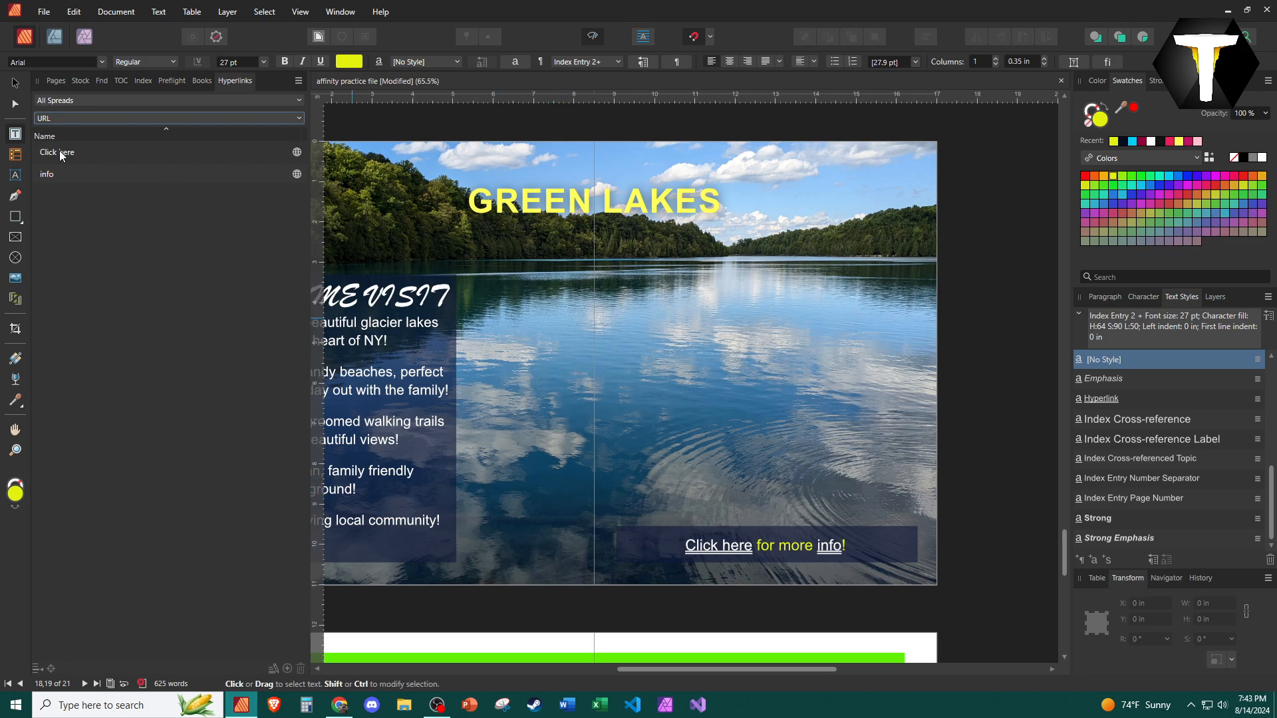
Examine the hyperlink properties of the NEWS entry in the table of contents, keeping the type set to Page.
scroll(599, 493, "down", 3, "ctrl")
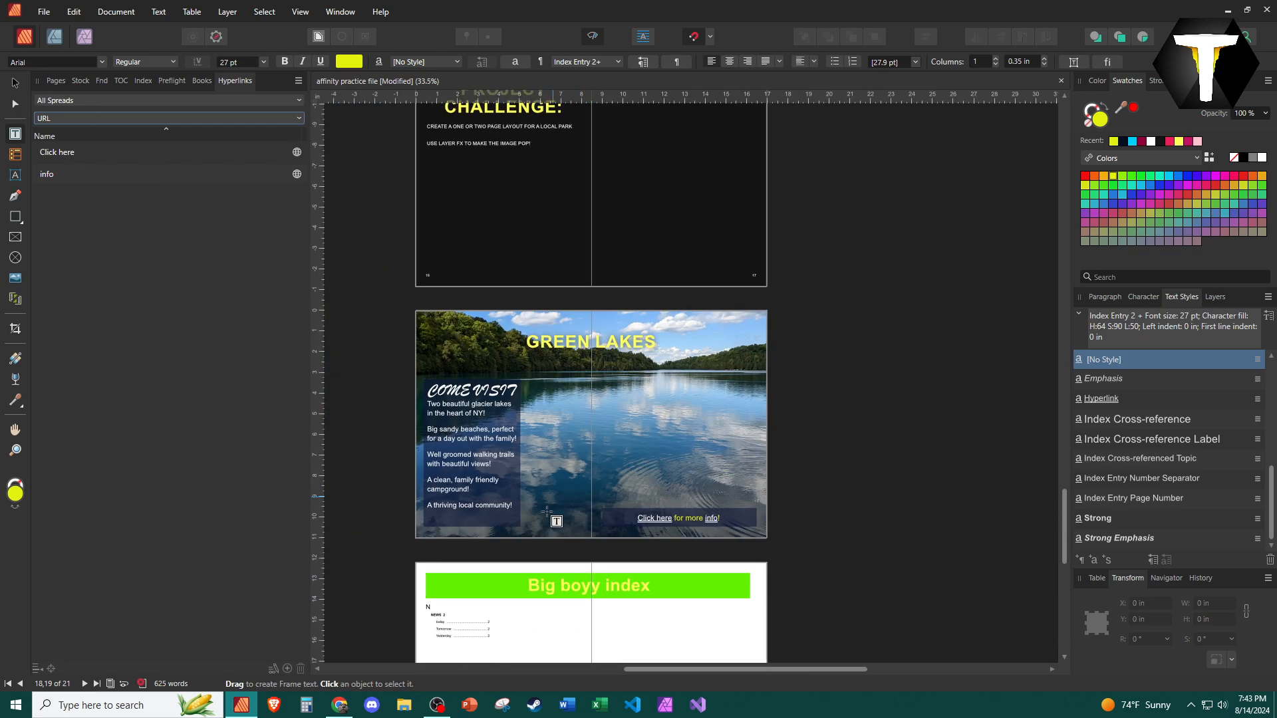
scroll(536, 511, "up", 3)
scroll(536, 510, "up", 10)
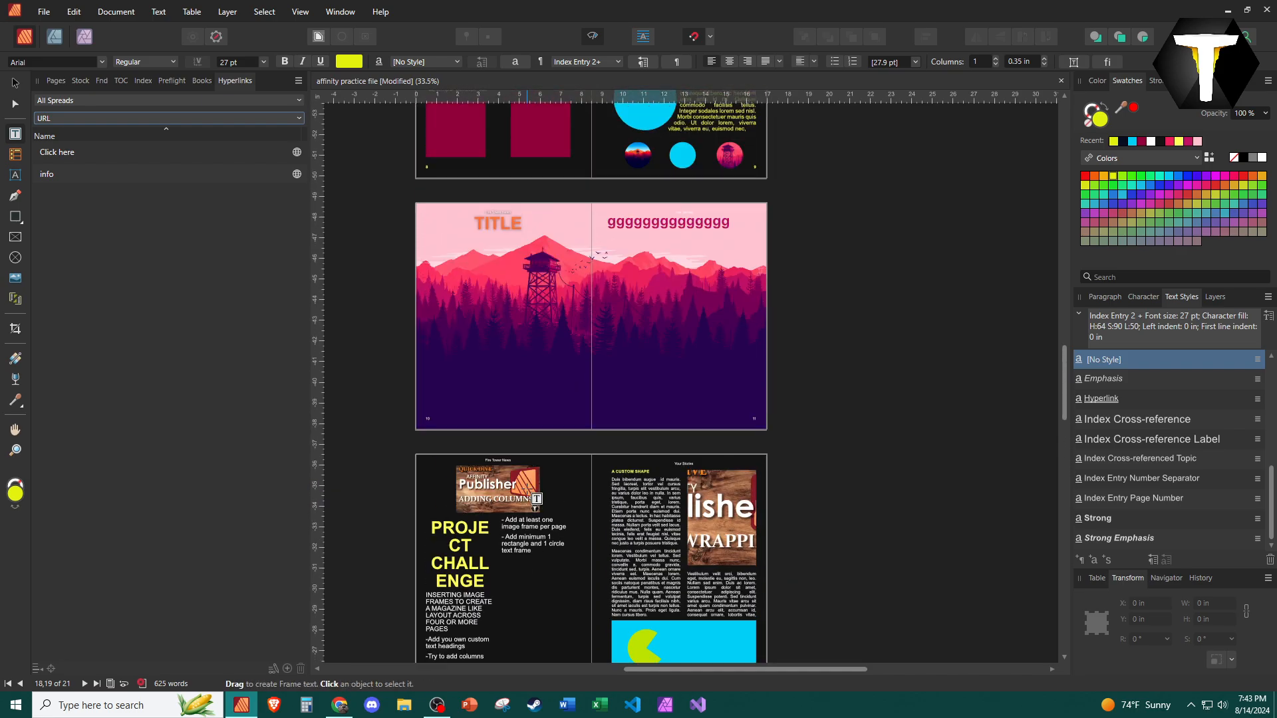
scroll(529, 490, "up", 10)
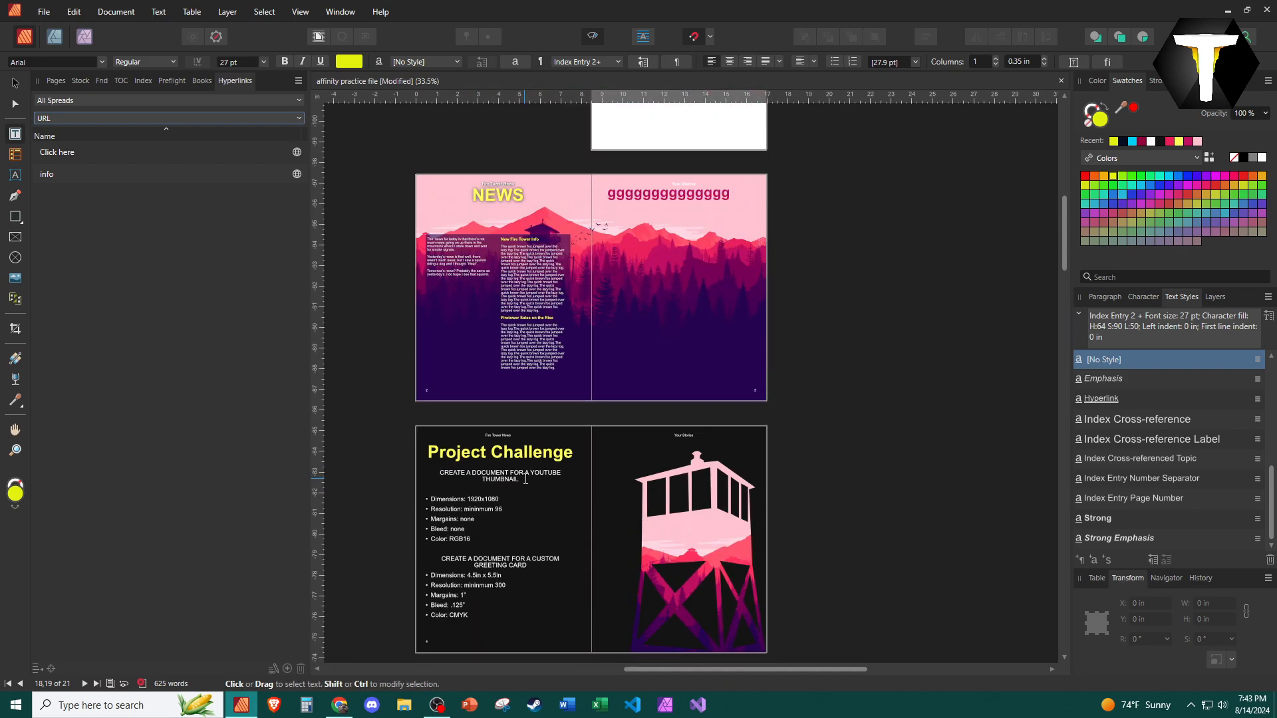
scroll(528, 470, "up", 3)
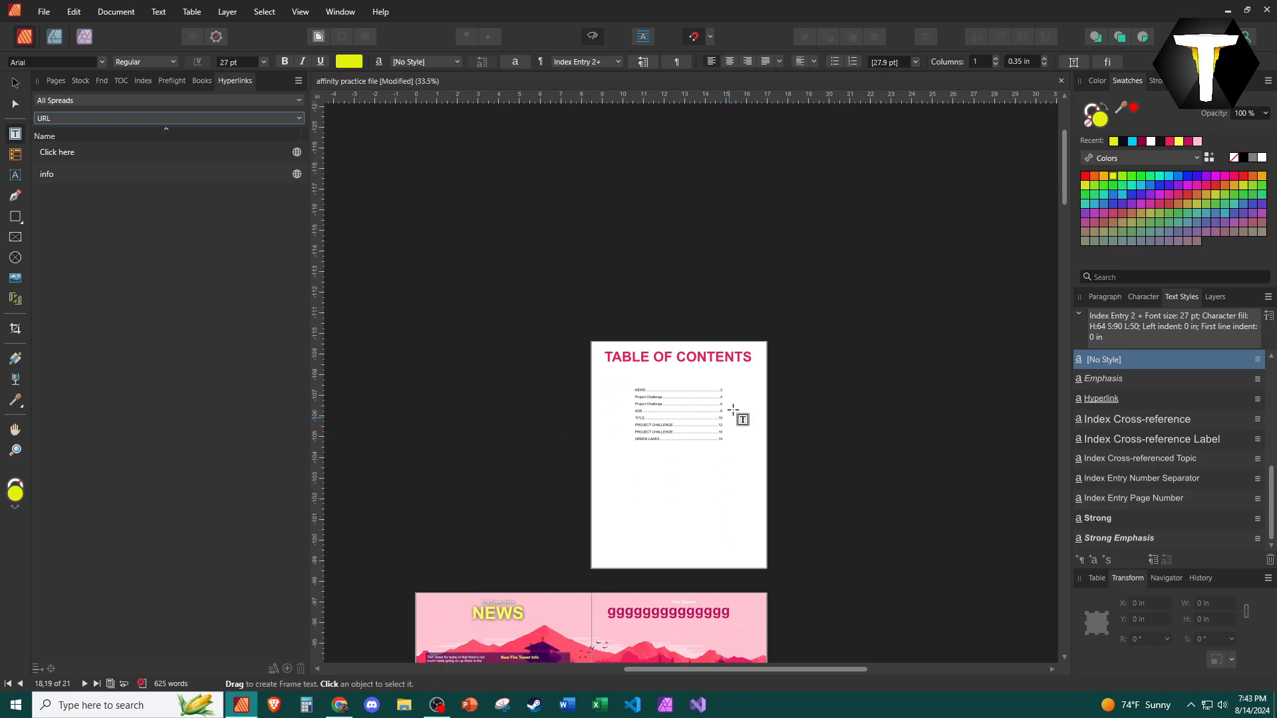
scroll(704, 405, "up", 4, "ctrl")
scroll(705, 405, "up", 3)
double_click(500, 345)
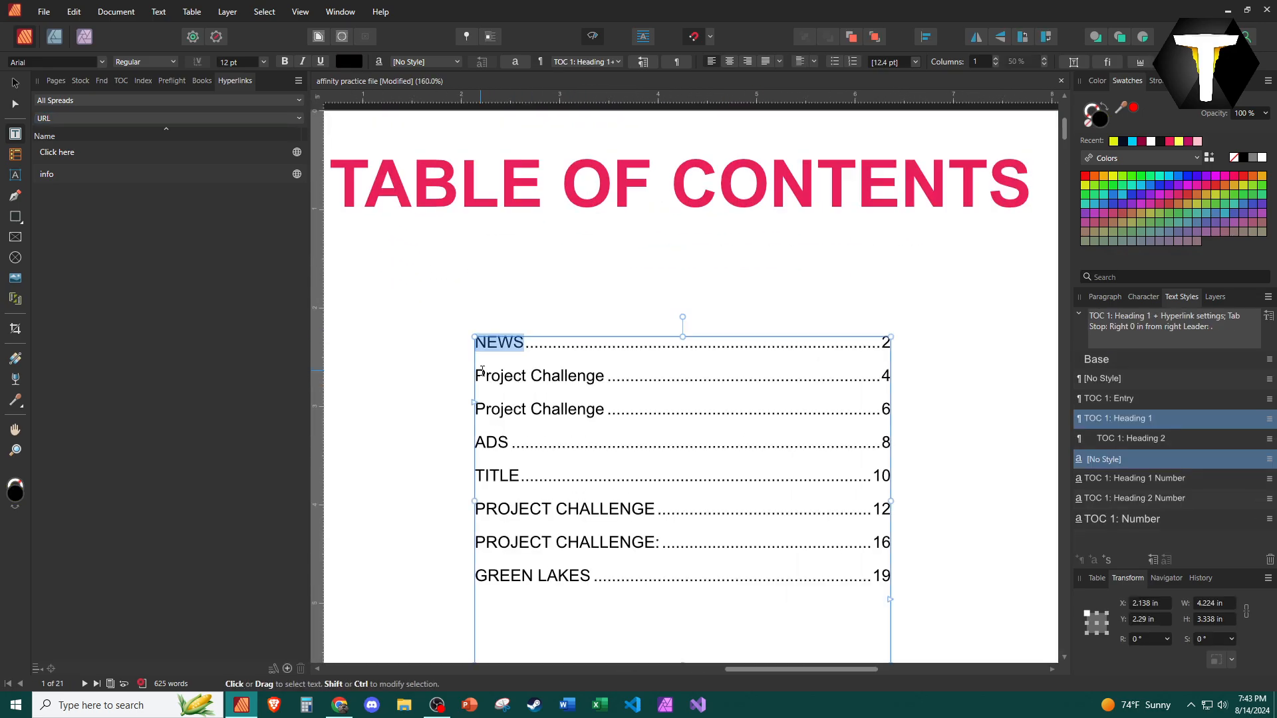
right_click(500, 344)
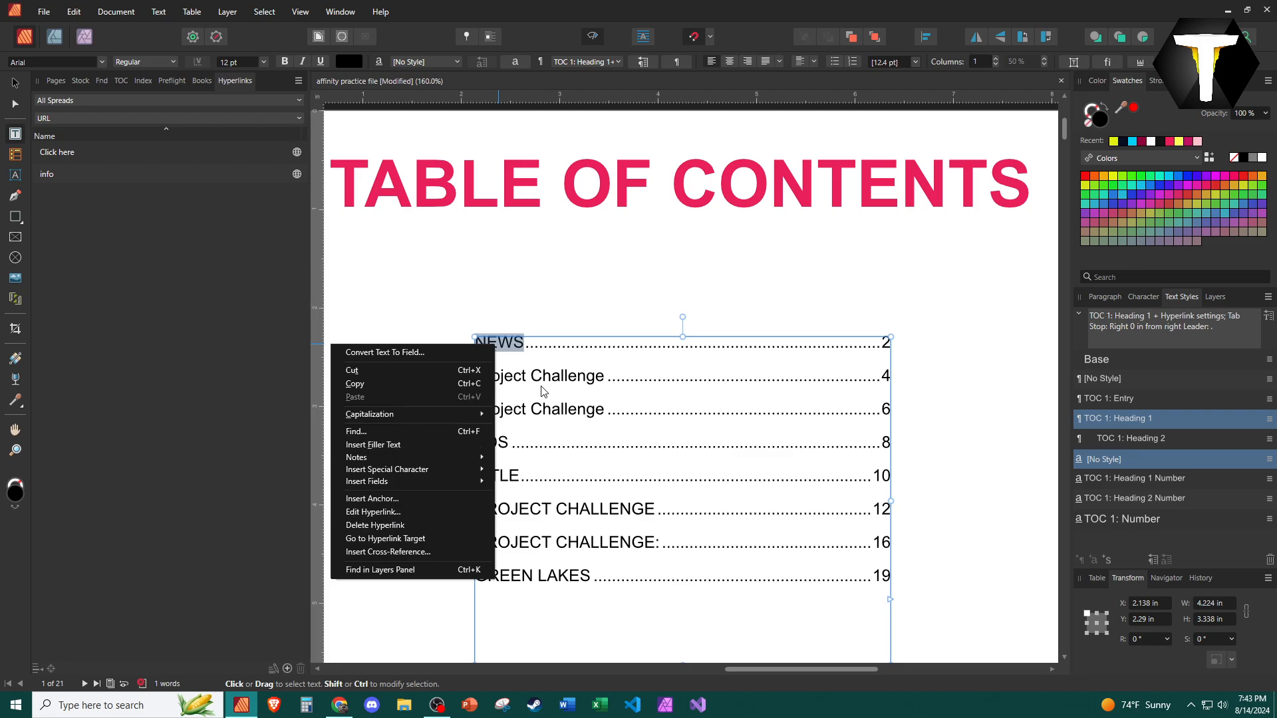
left_click(508, 344)
right_click(506, 344)
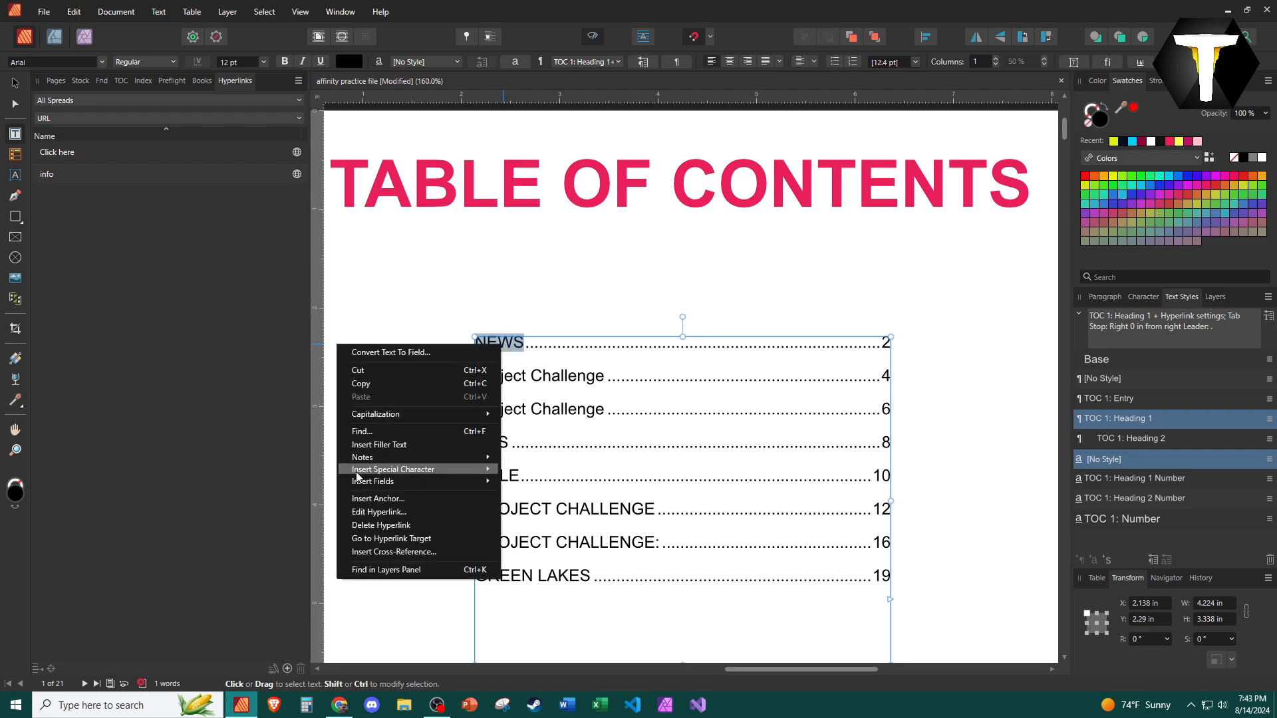
left_click(384, 510)
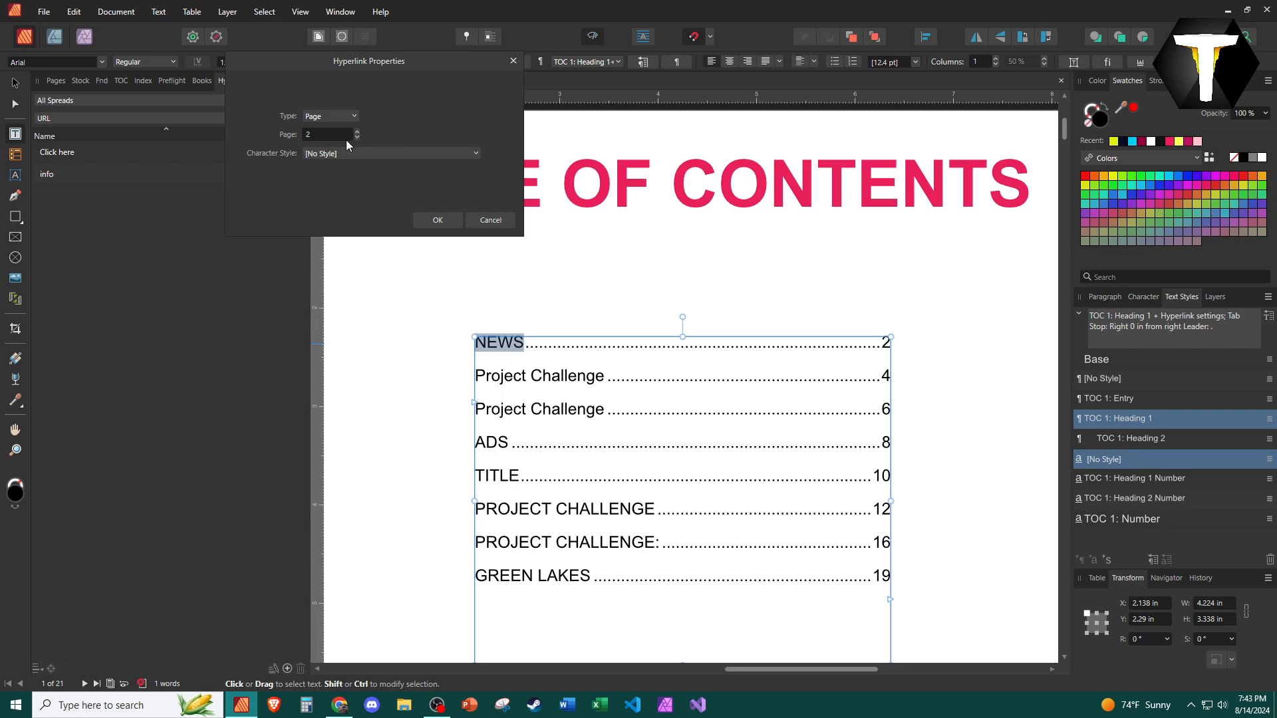
left_click(353, 118)
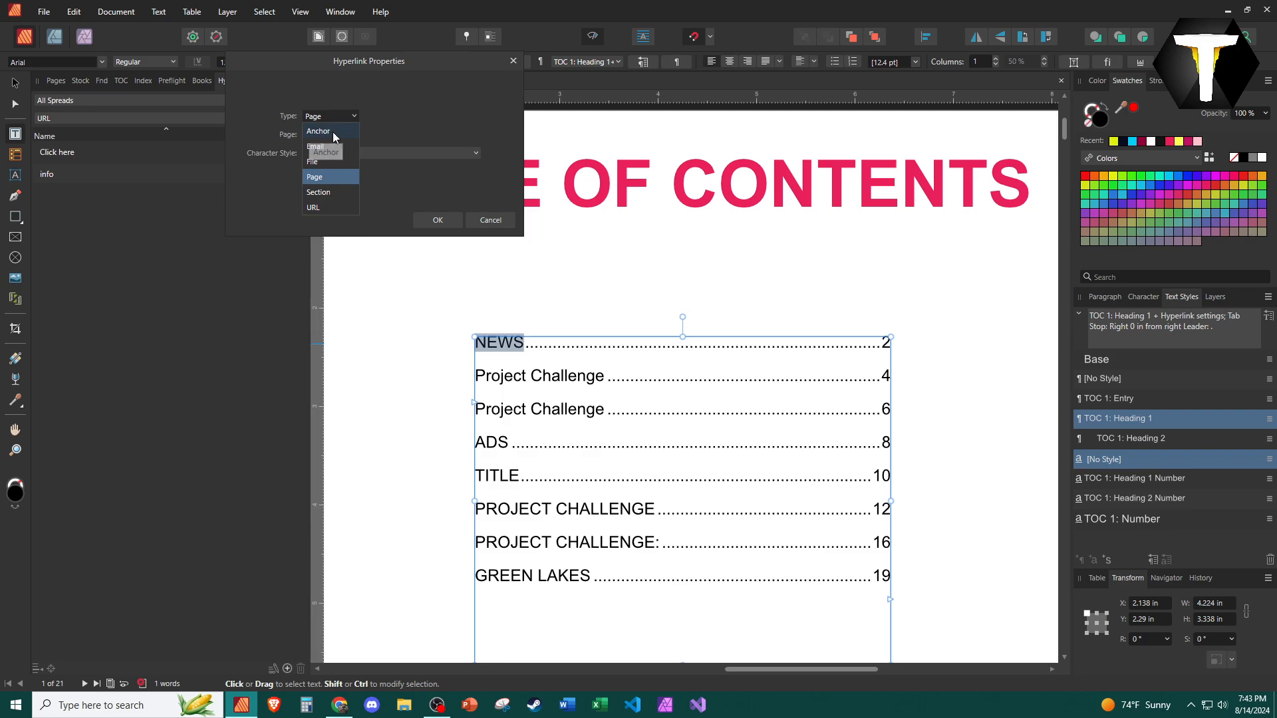
left_click(314, 176)
left_click(432, 220)
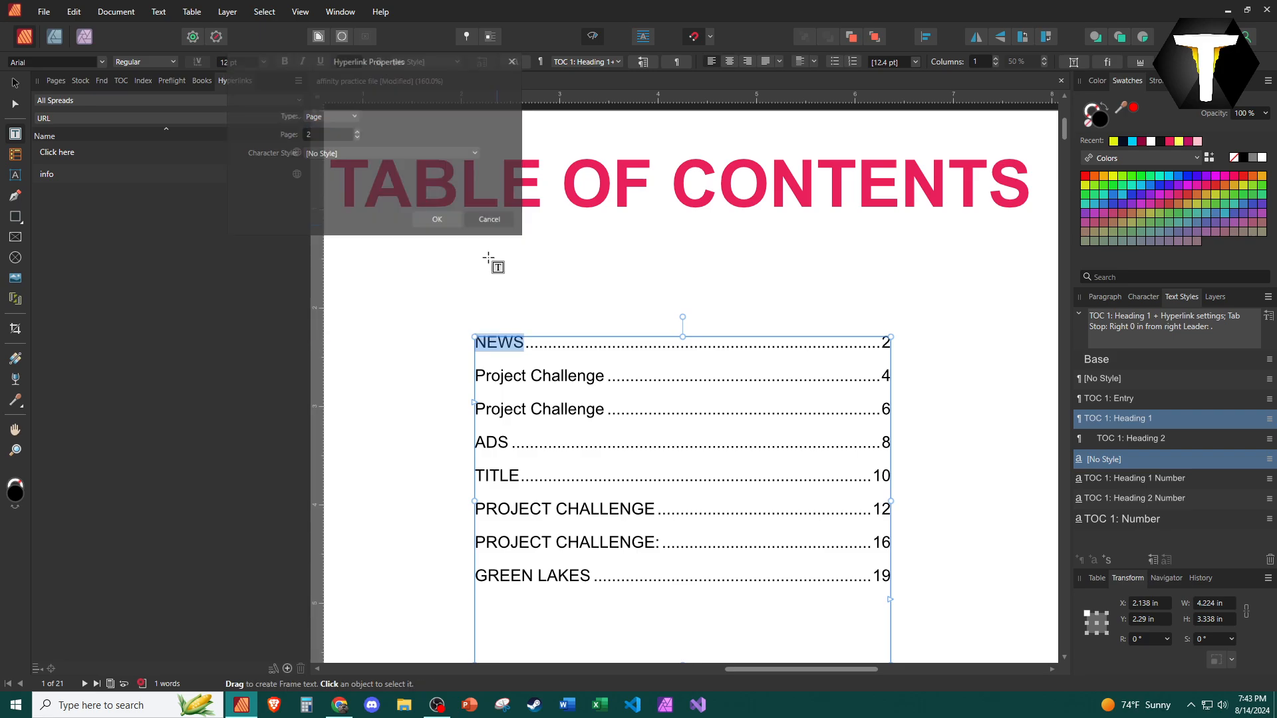
Test the table of contents links by going to the hyperlink targets of the NEWS entry and the first Project Challenge entry.
right_click(502, 342)
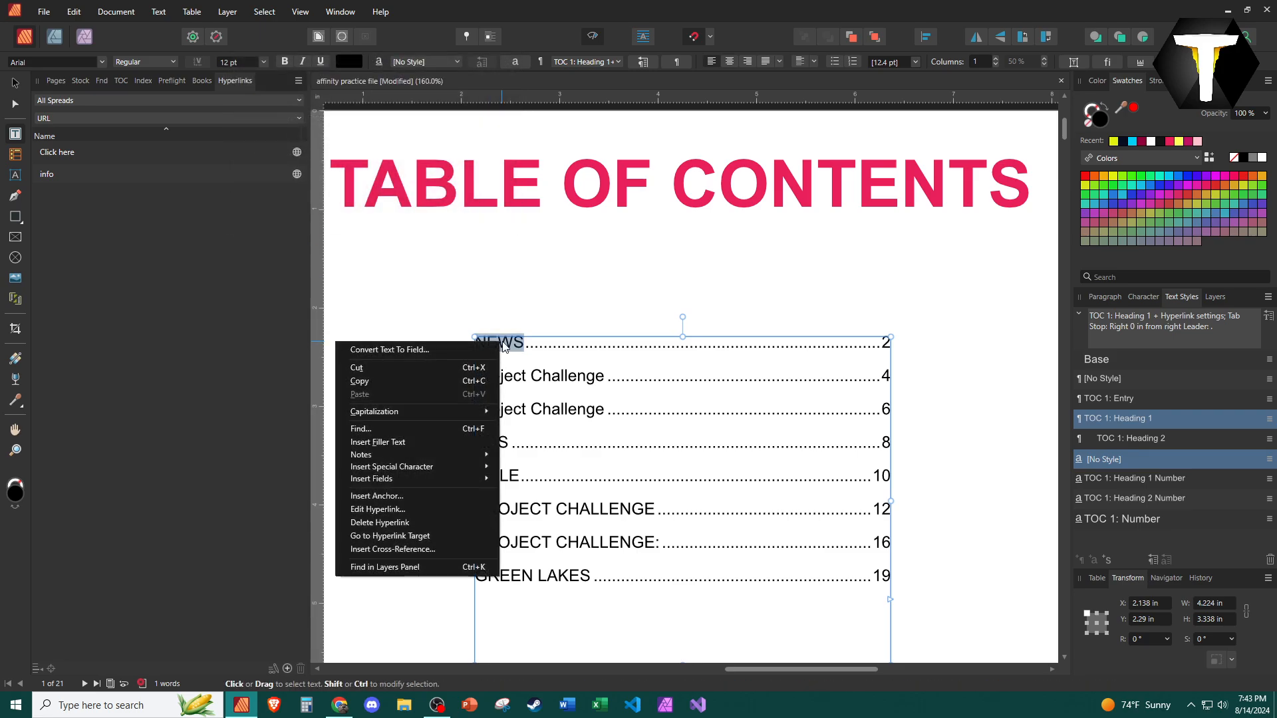
left_click(442, 542)
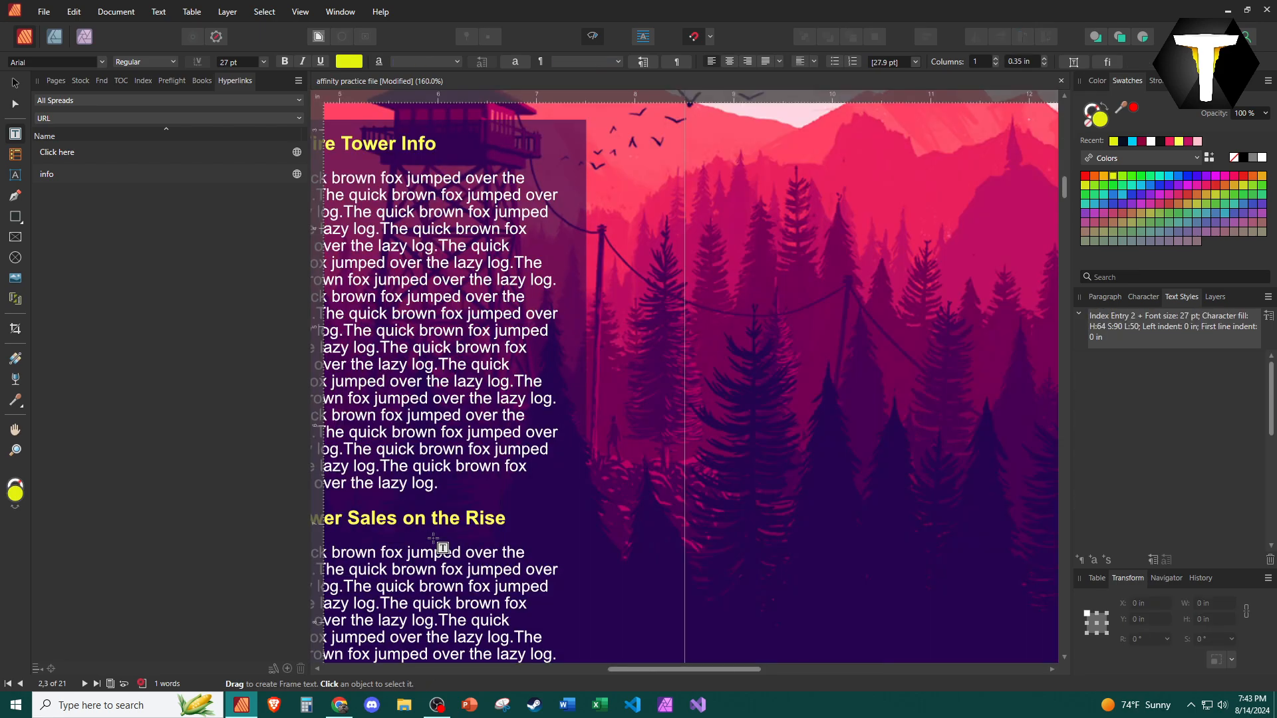
left_click(56, 80)
scroll(116, 270, "up", 10)
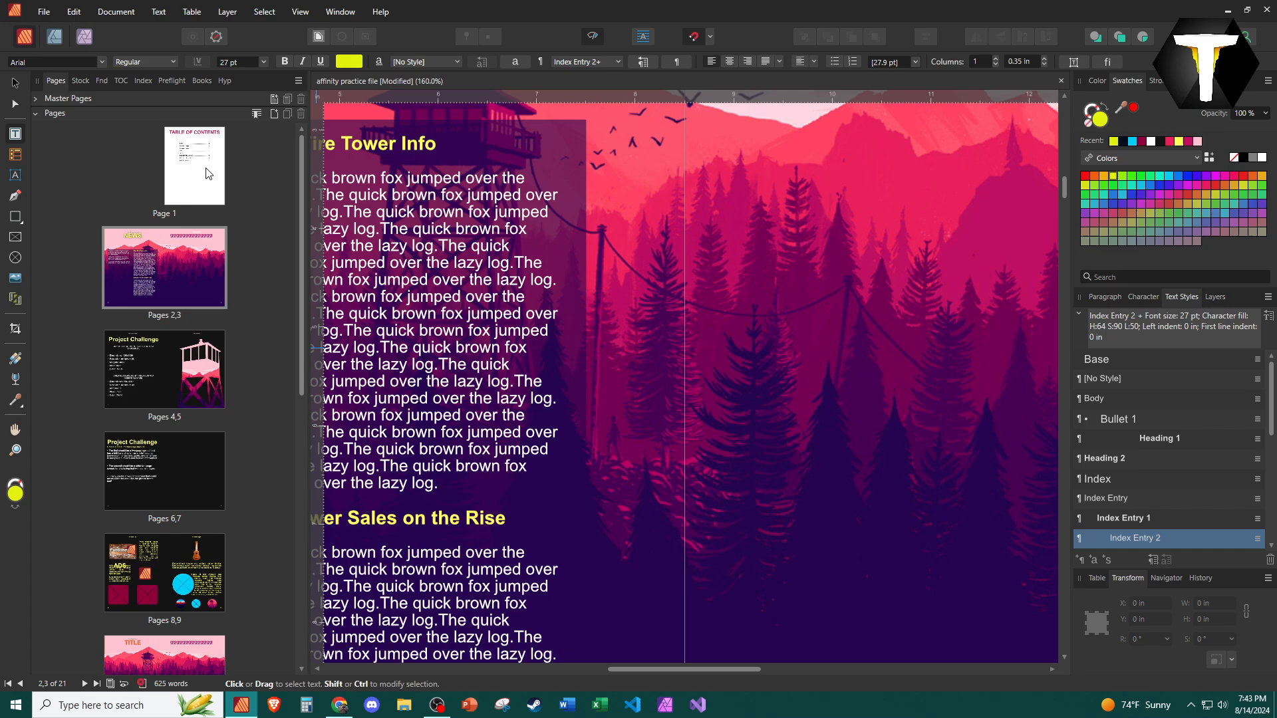
double_click(210, 174)
scroll(605, 273, "up", 3)
double_click(607, 254)
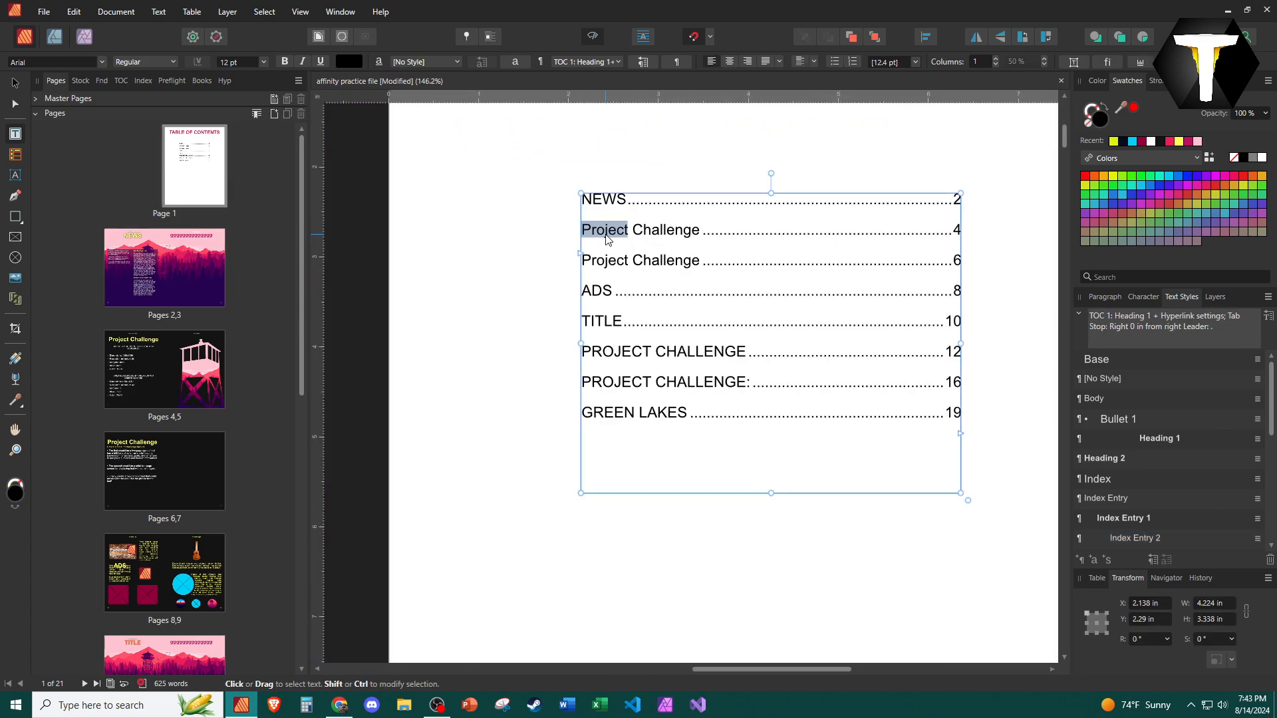
right_click(607, 254)
left_click(517, 428)
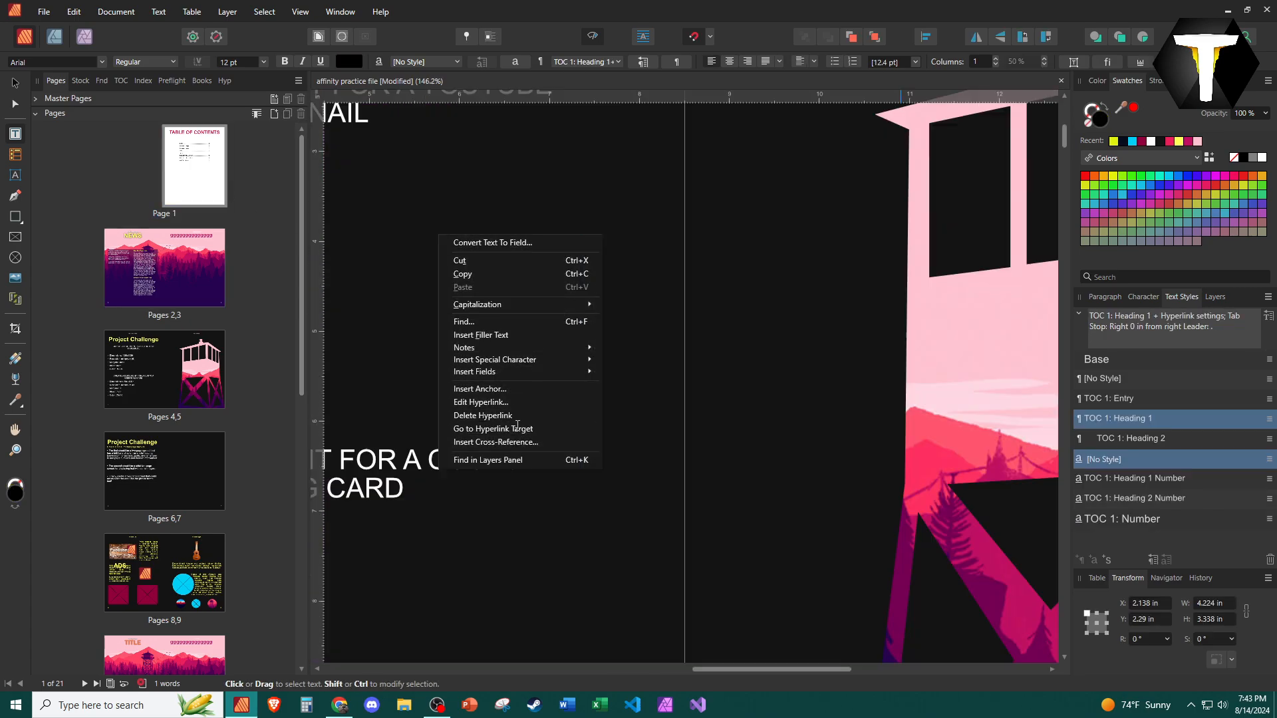
scroll(516, 426, "down", 5)
Draw a text frame about 4.3 by 1.7 in below the table of contents entries on page 1.
double_click(185, 179)
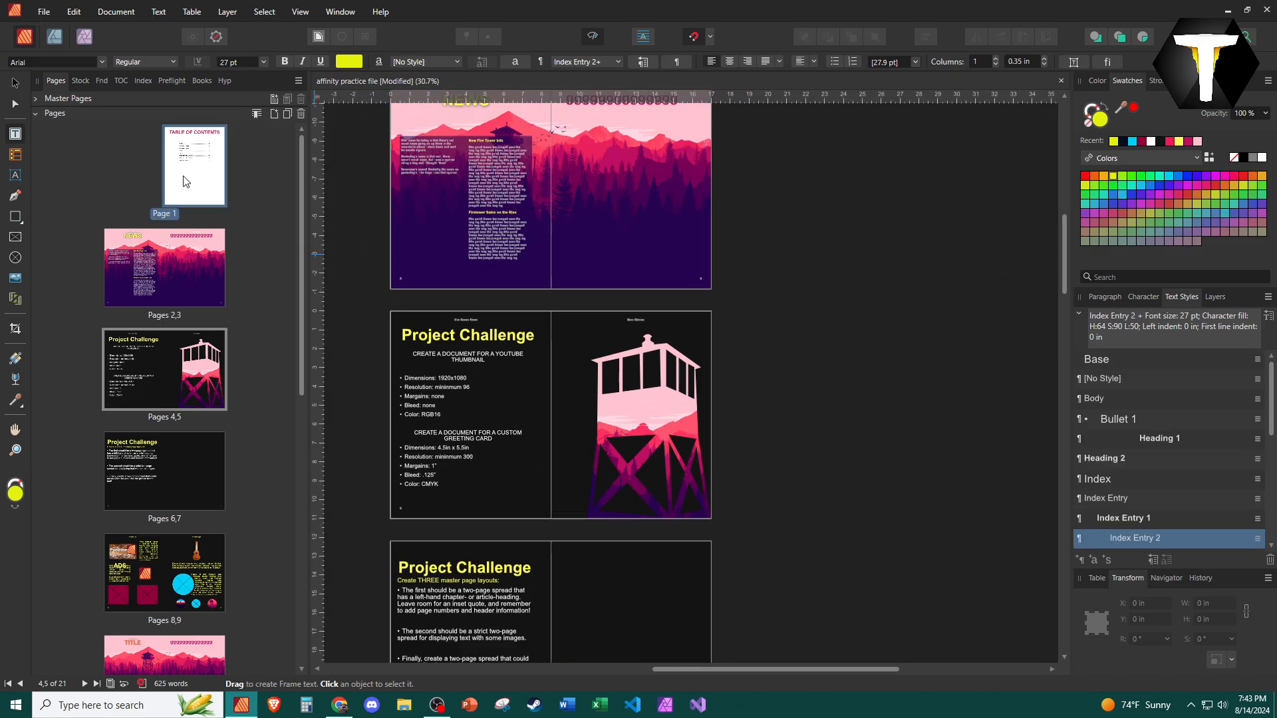
scroll(612, 308, "up", 3)
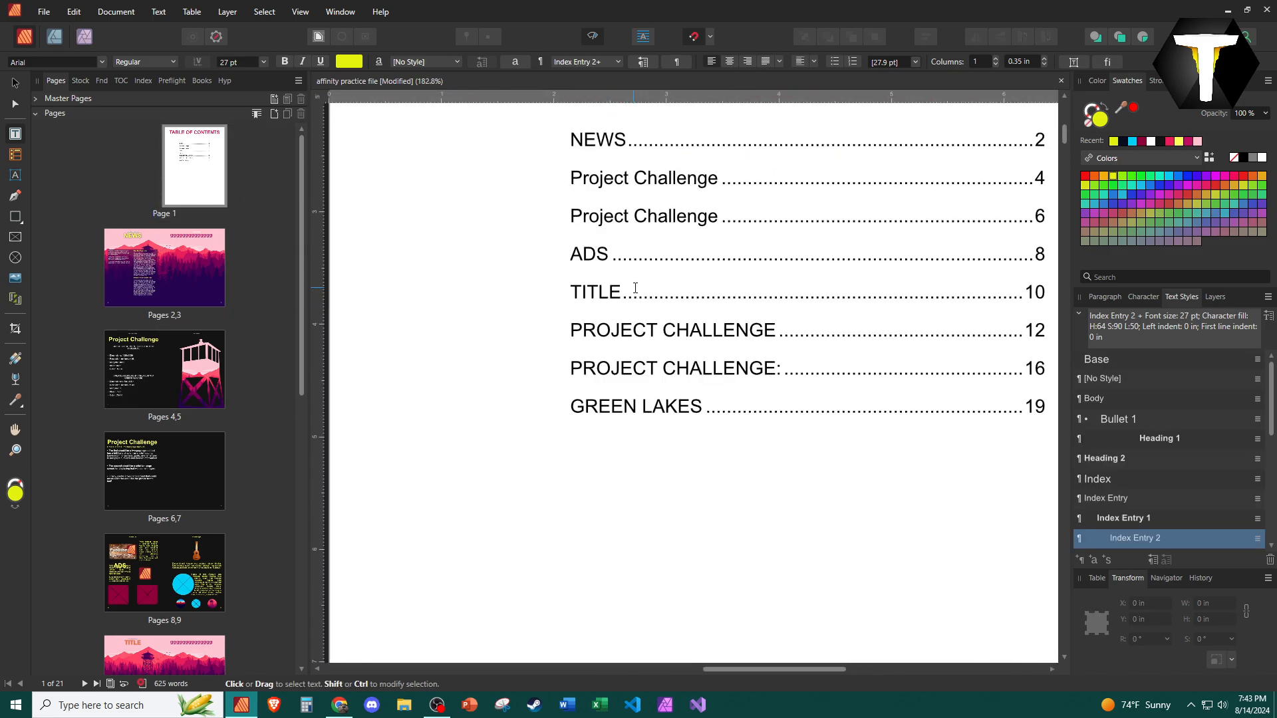
scroll(664, 285, "up", 1)
scroll(659, 279, "up", 2)
scroll(608, 280, "down", 2)
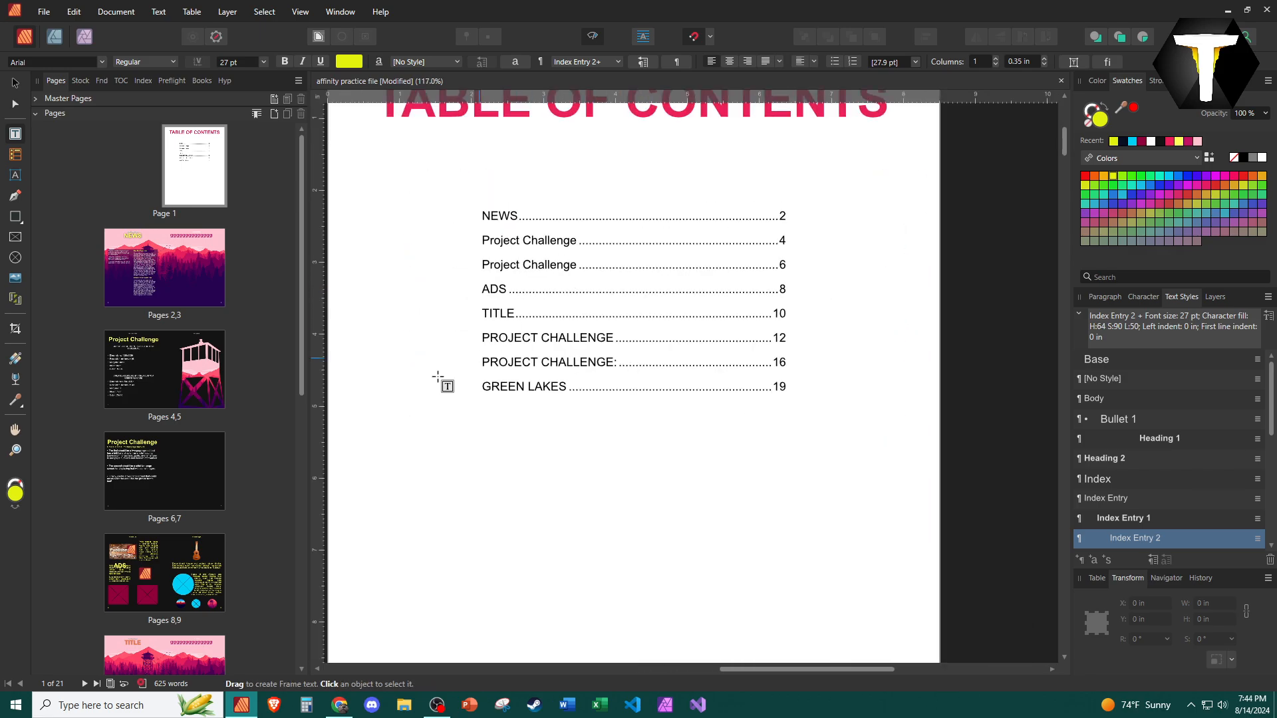
left_click(542, 446)
mouse_move(481, 482)
left_mouse_down()
mouse_move(812, 607)
mouse_move(793, 601)
left_mouse_up()
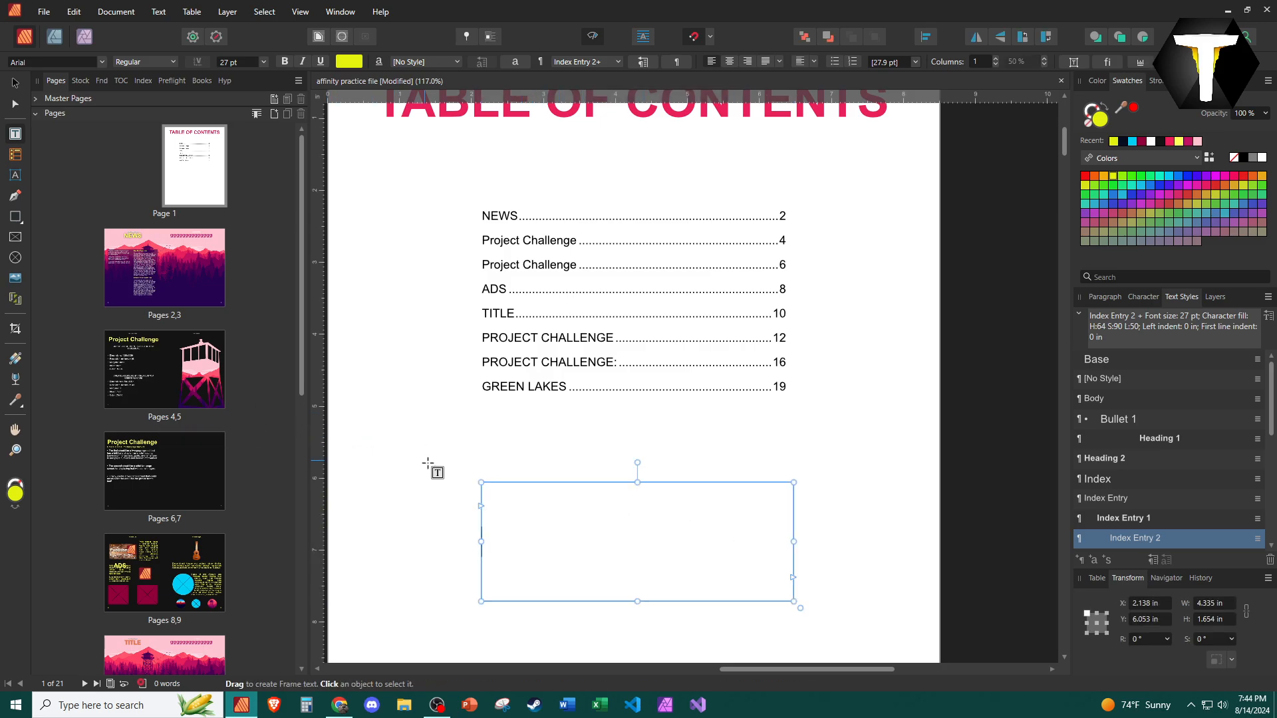
Enter "Jump to index" in the new text frame and colour the text black, RGB 0, 0, 0.
left_click(488, 511)
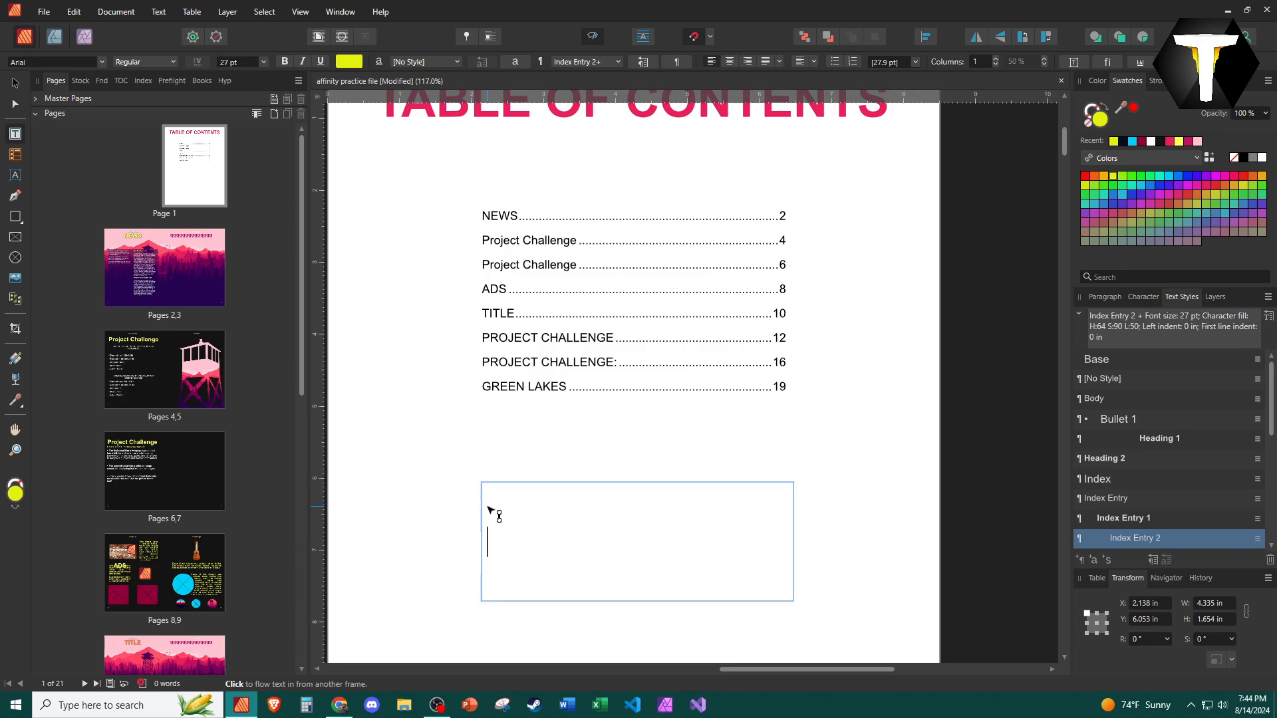
type("Jump to index")
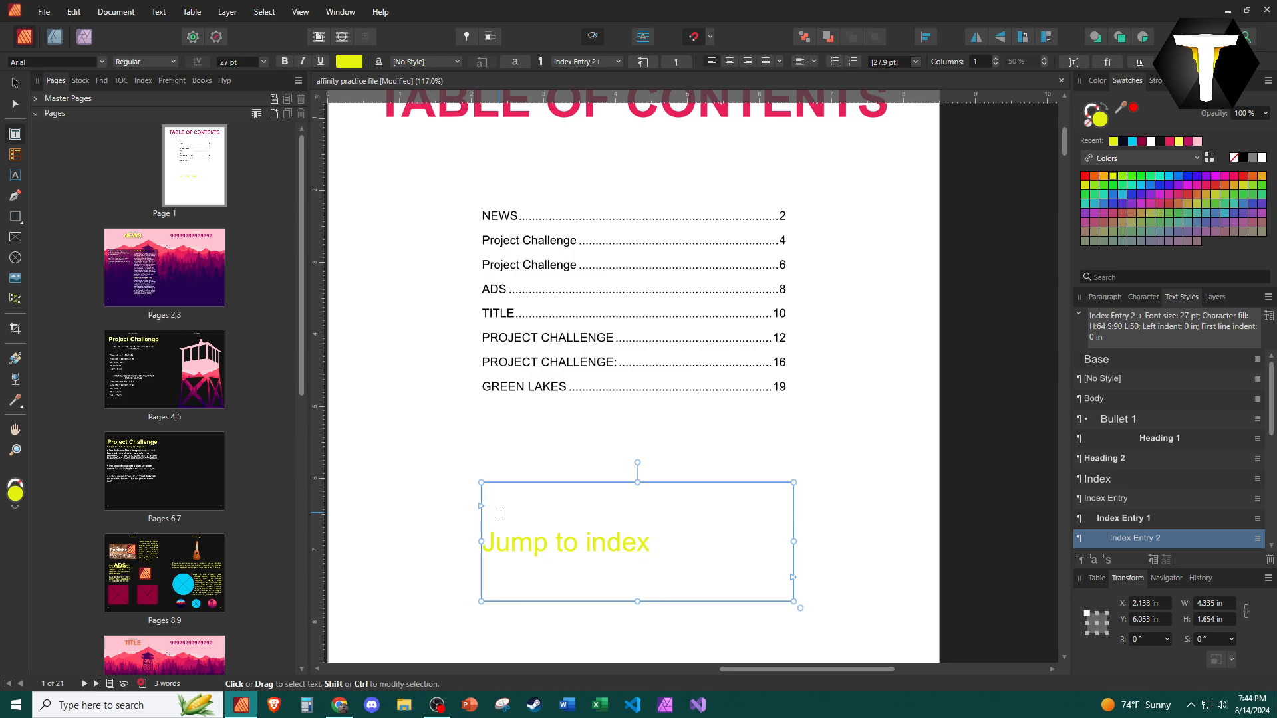
double_click(518, 547)
triple_click(517, 547)
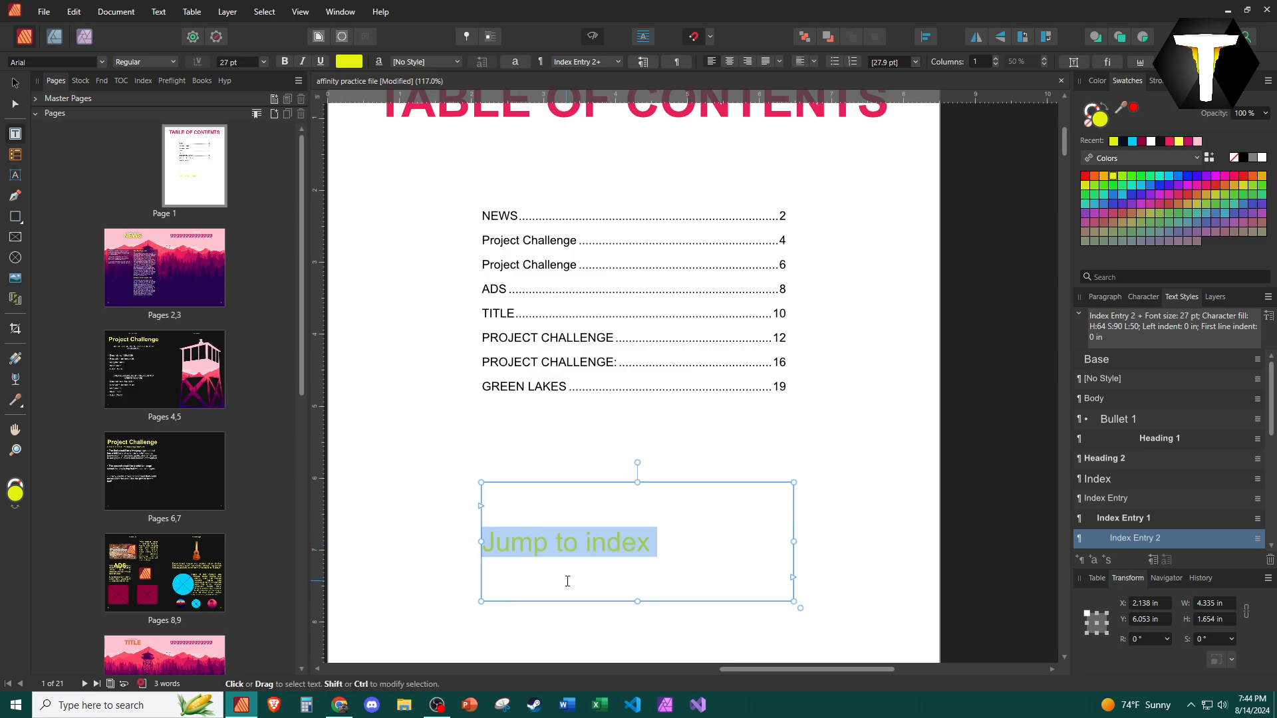
left_click(350, 62)
left_click_drag(336, 194, 339, 216)
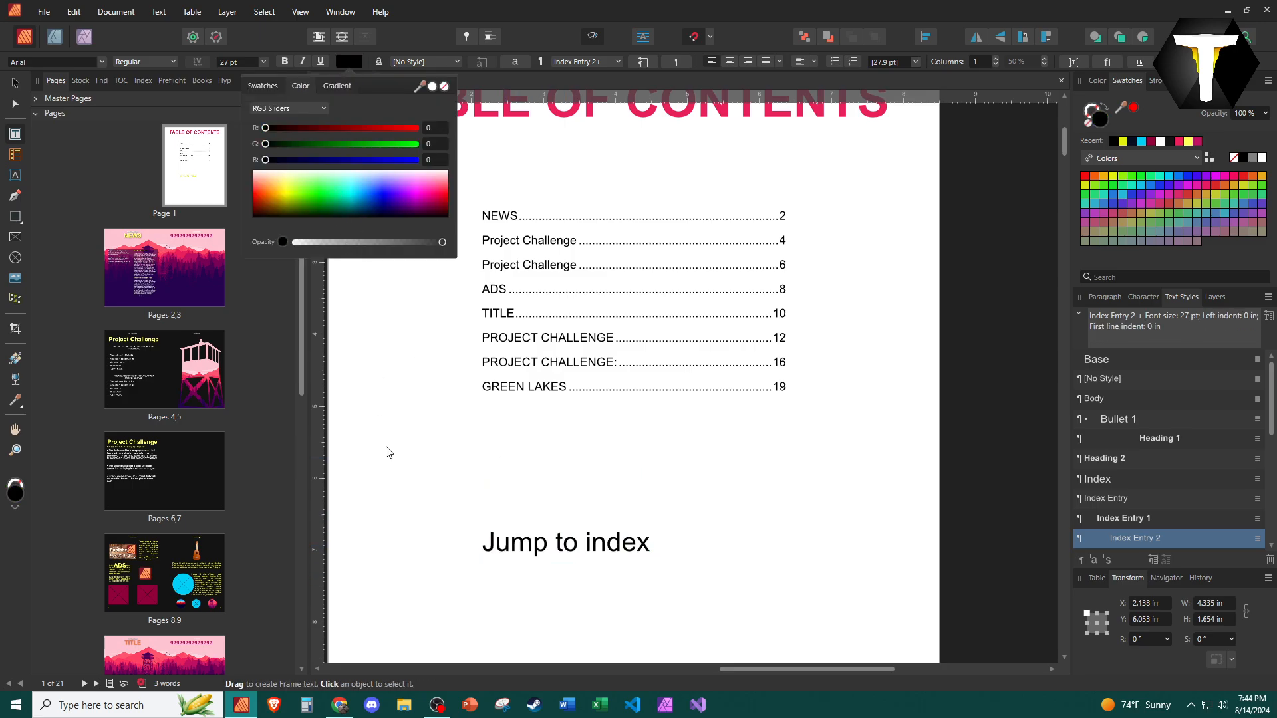
Draw a second text frame about 5.2 by 2.0 in around "Jump to index" and move its layer below the TABLE OF CONTENTS layer.
right_click(515, 535)
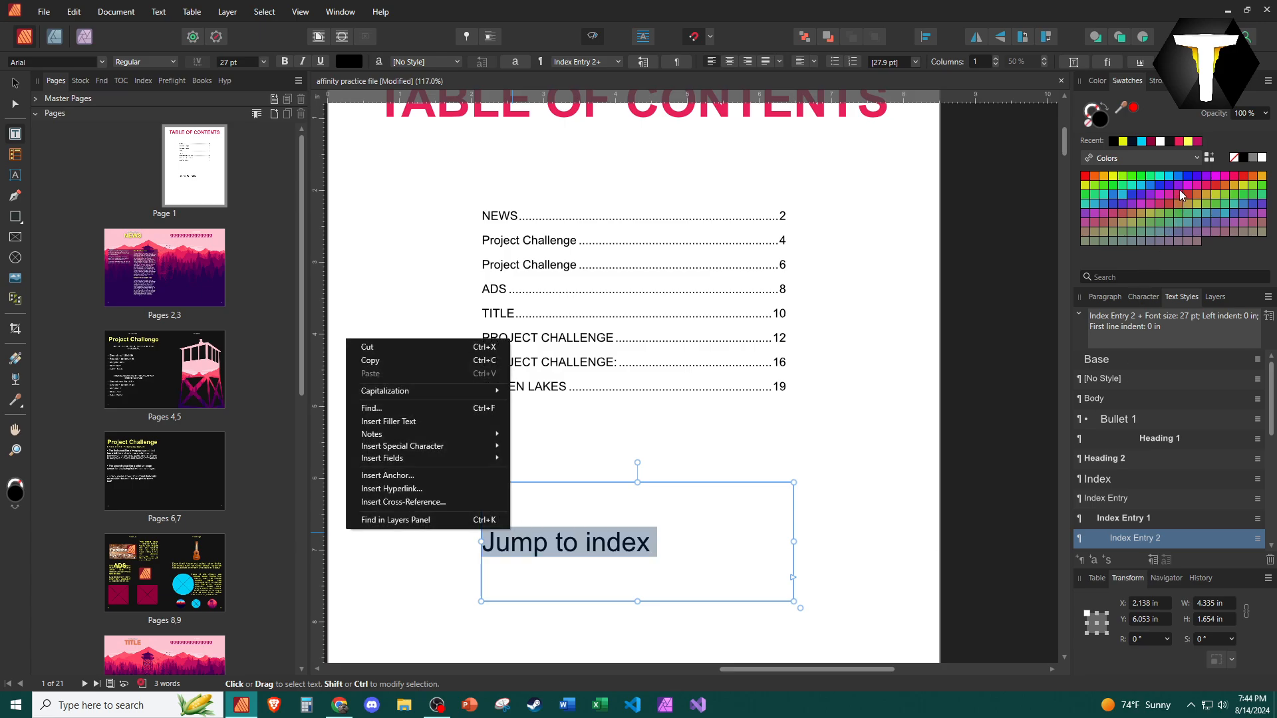
left_click(844, 445)
left_click_drag(433, 463, 809, 609)
left_click(1215, 297)
left_click_drag(1160, 339, 1161, 399)
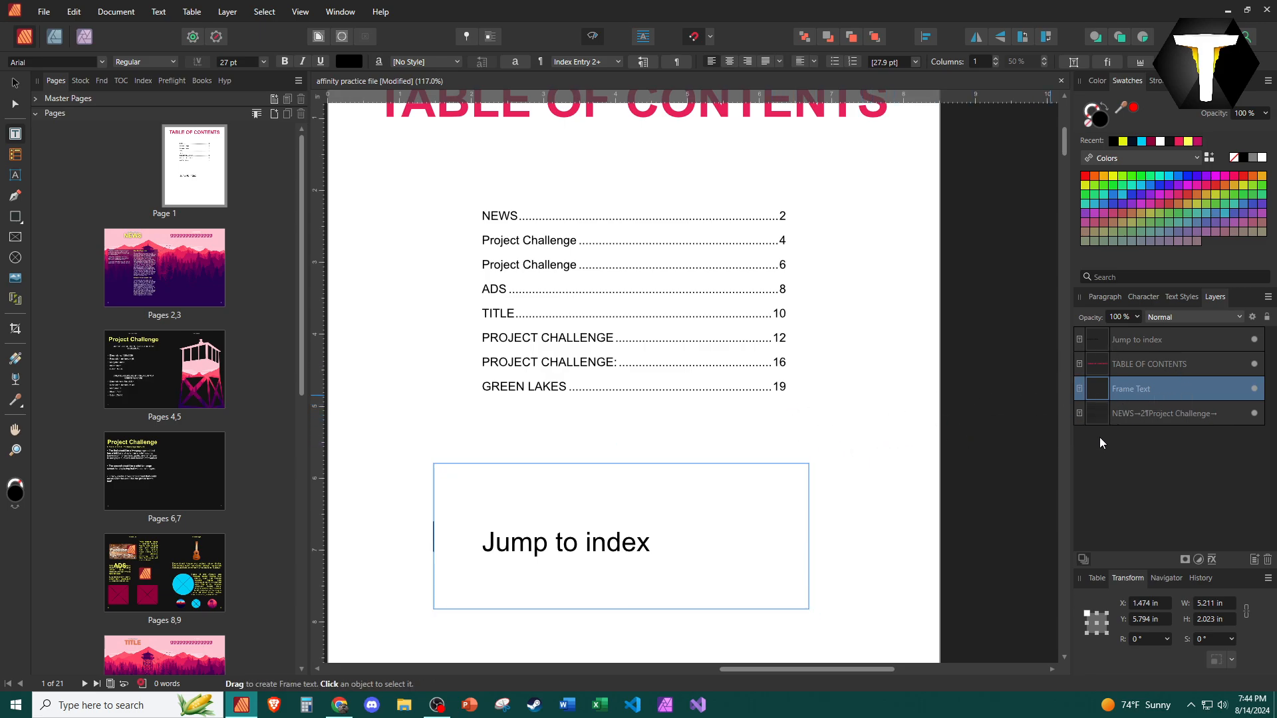
key("Escape")
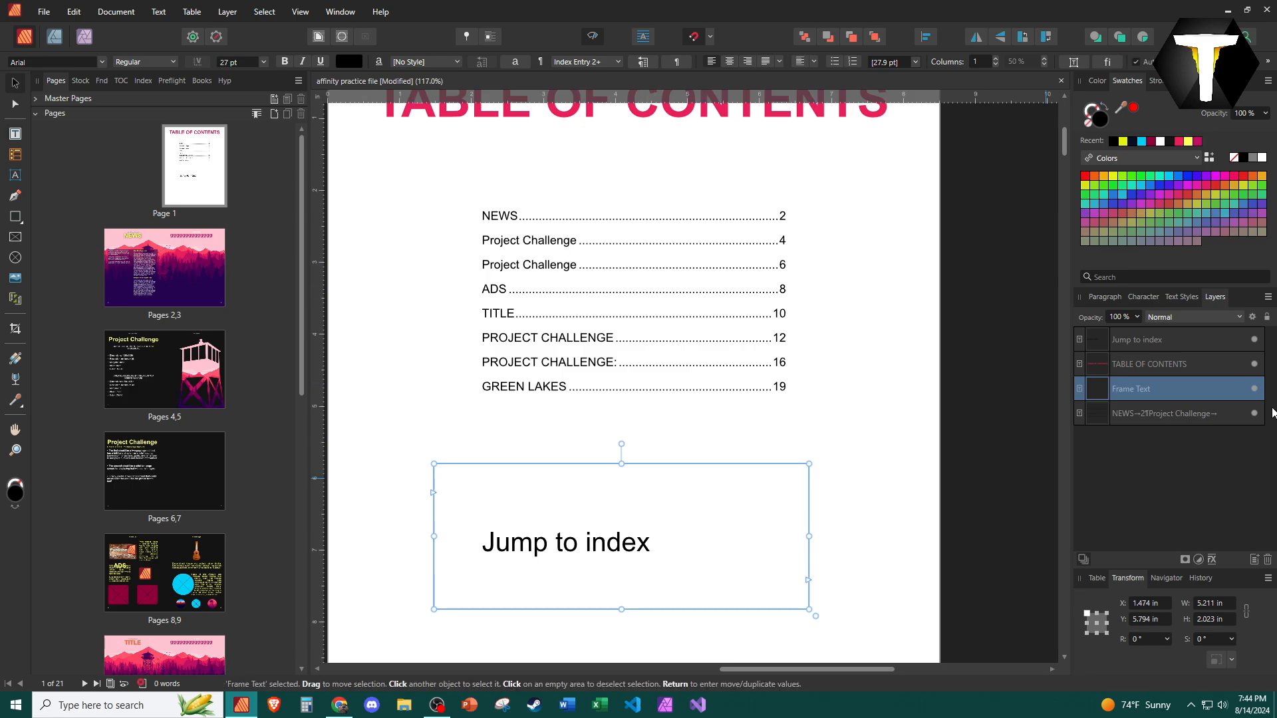
Replace the empty frame around "Jump to index" with a rectangle about 3.8 by 1.6 in, placed below the TABLE OF CONTENTS layer.
key("Delete")
left_click(11, 217)
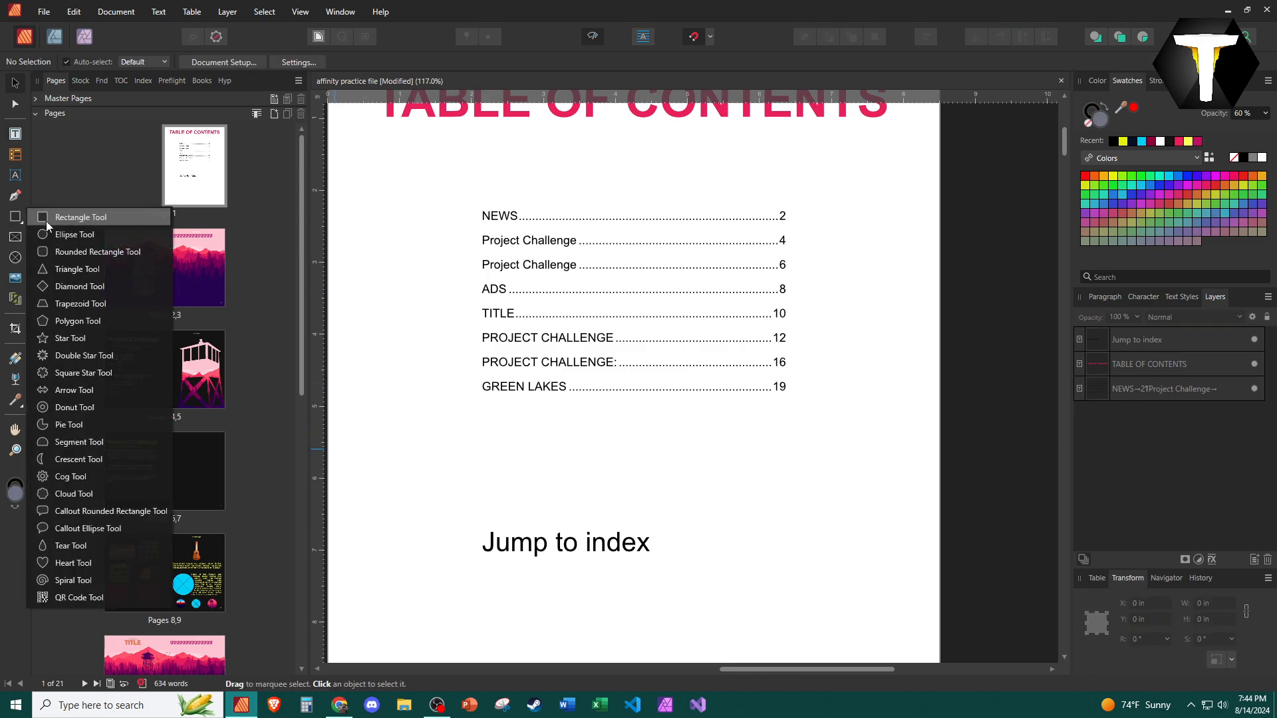
left_click(49, 221)
left_click_drag(445, 490, 721, 602)
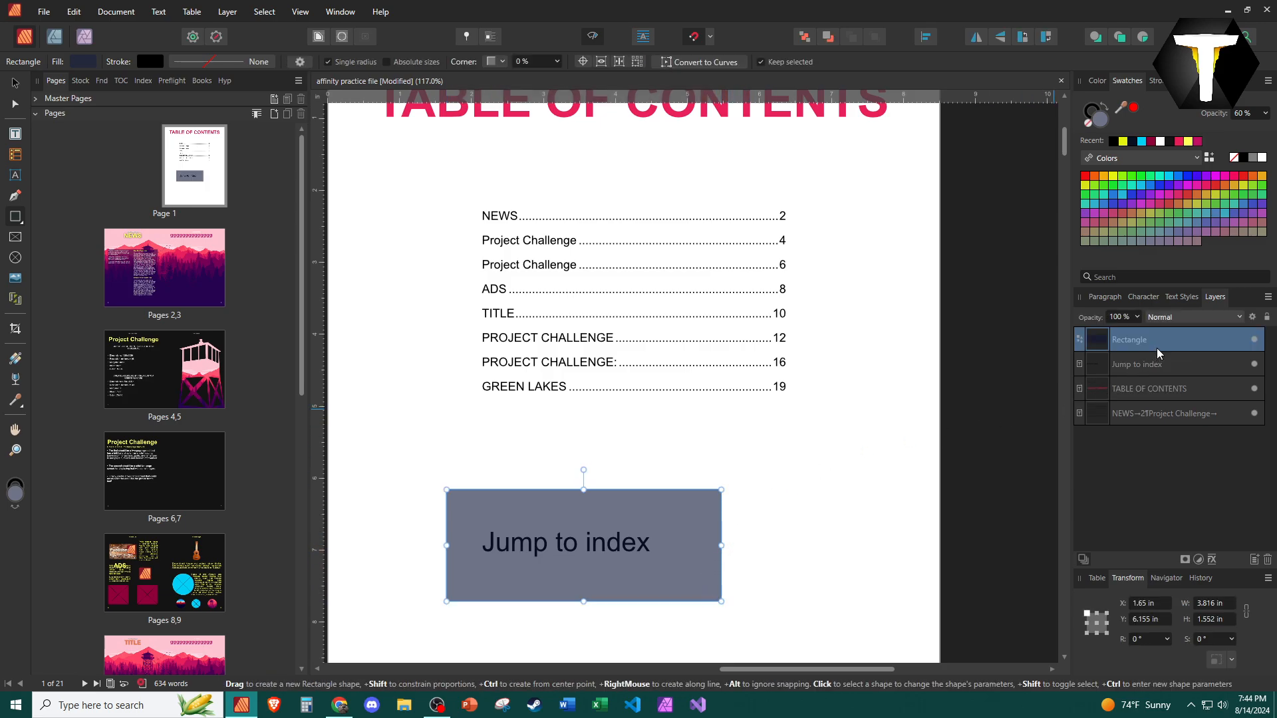
left_click_drag(1168, 342, 1169, 405)
left_click(567, 542)
double_click(567, 543)
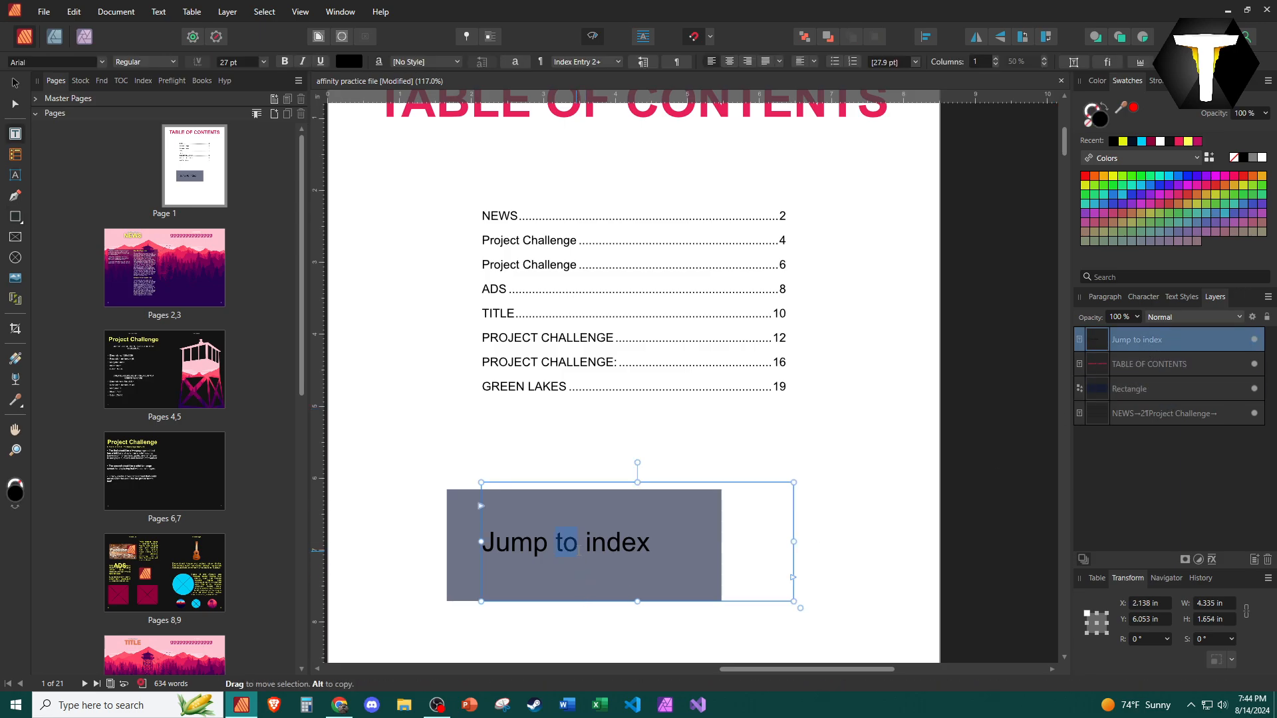
left_click(579, 549)
right_click(582, 546)
left_click(528, 500)
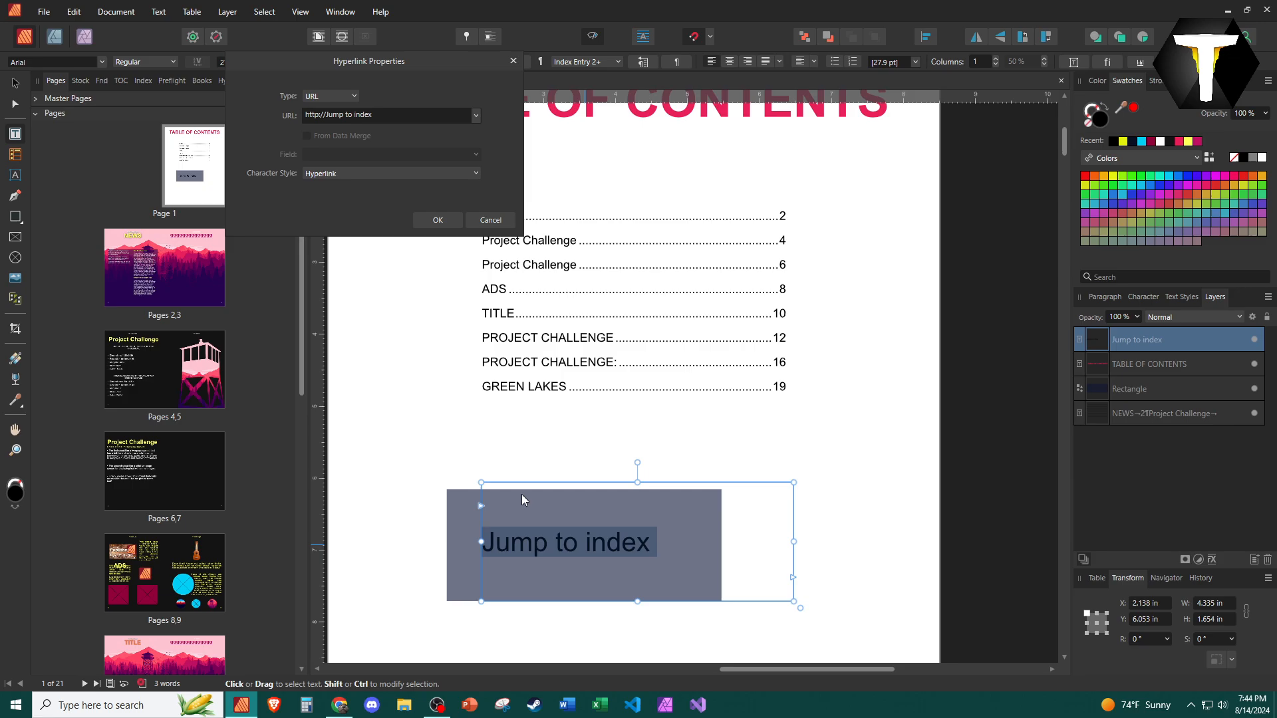
left_click(352, 97)
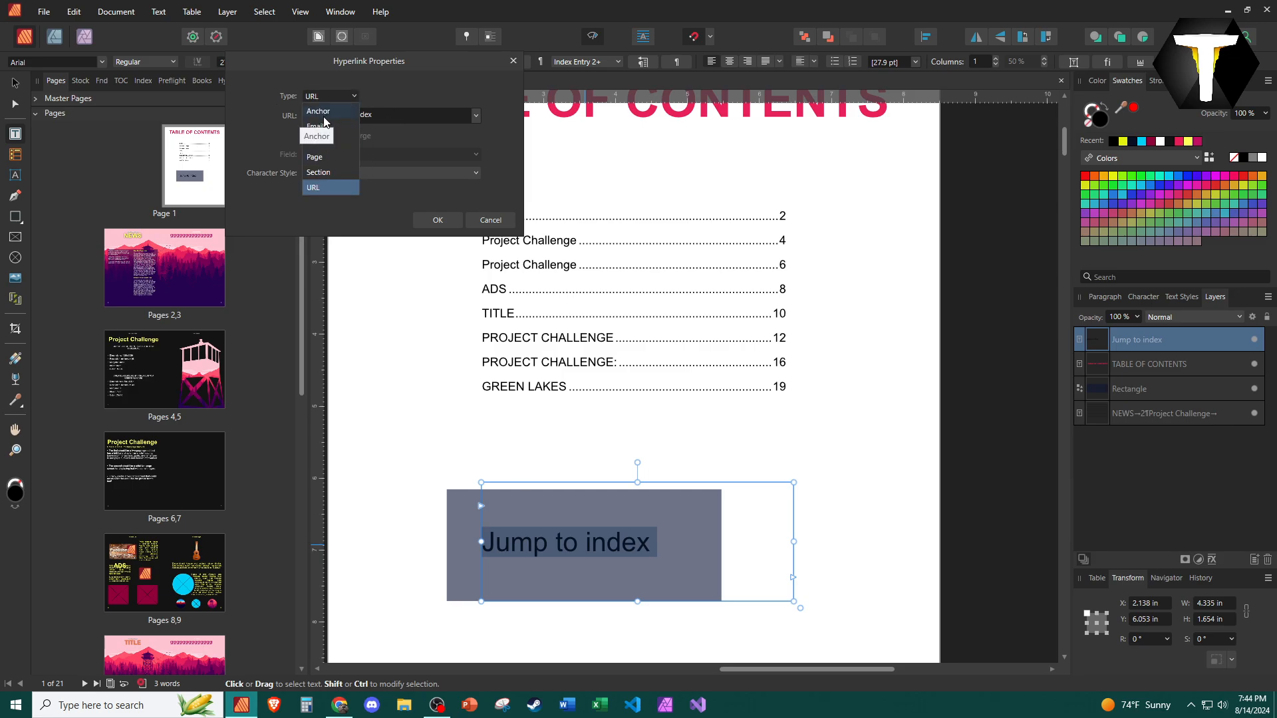
left_click(325, 112)
left_click(405, 116)
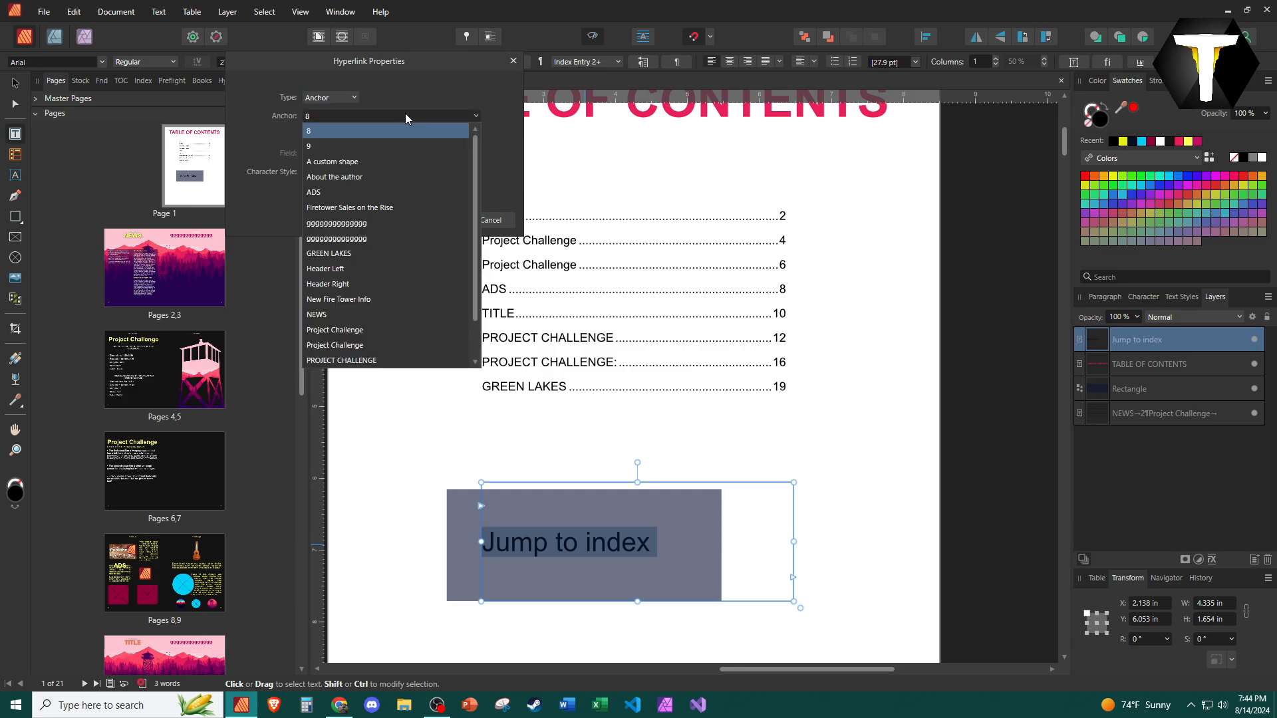
scroll(409, 208, "down", 1)
scroll(385, 333, "up", 1)
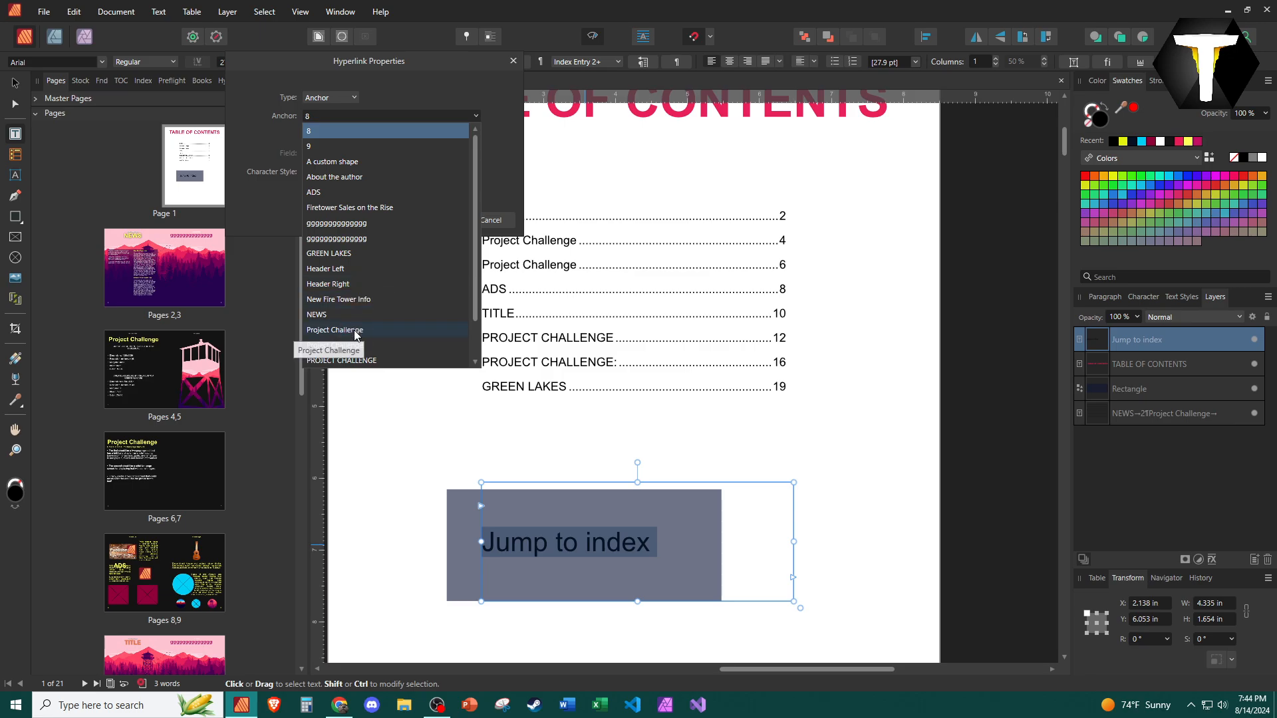
scroll(355, 334, "down", 1)
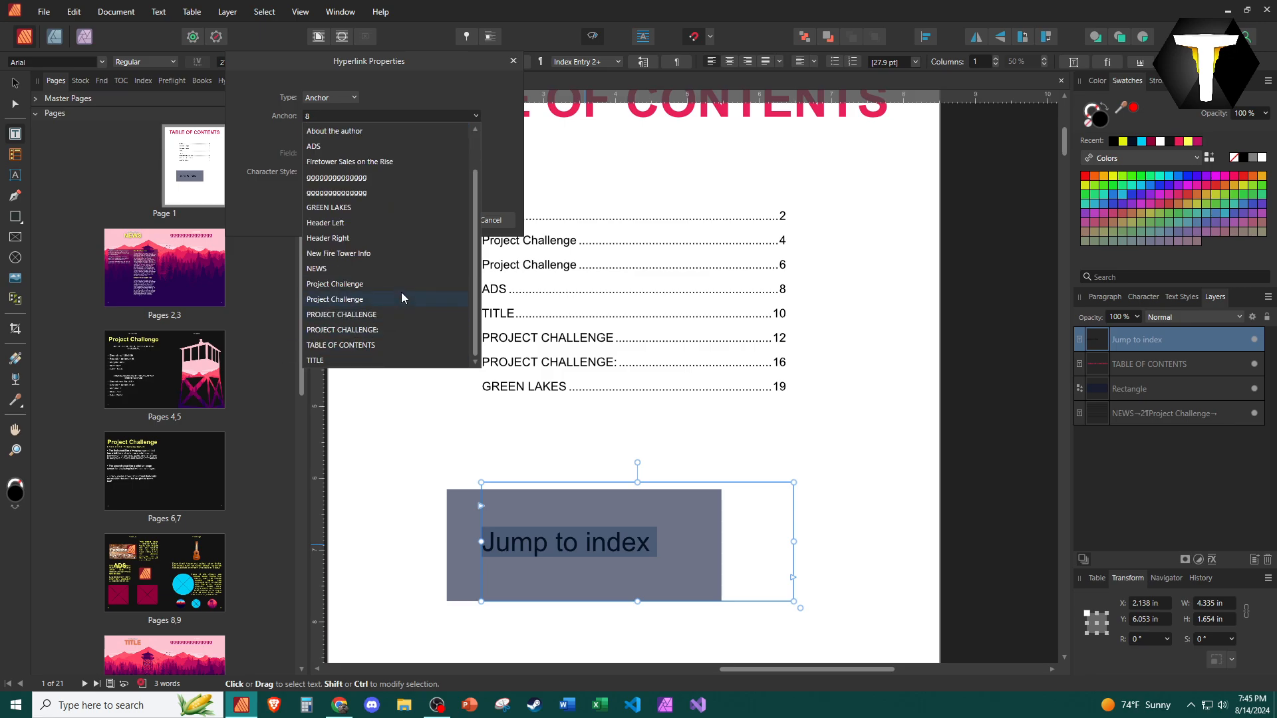
scroll(365, 241, "up", 1)
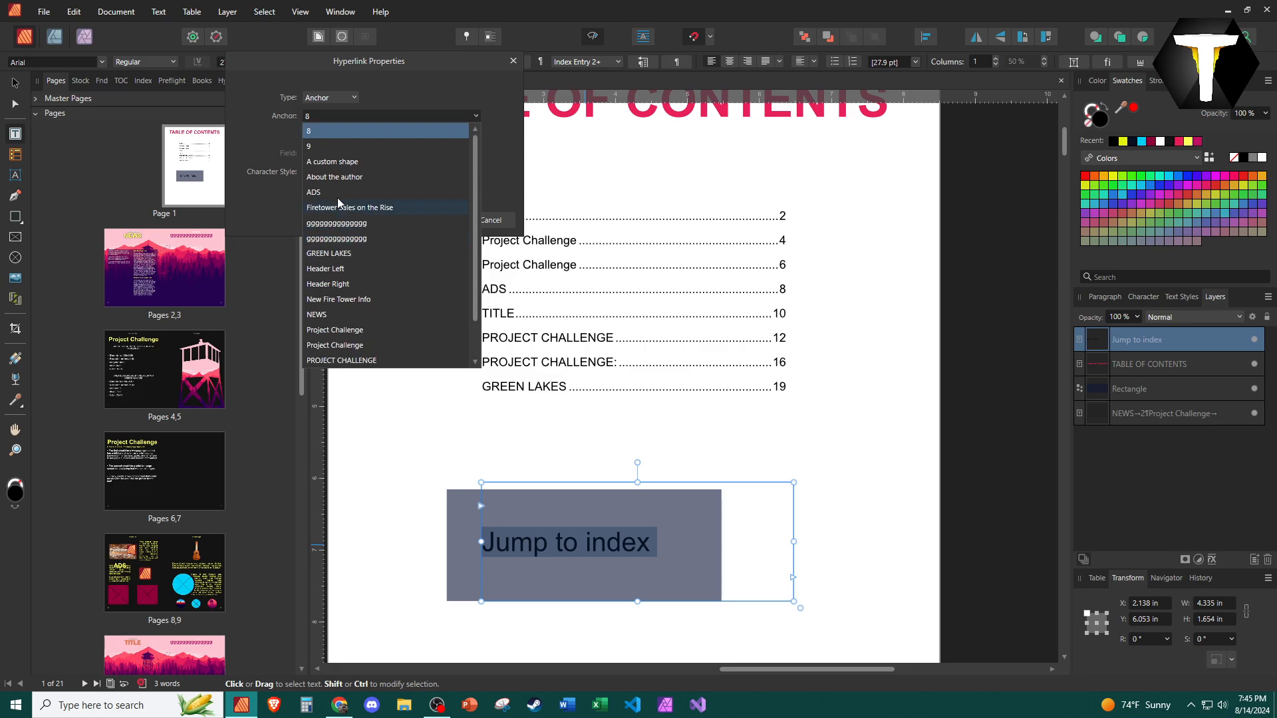
scroll(338, 201, "down", 1)
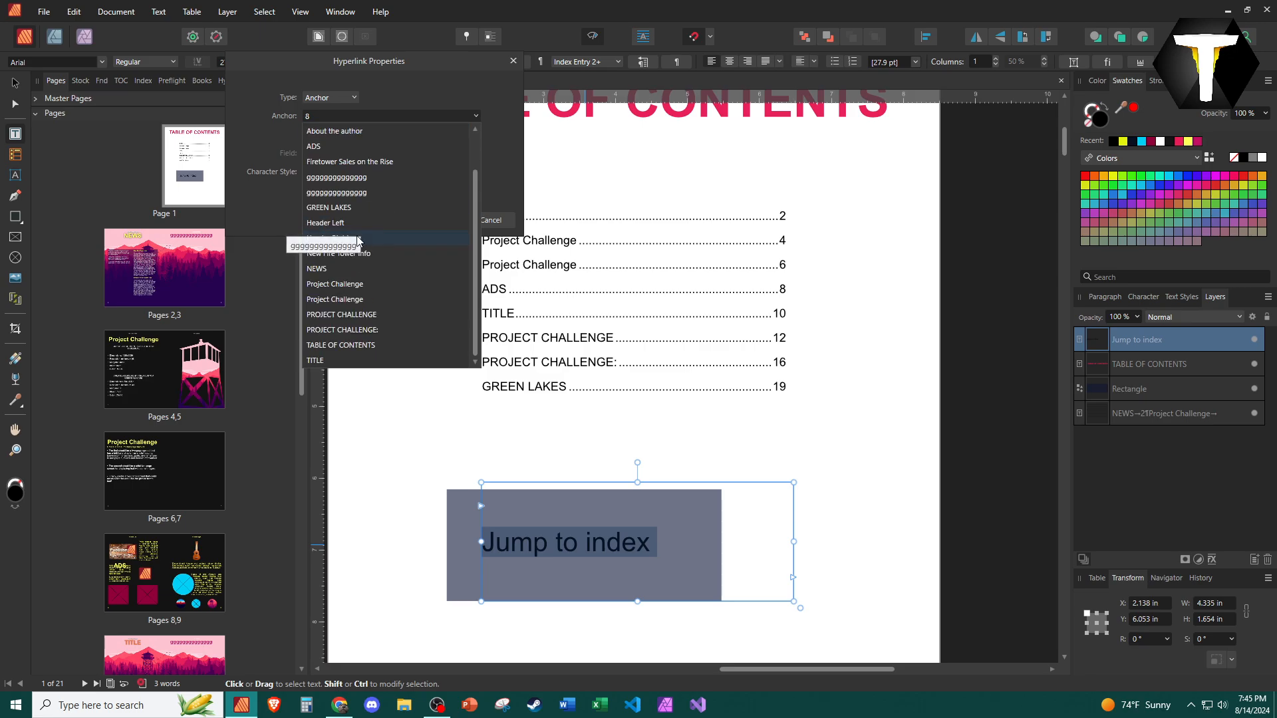
left_click(260, 155)
left_click(465, 217)
Insert an anchor named "Index" on the word "Big" in the "Big boyy index" heading on pages 20,21.
scroll(184, 386, "down", 3)
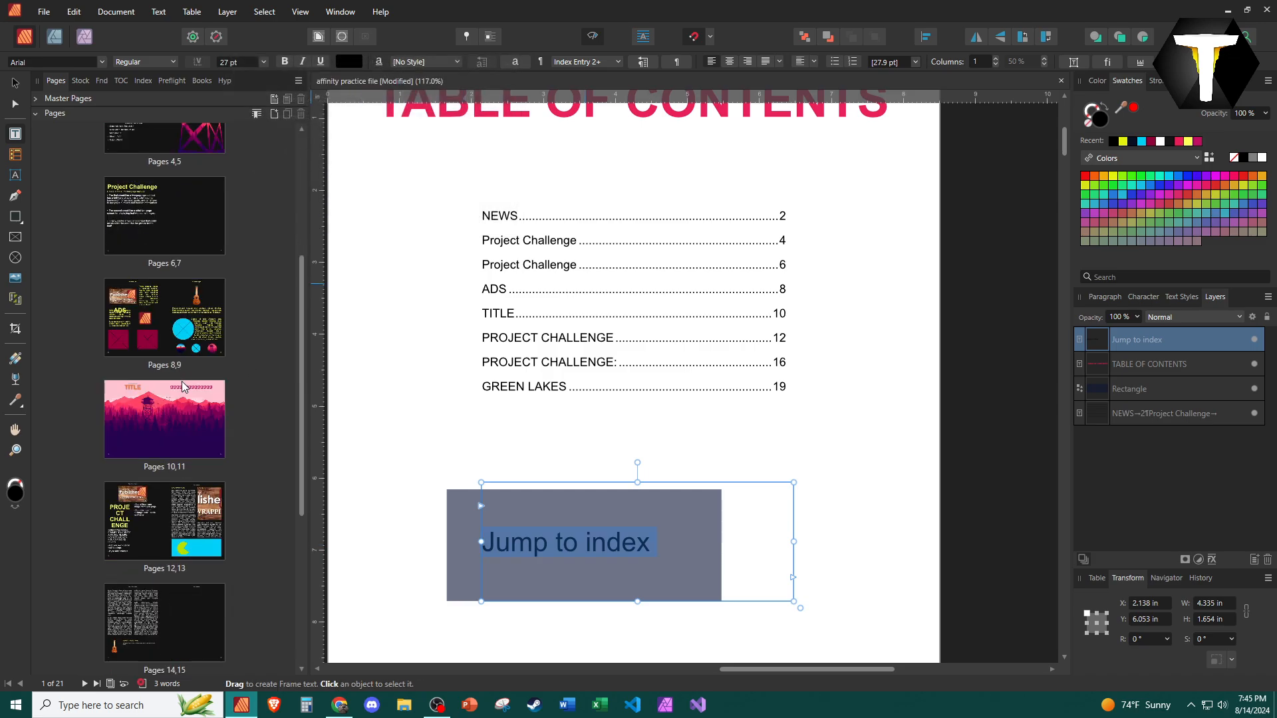
scroll(184, 386, "down", 5)
double_click(171, 598)
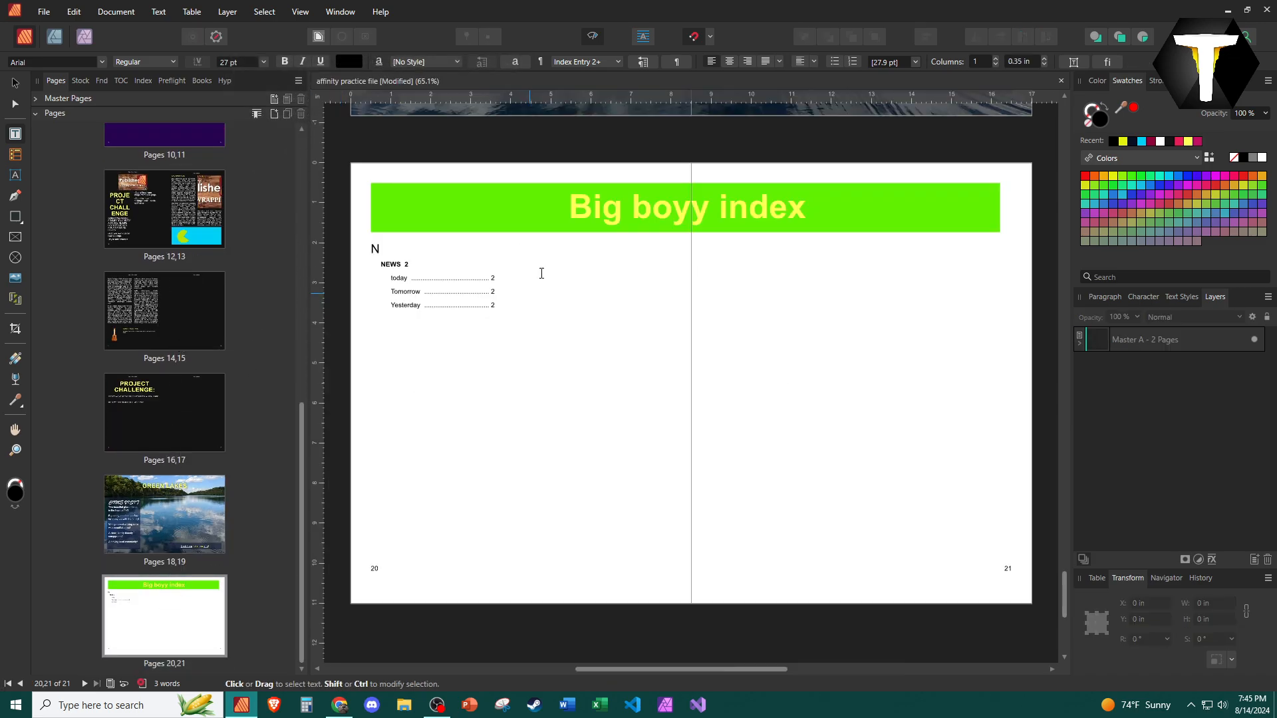
left_click_drag(563, 206, 621, 208)
right_click(617, 208)
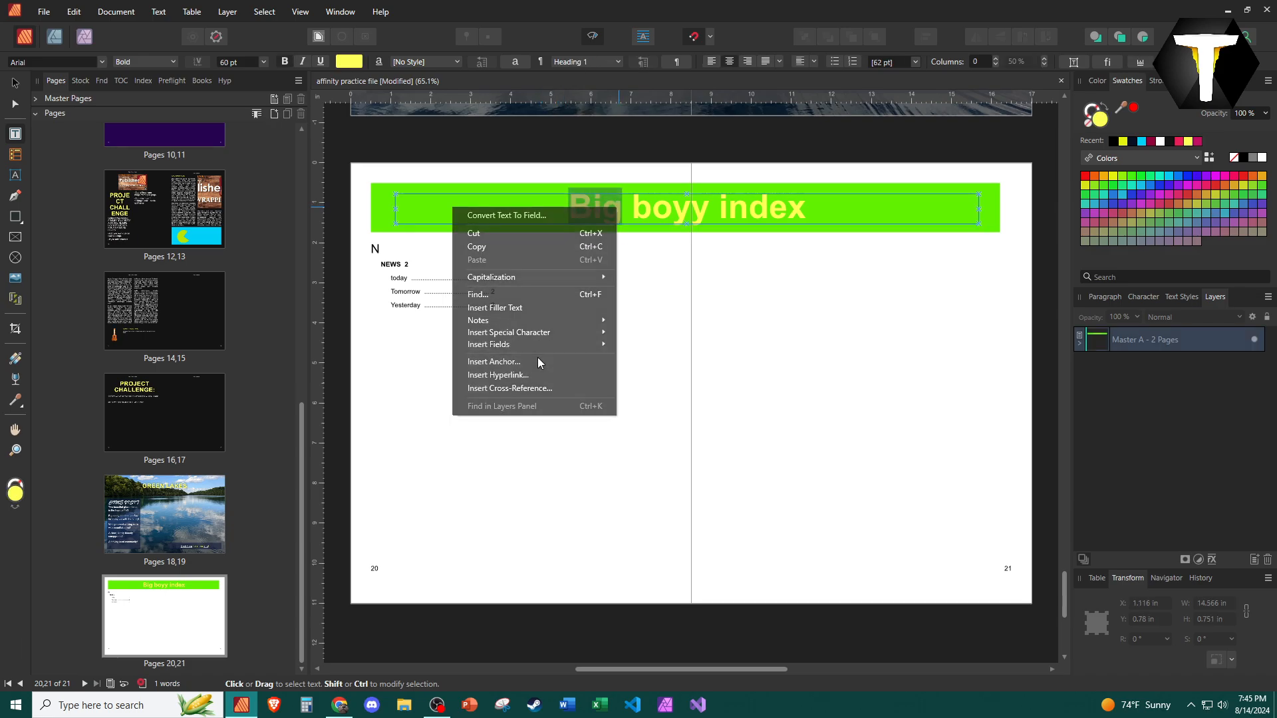
left_click(537, 360)
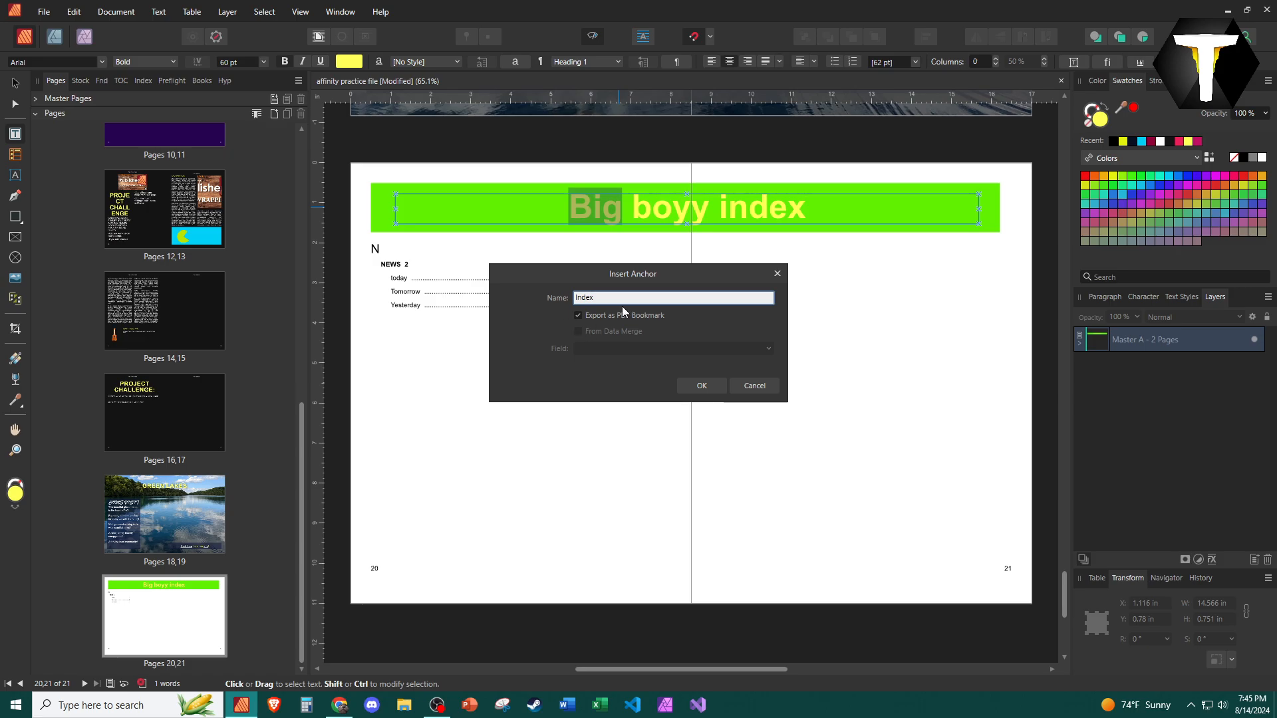
left_click_drag(626, 274, 583, 262)
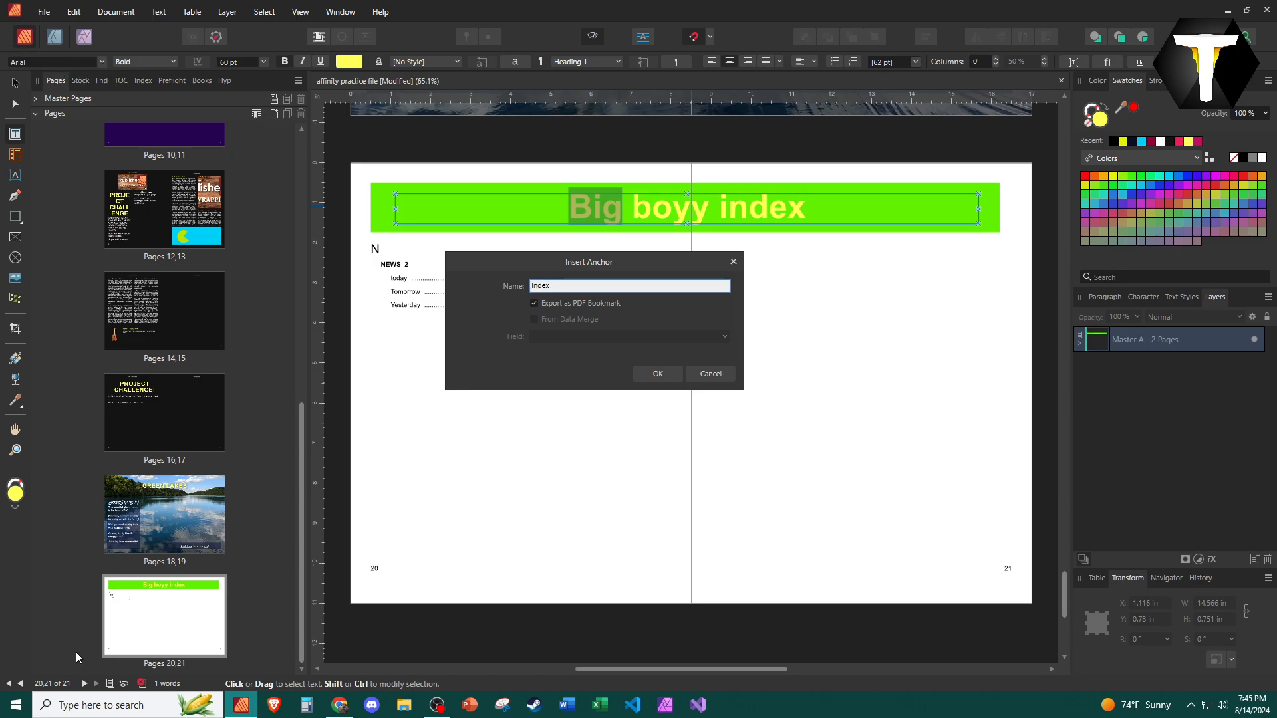
left_click(667, 375)
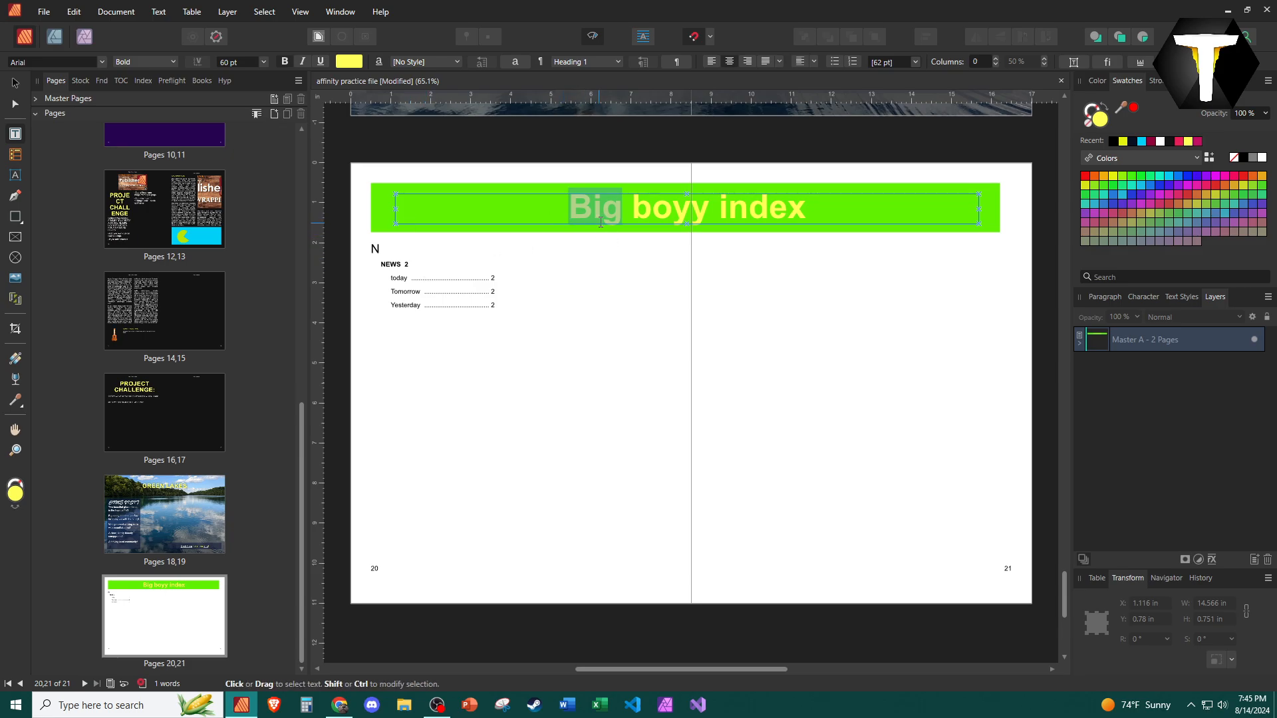
Hyperlink the whole "Jump to index" text on page 1 to the Index anchor, using the Hyperlink character style.
scroll(234, 301, "up", 10)
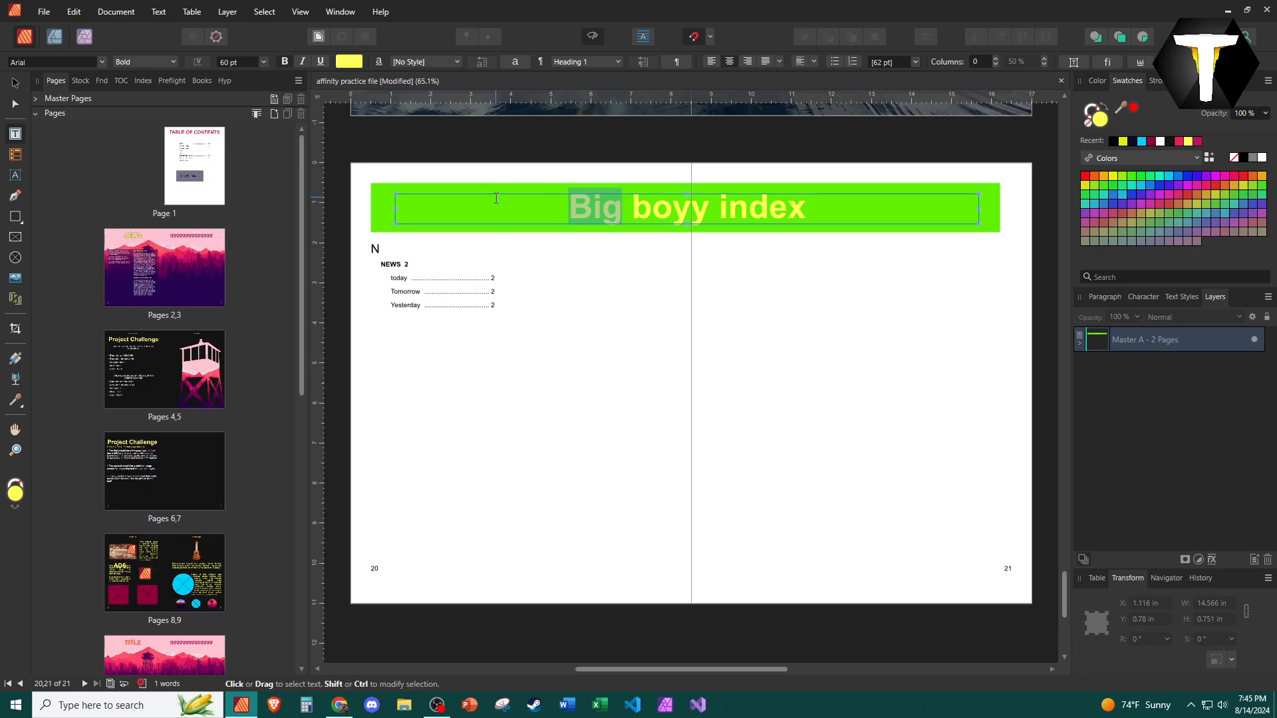
left_click(208, 183)
left_click(600, 445)
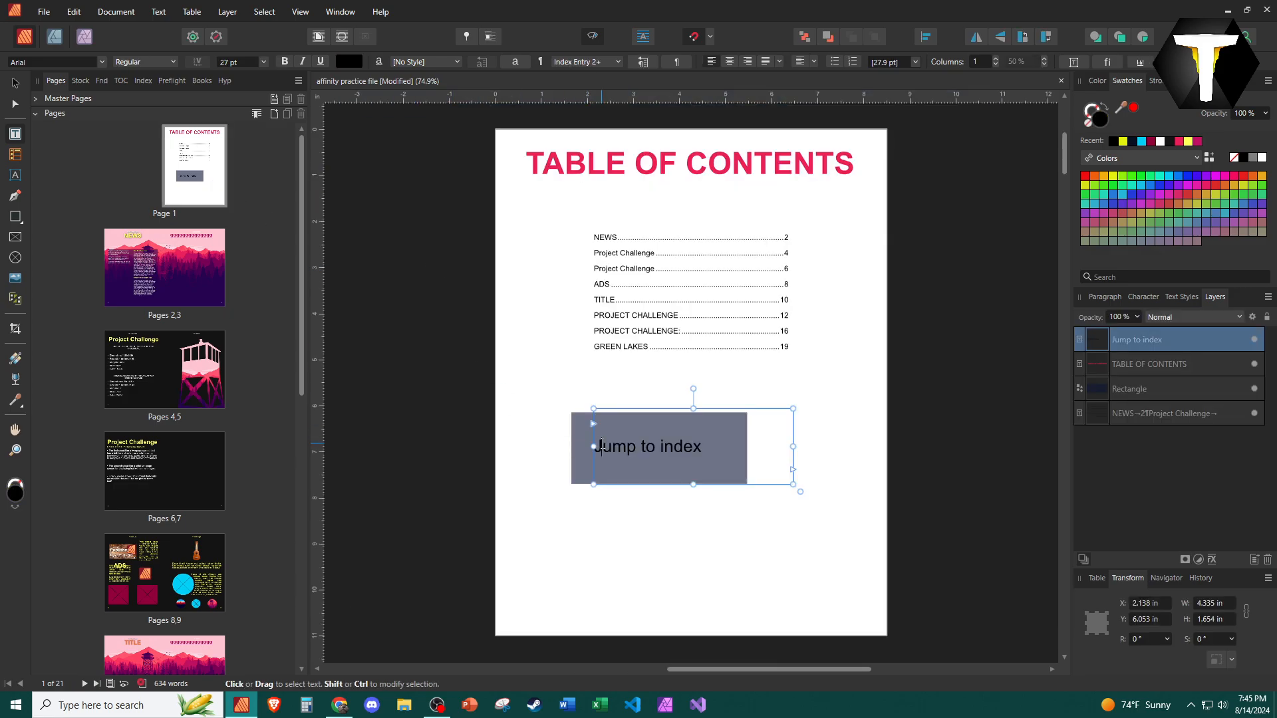
key("ctrl+a")
right_click(617, 444)
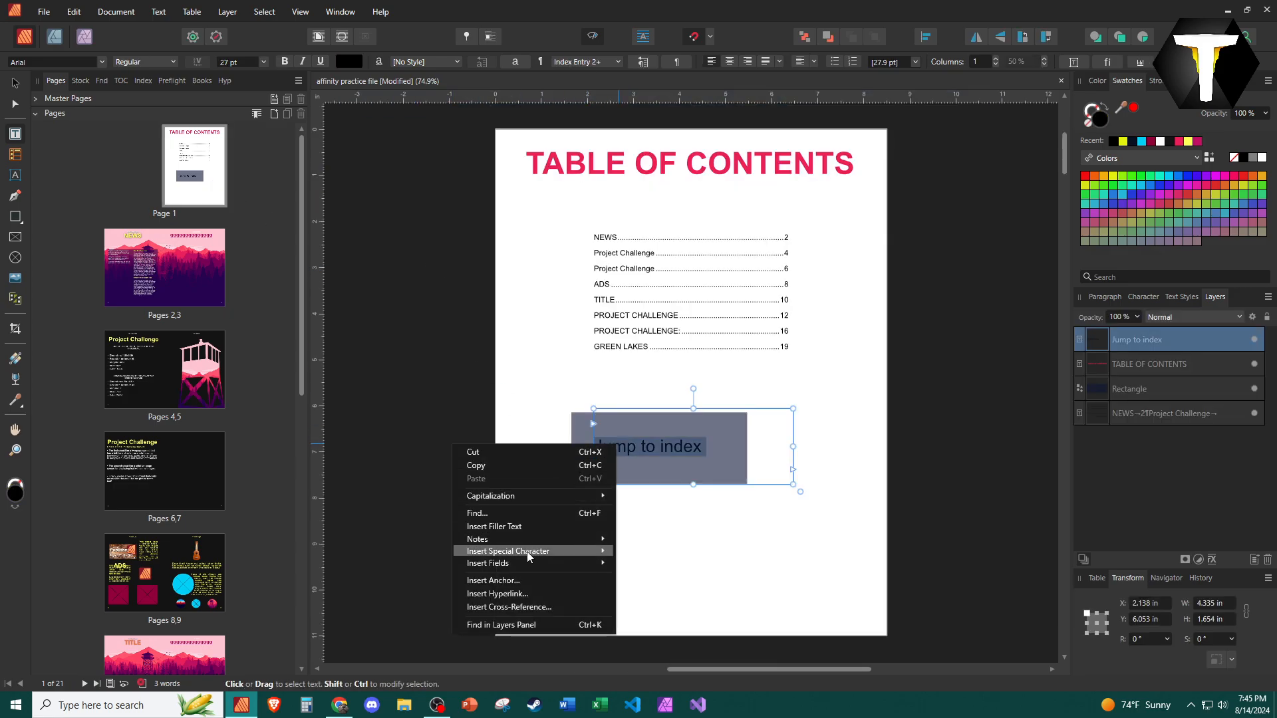
left_click(552, 593)
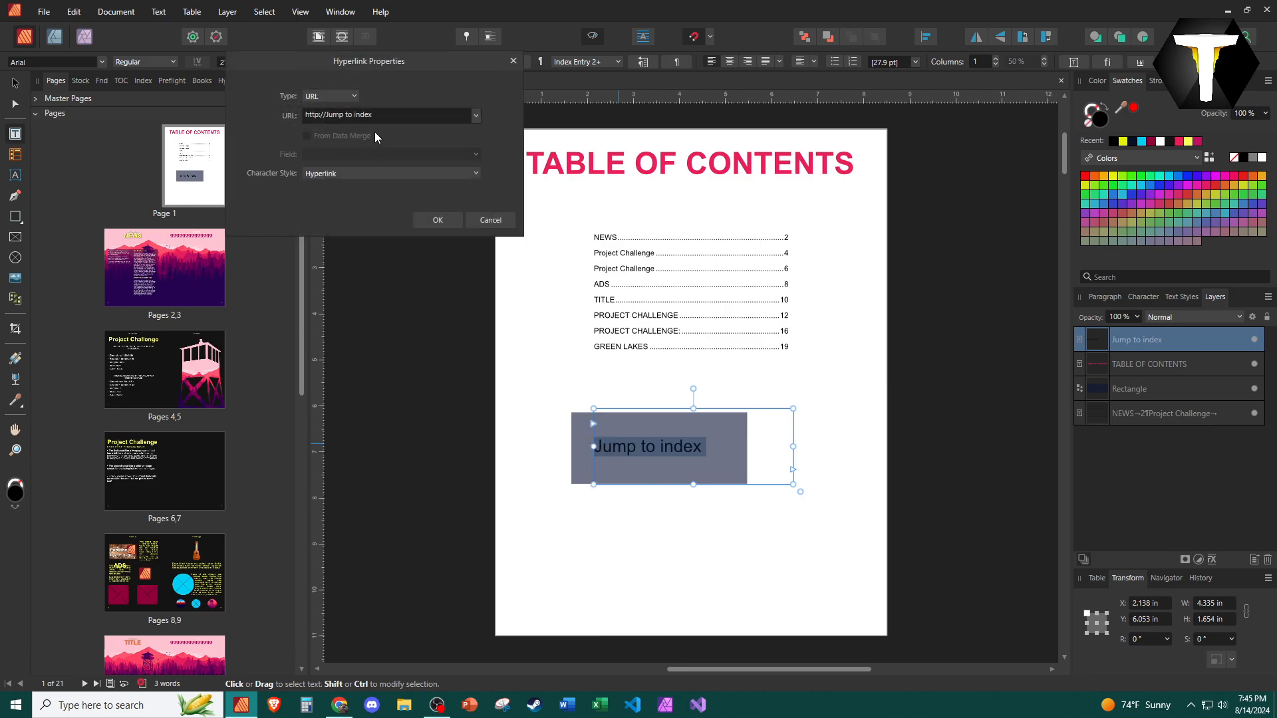
left_click(346, 95)
left_click(330, 117)
left_click(437, 121)
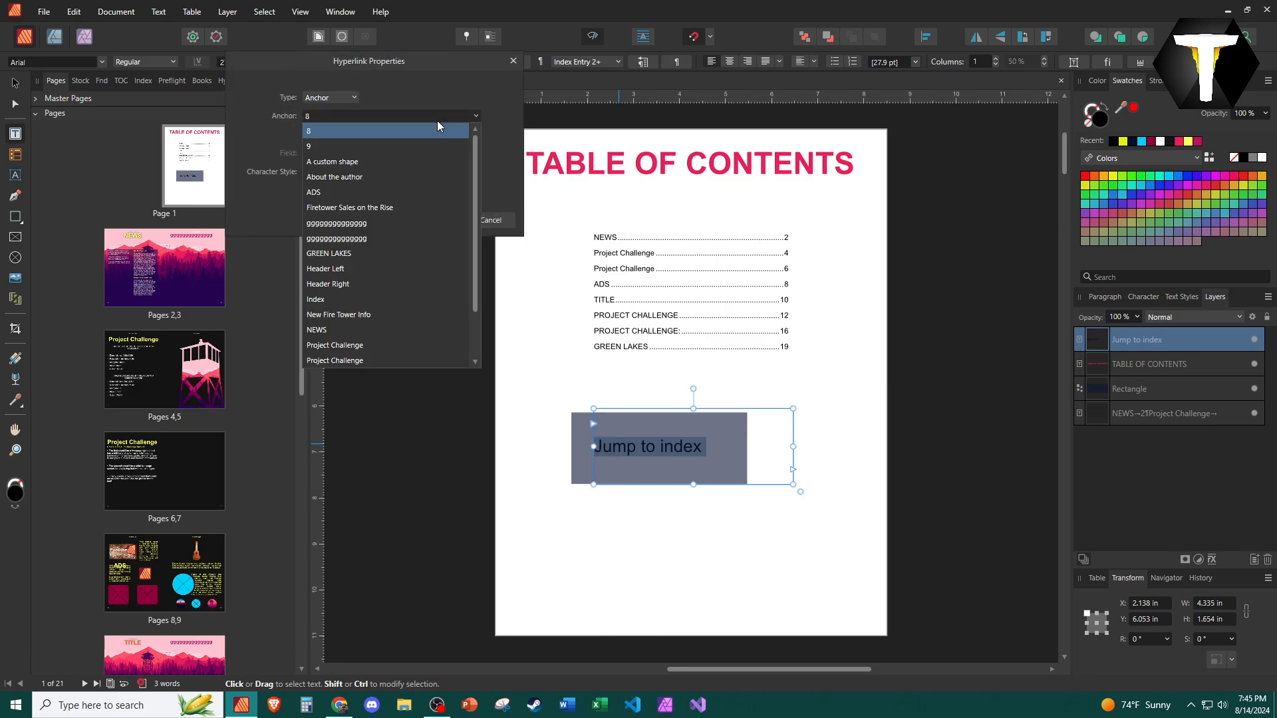
scroll(406, 326, "down", 2)
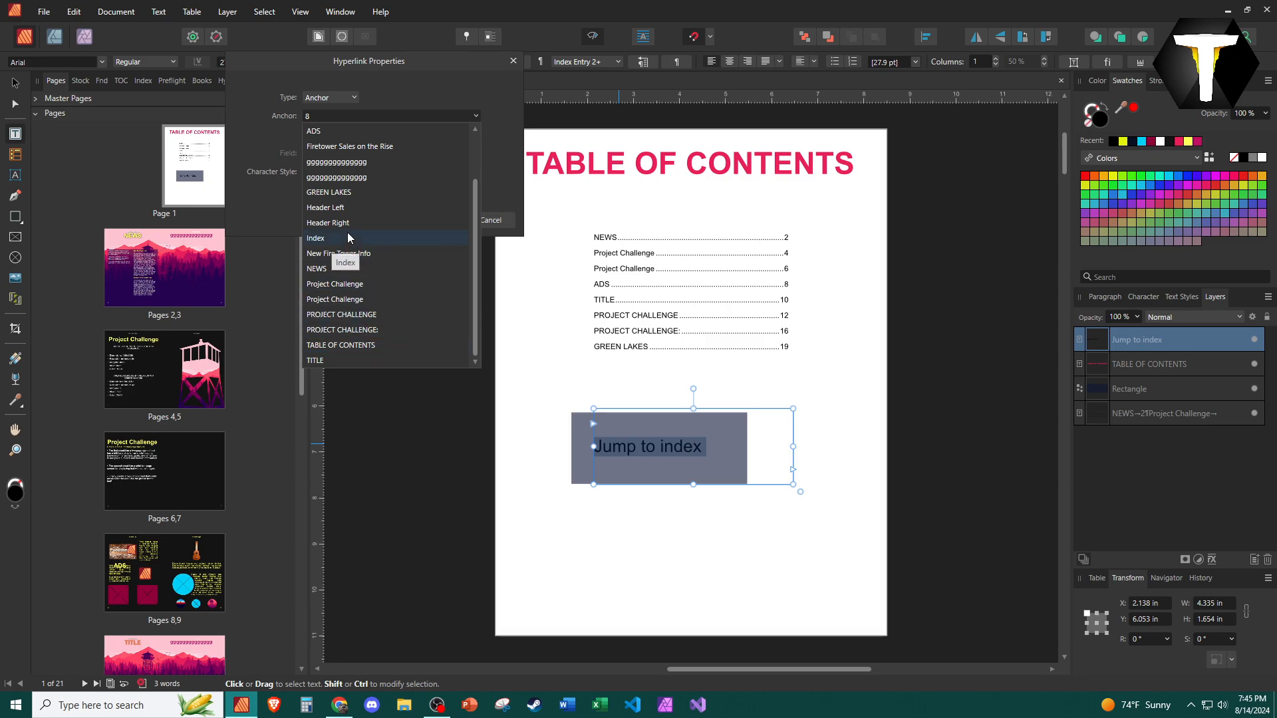
scroll(347, 232, "up", 2)
scroll(386, 277, "down", 2)
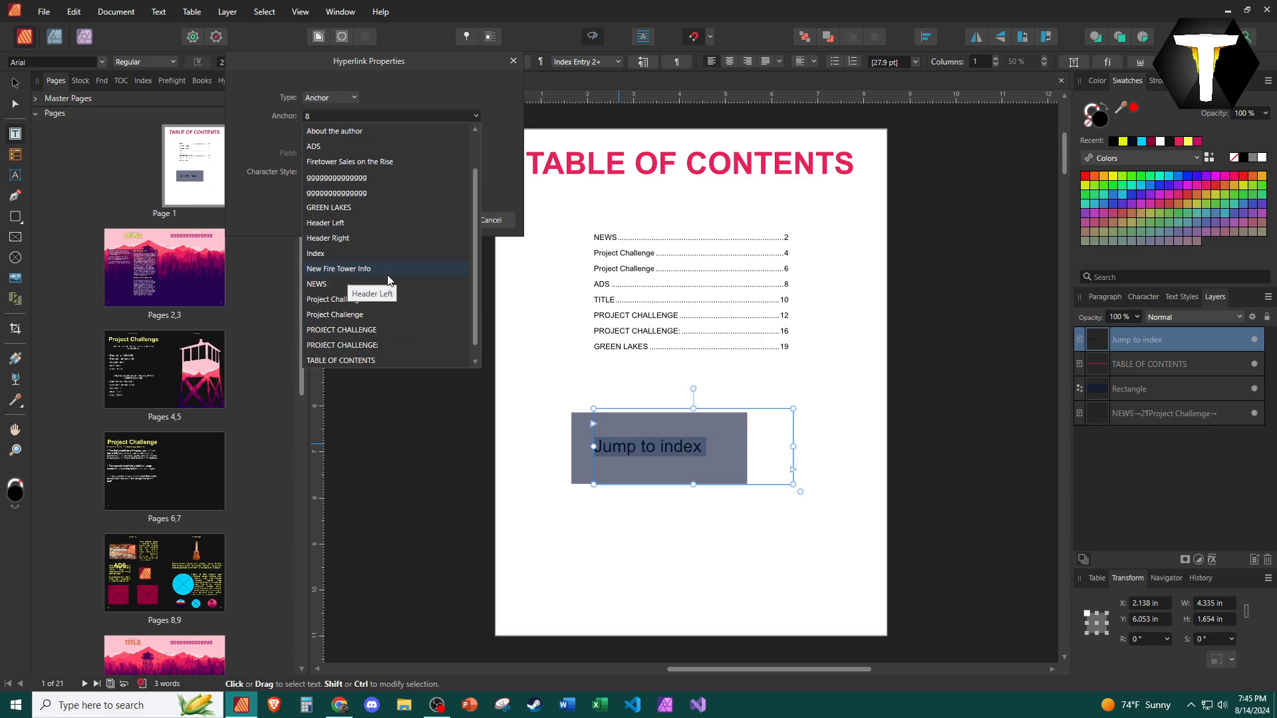
left_click(346, 239)
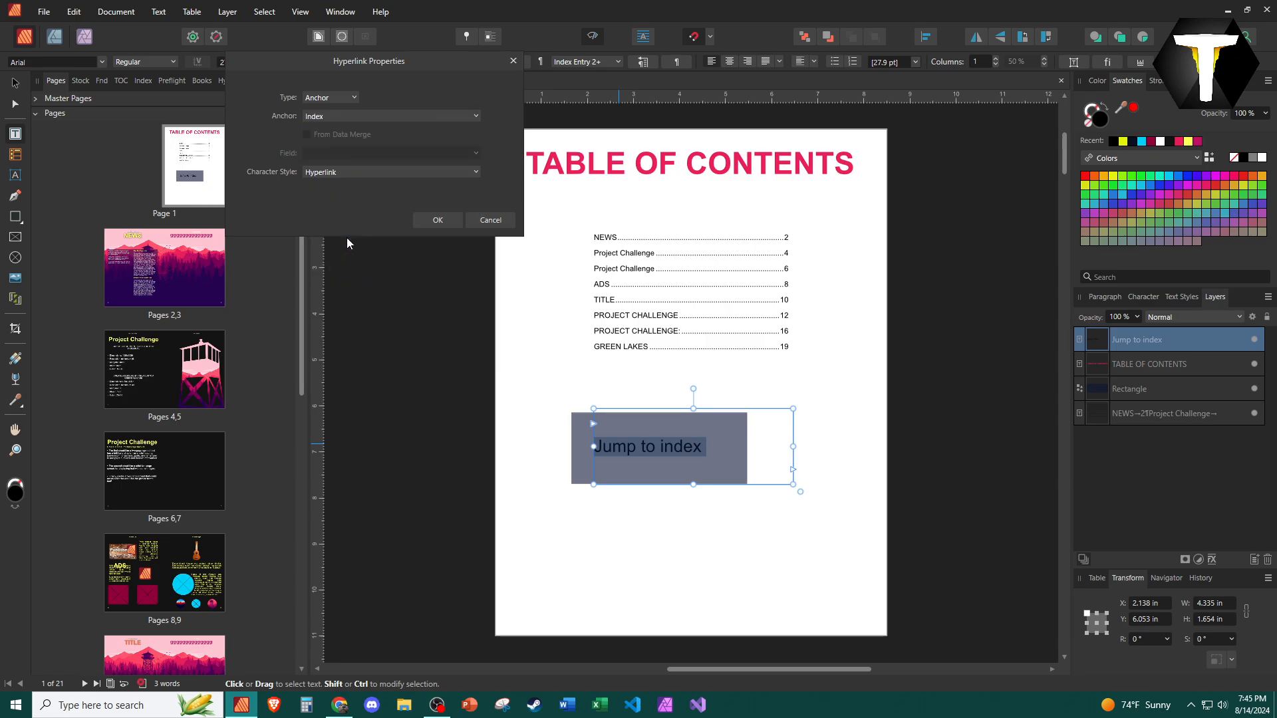
left_click(348, 170)
left_click(349, 171)
left_click(438, 220)
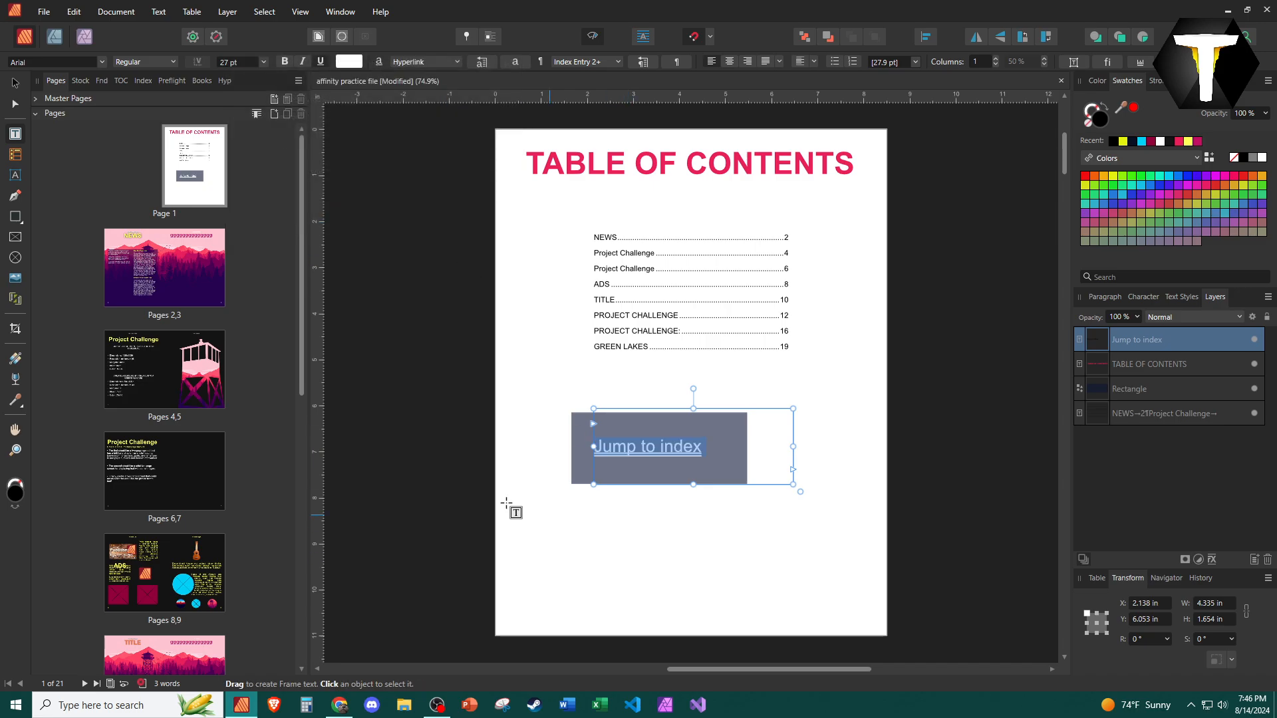
Test the "Jump to index" link by going to its hyperlink target and viewing the index spread.
left_click(433, 516)
scroll(754, 472, "up", 1)
scroll(753, 472, "up", 1)
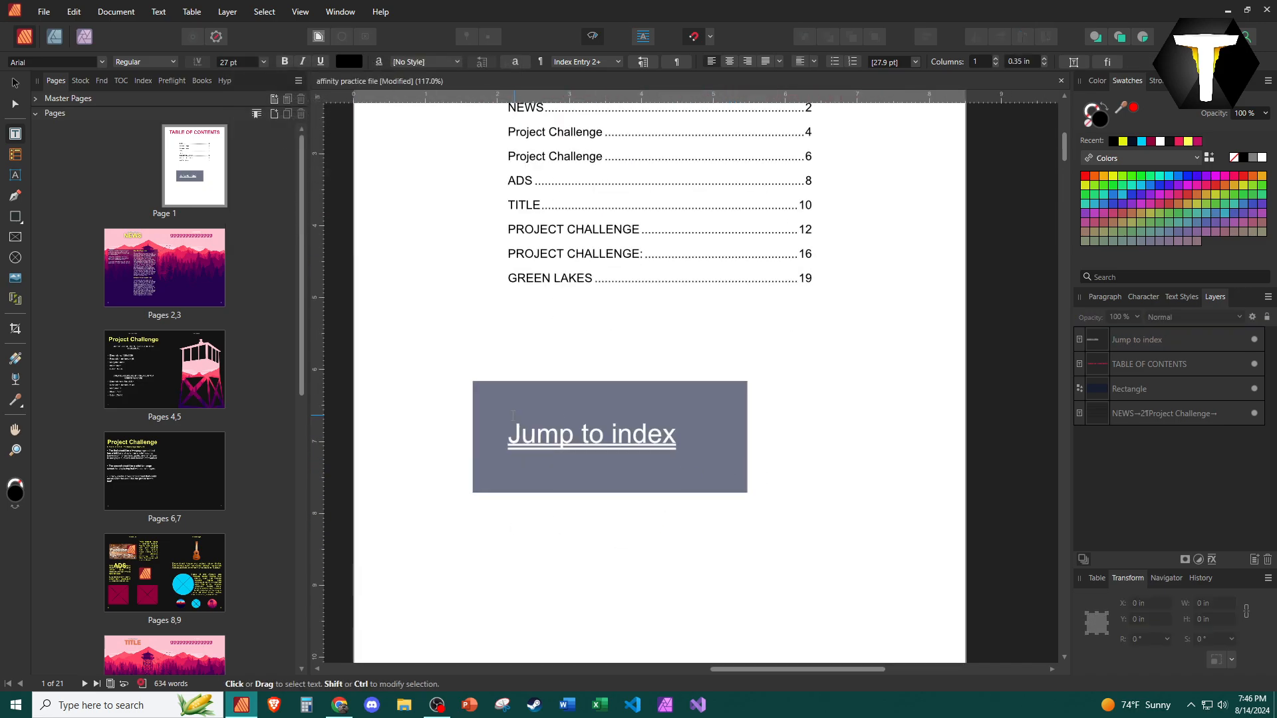
left_click(628, 433)
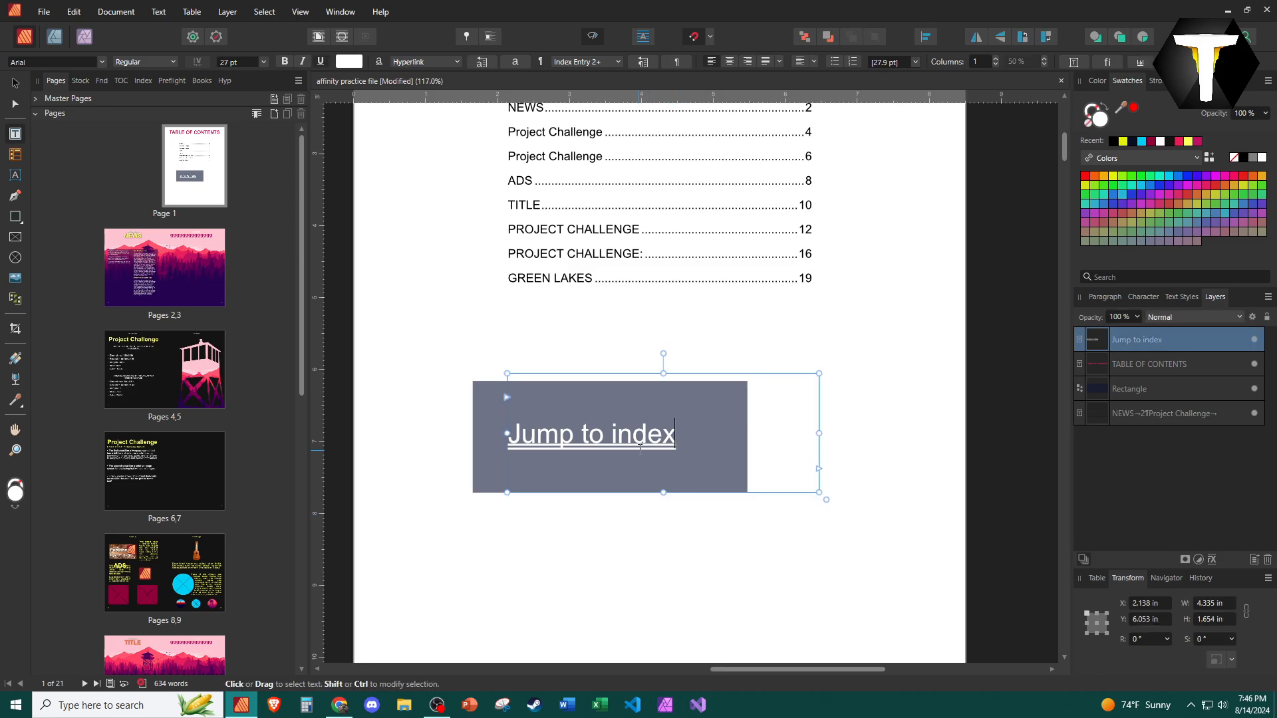
right_click(627, 433)
left_click(516, 626)
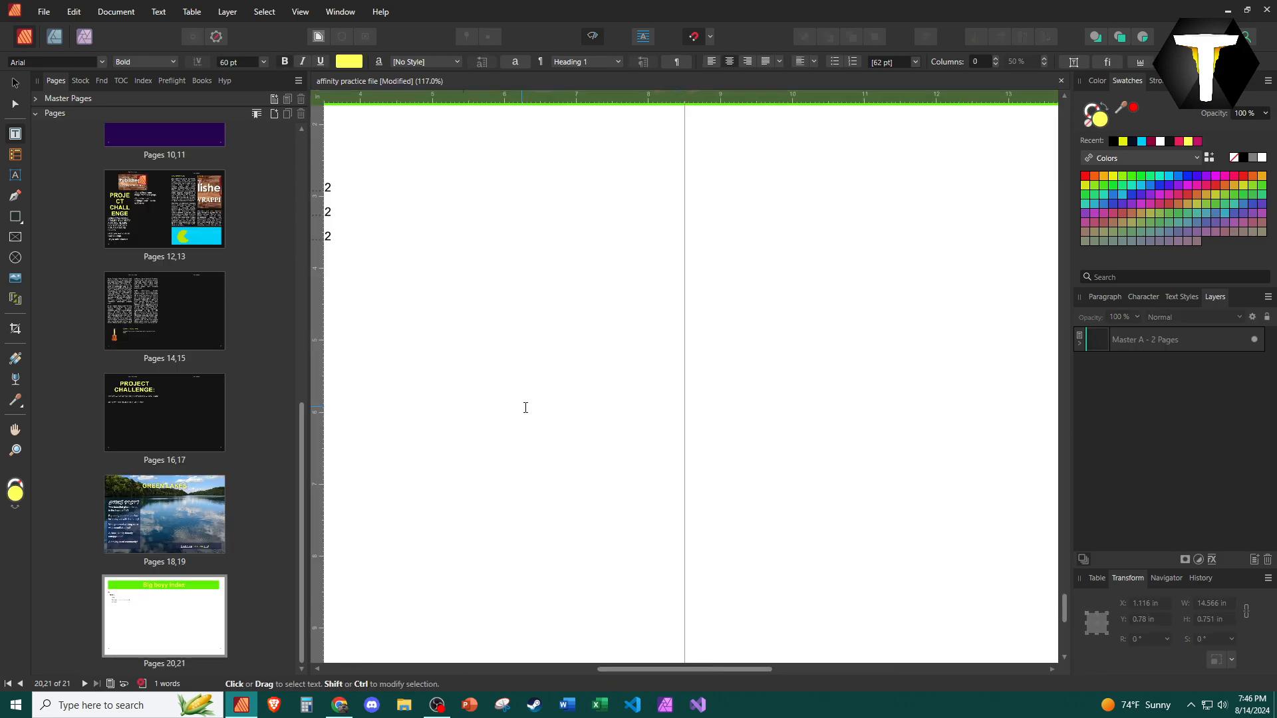
scroll(527, 398, "down", 2)
scroll(516, 381, "down", 1)
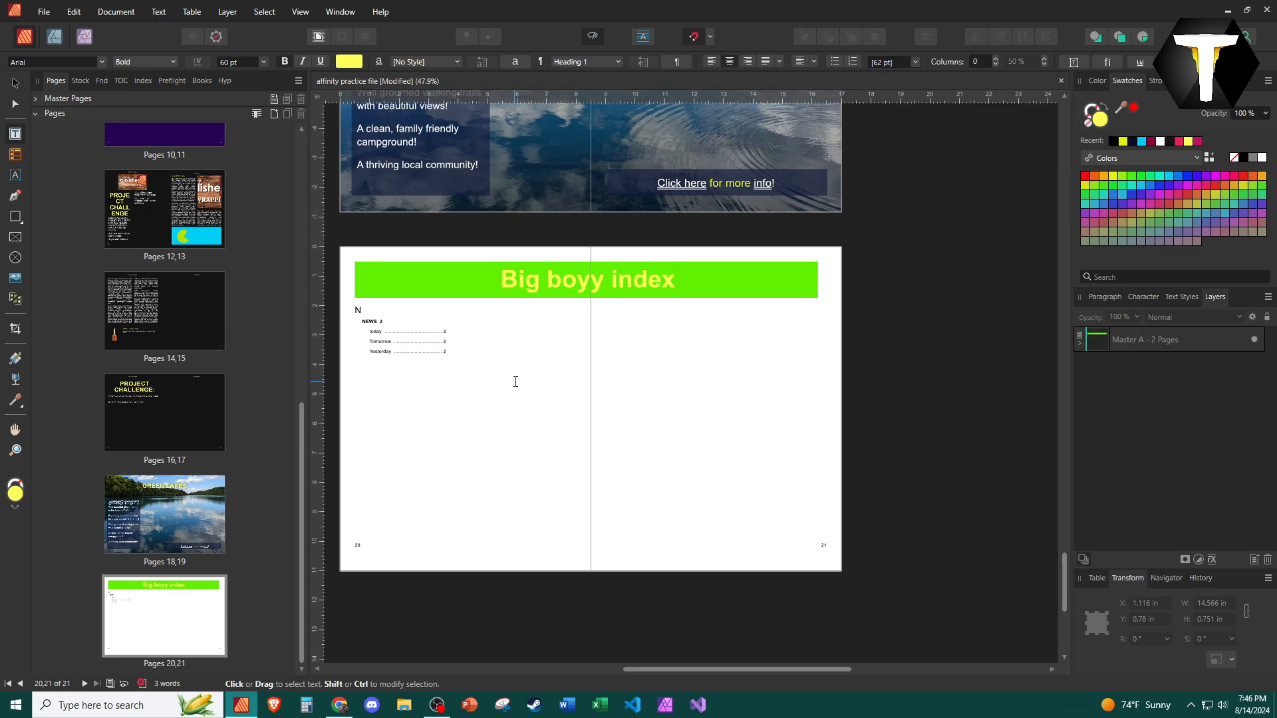
scroll(514, 381, "down", 2, "ctrl")
scroll(512, 380, "up", 6)
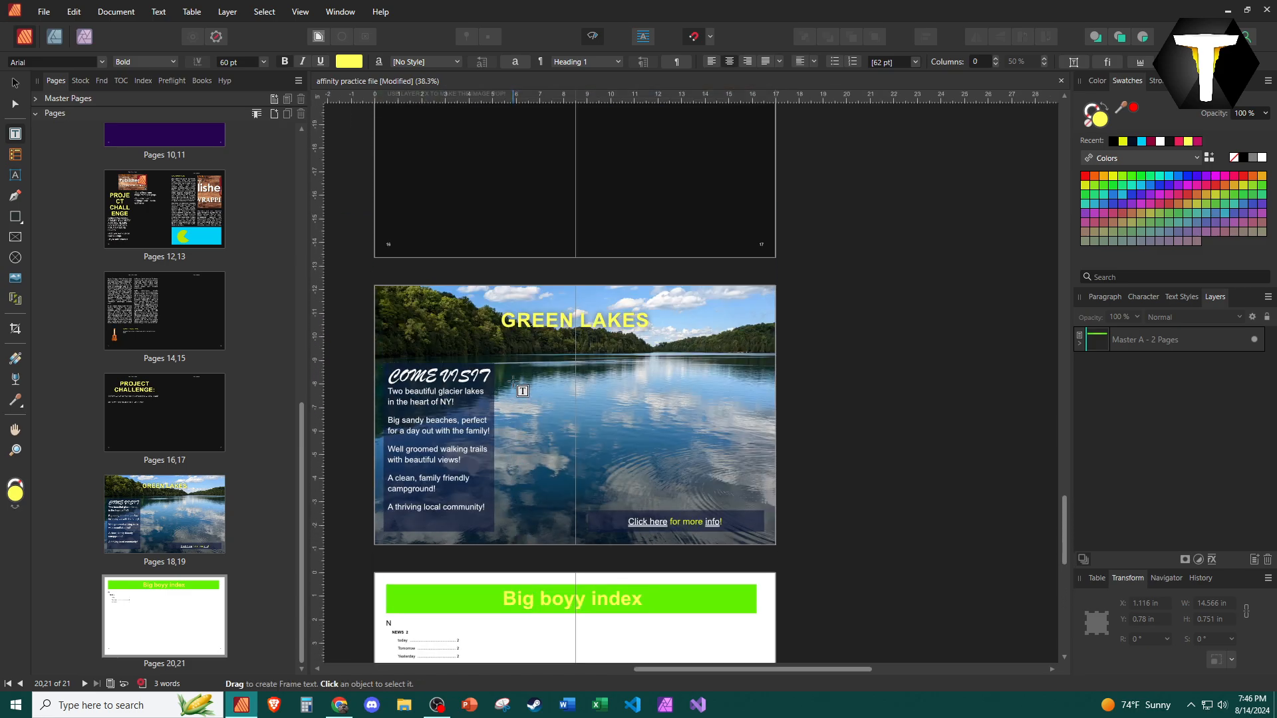
scroll(521, 401, "down", 9)
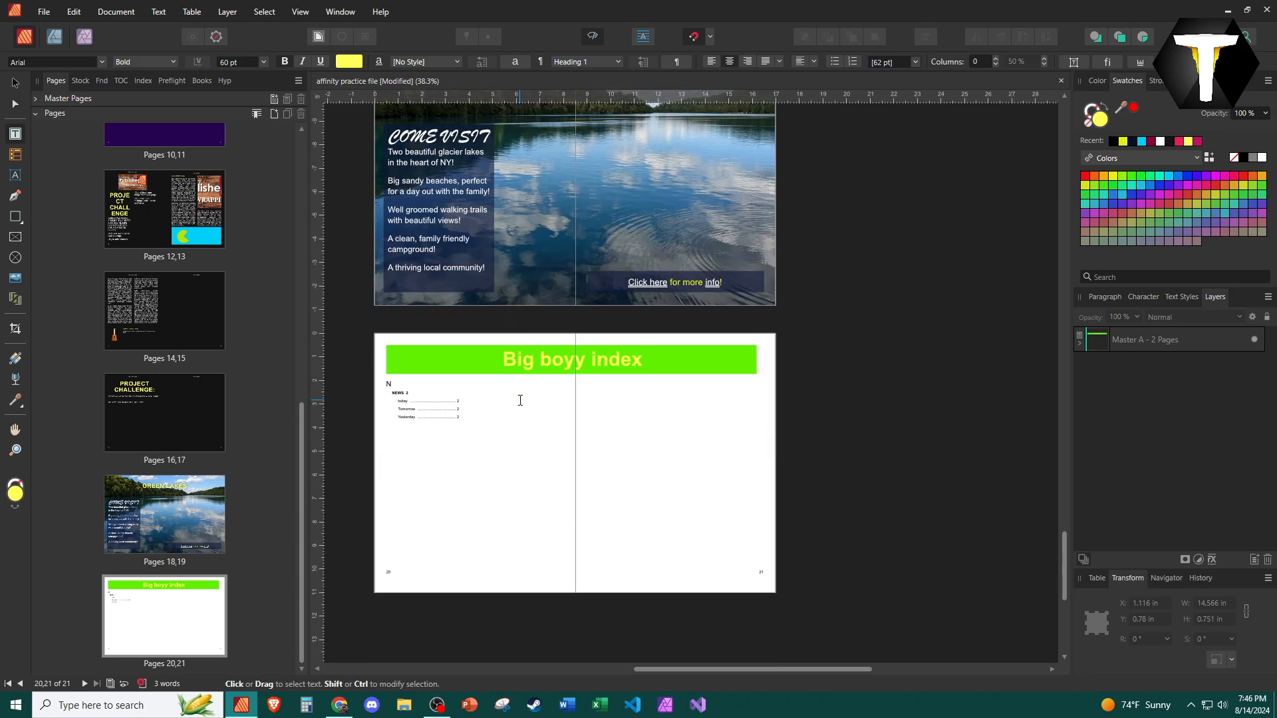
Return to page 1 and examine the "Jump to index" link over its rectangle.
scroll(185, 416, "up", 10)
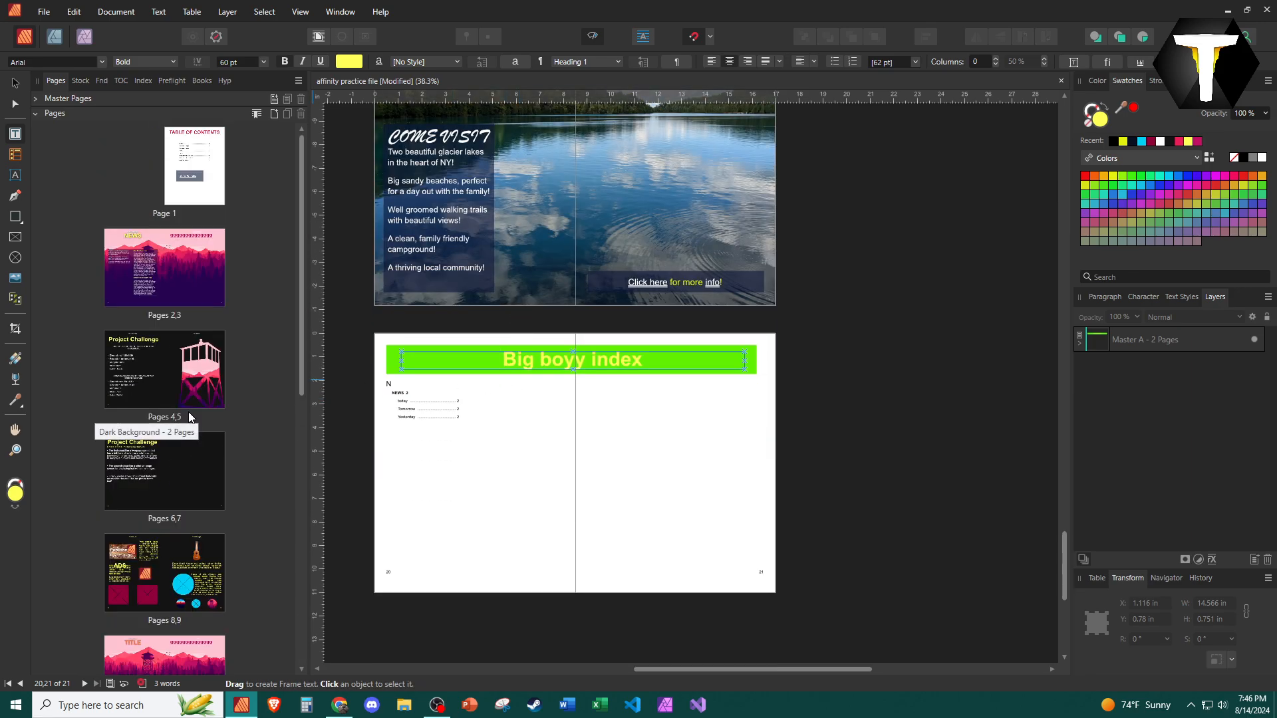
left_click(203, 172)
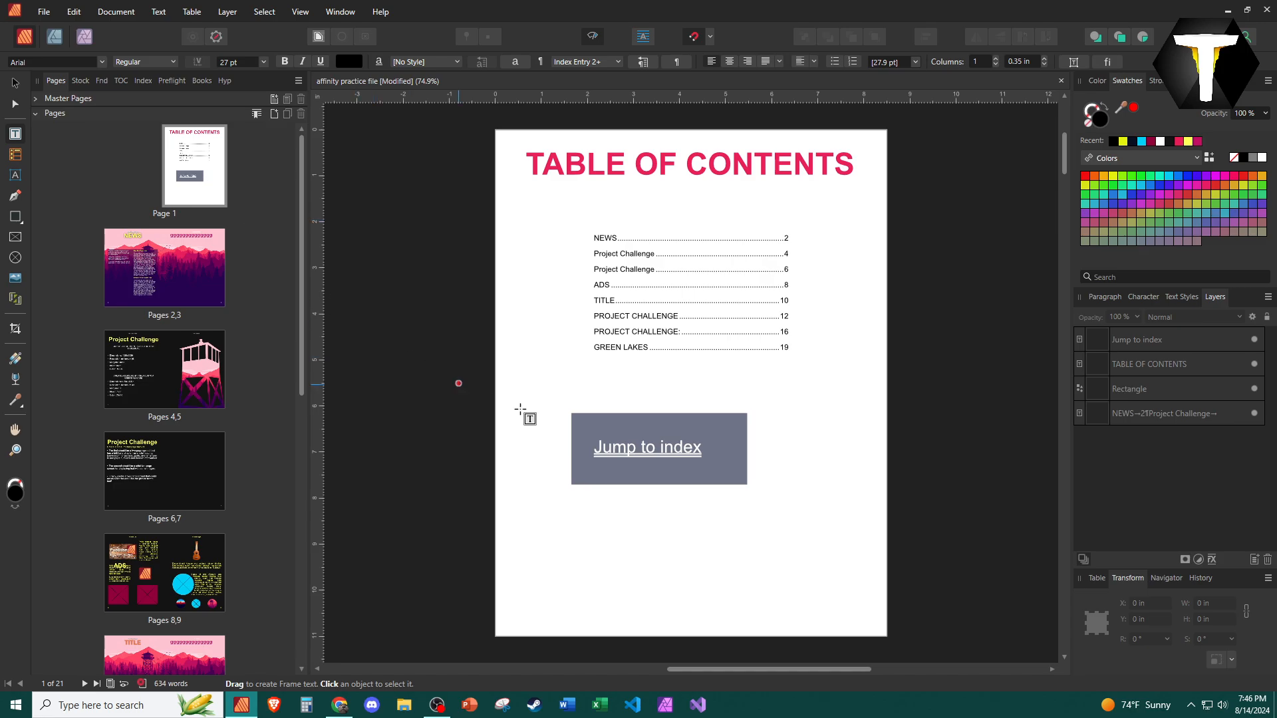
scroll(570, 471, "up", 4)
scroll(670, 457, "up", 1)
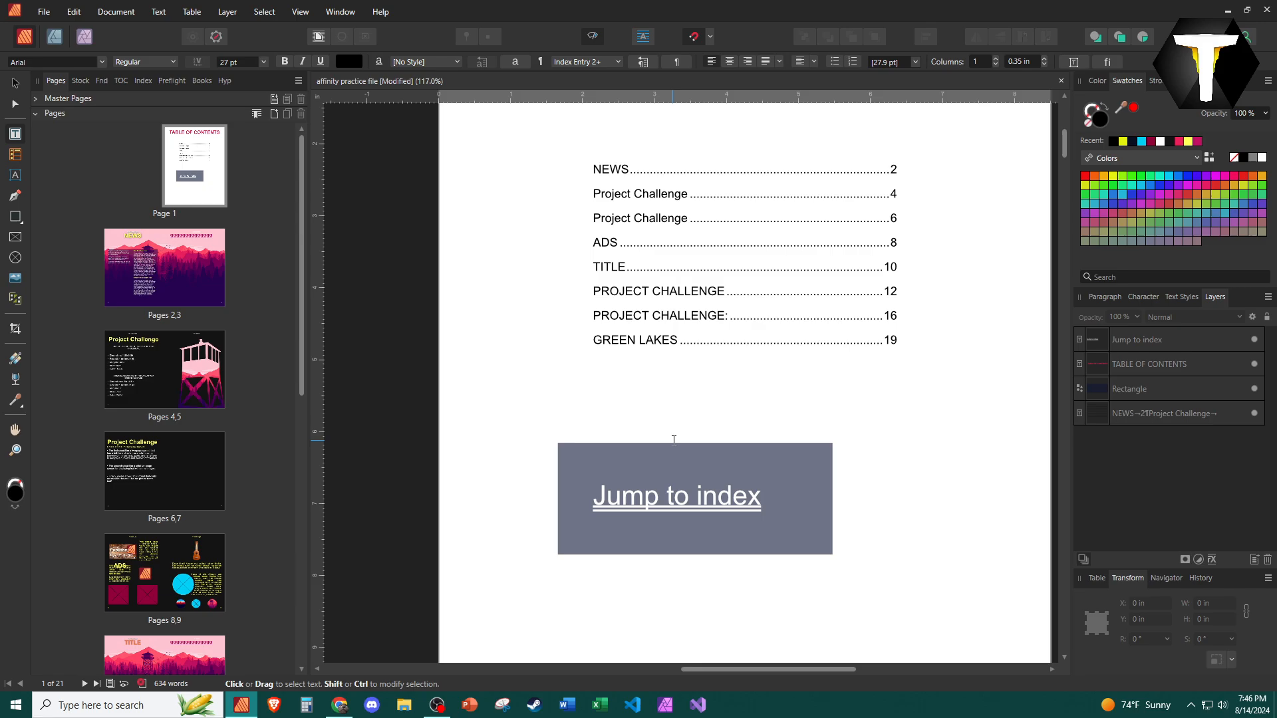
scroll(674, 440, "right", 1)
scroll(674, 439, "down", 2)
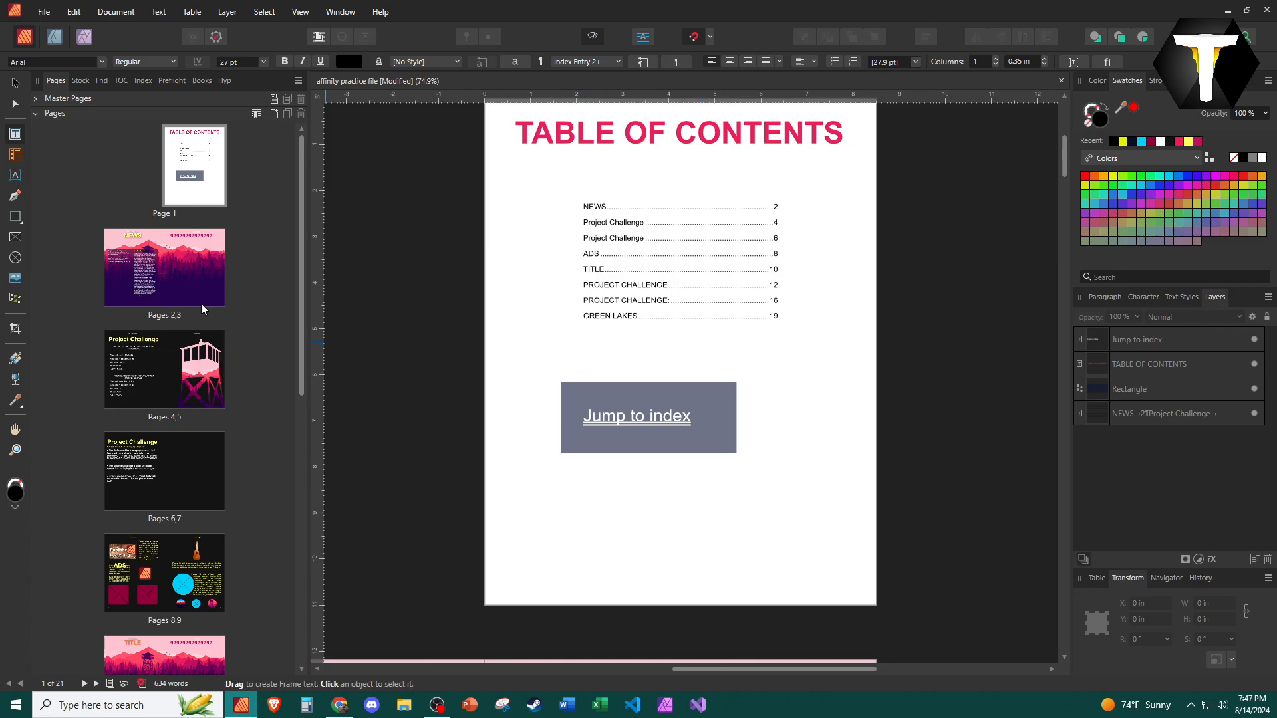
Open the Dark Background 2 master page used by pages 2,3 for editing.
left_click(168, 269)
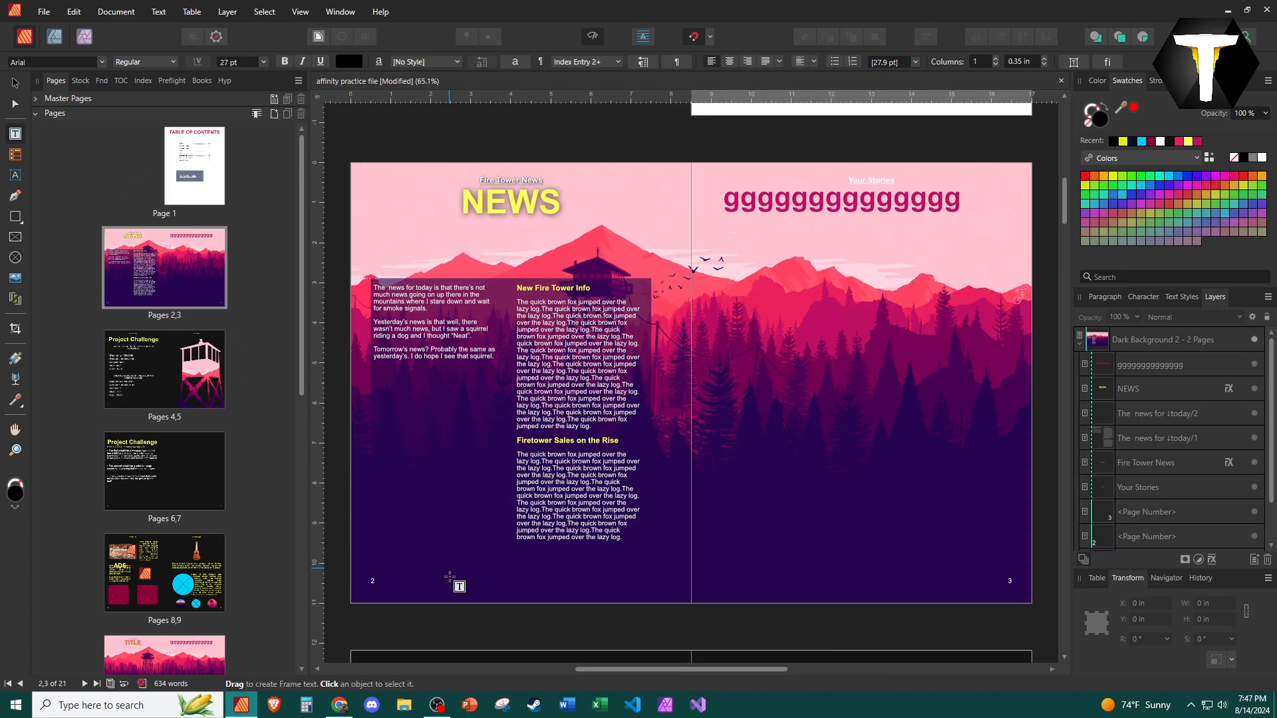
left_click(36, 98)
scroll(124, 201, "up", 5)
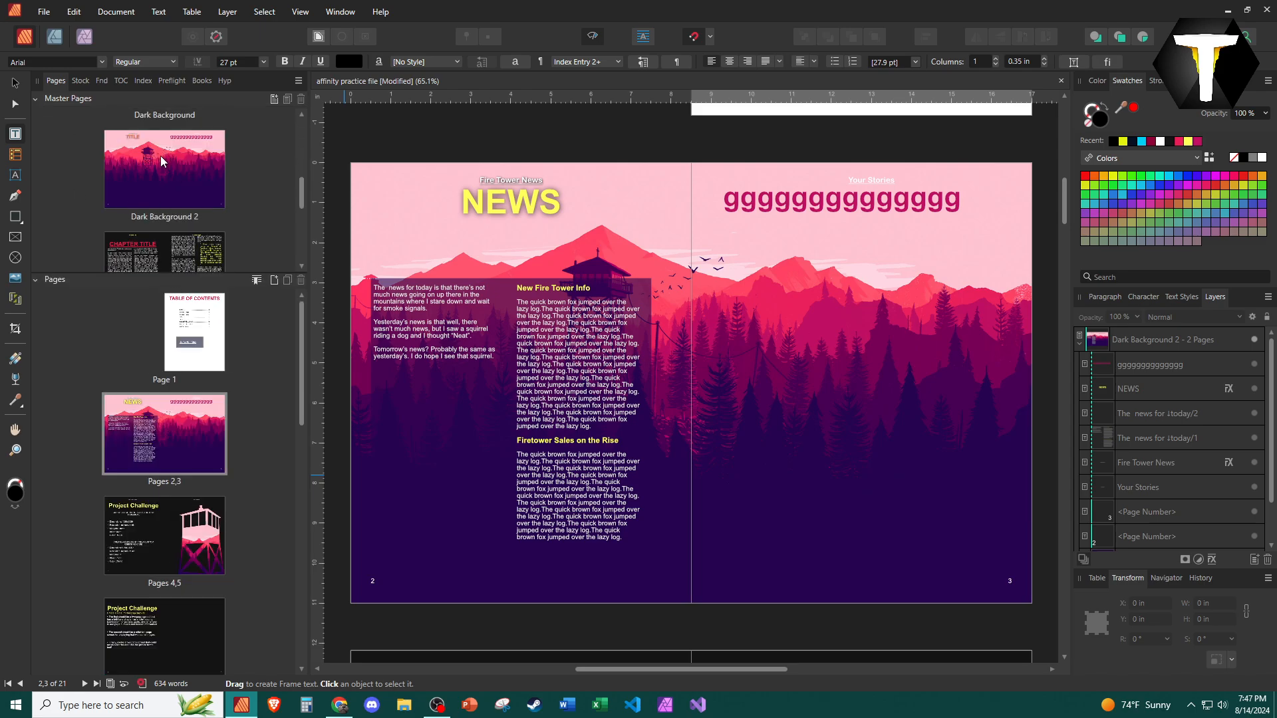
double_click(159, 157)
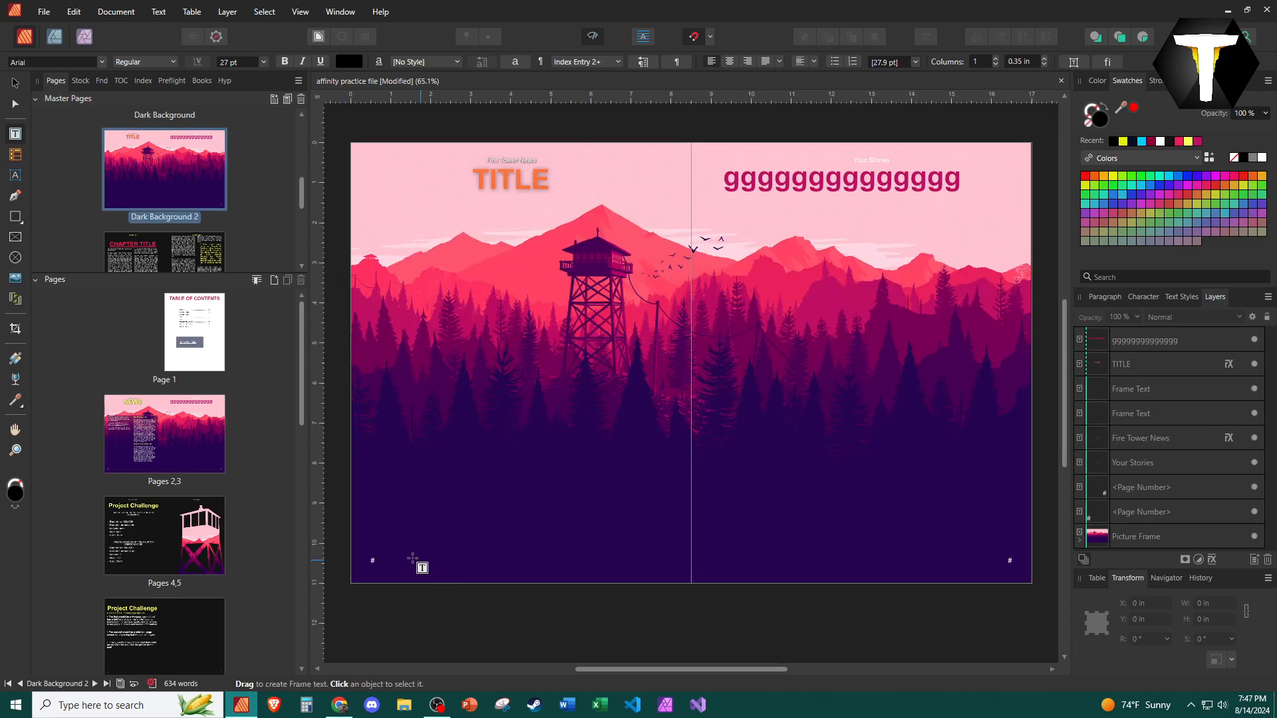
Draw a text frame about 5.73 by 0.58 in beside the master's left page number and enter "HOME | INDEX", centred.
left_click(376, 557)
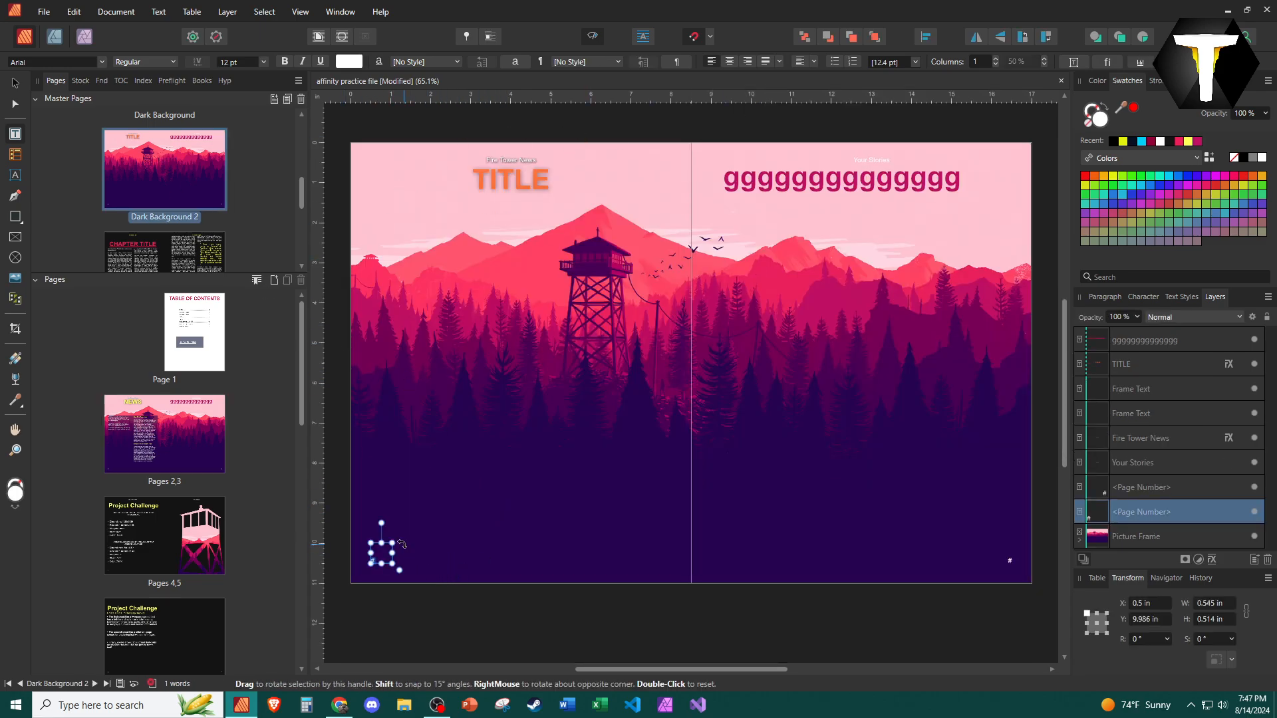
left_click_drag(405, 544, 635, 566)
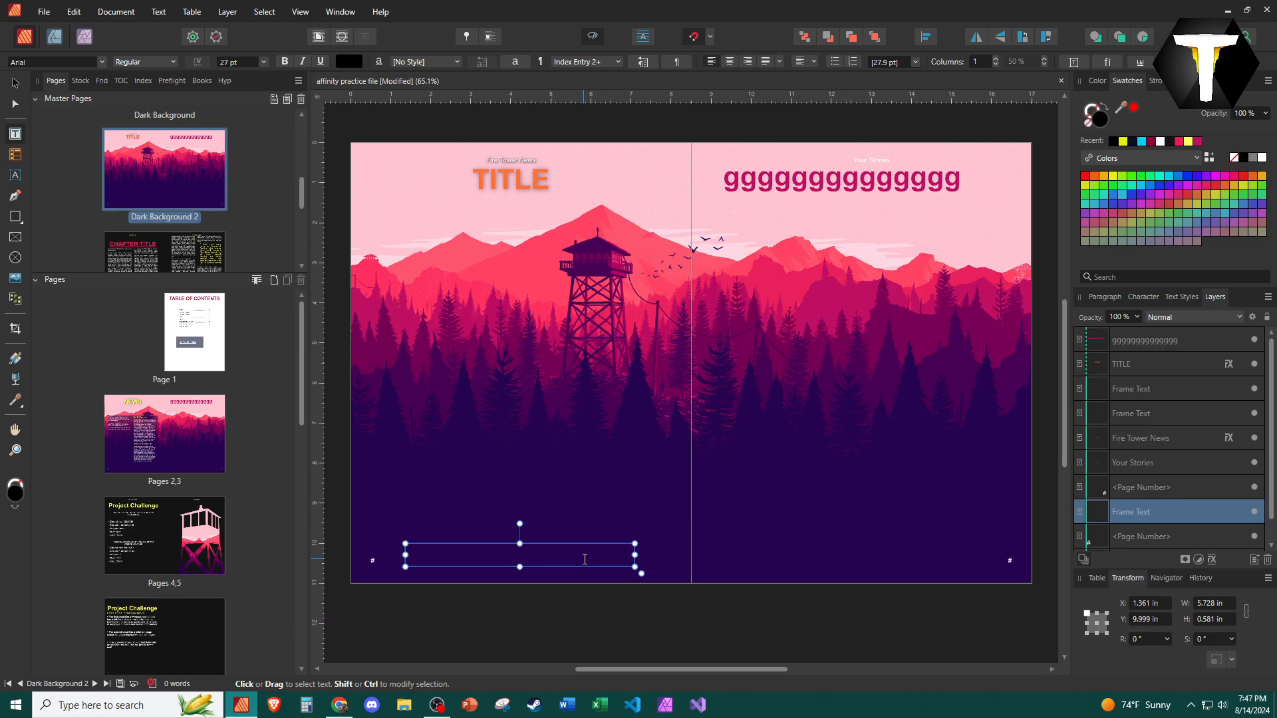
left_click(584, 560)
type("HOME |")
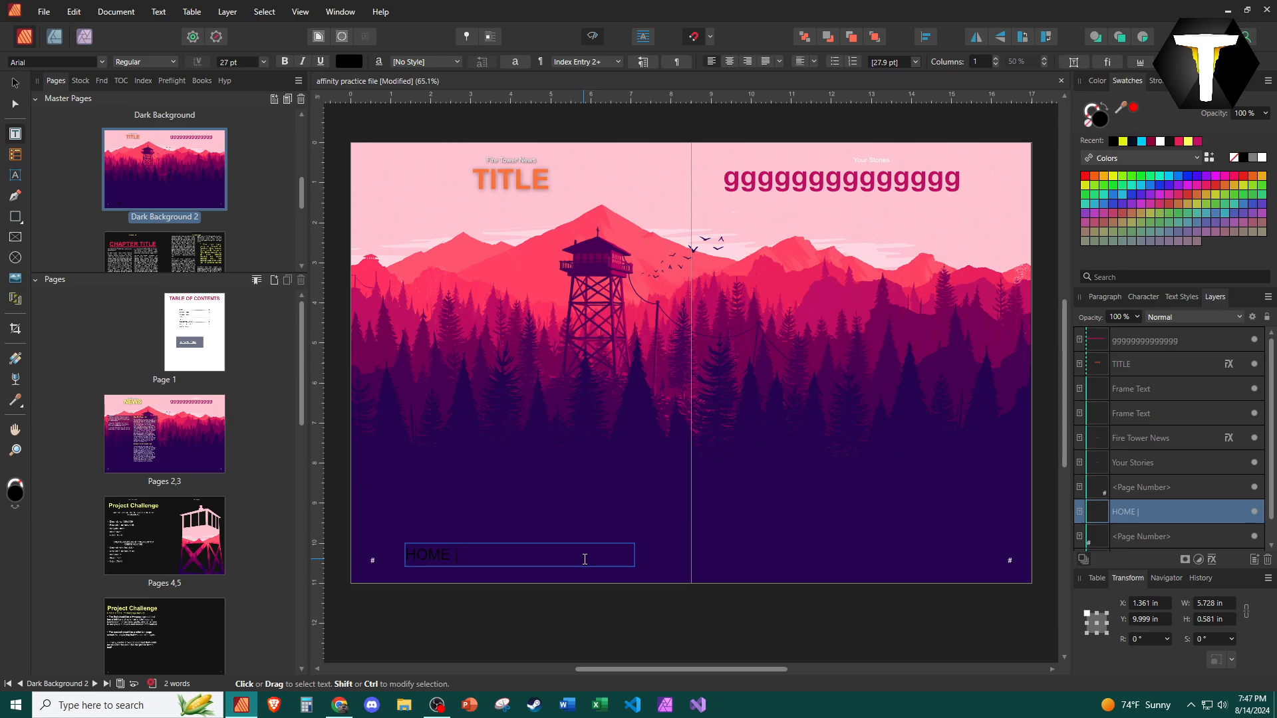
type(" INDEX")
key("Escape")
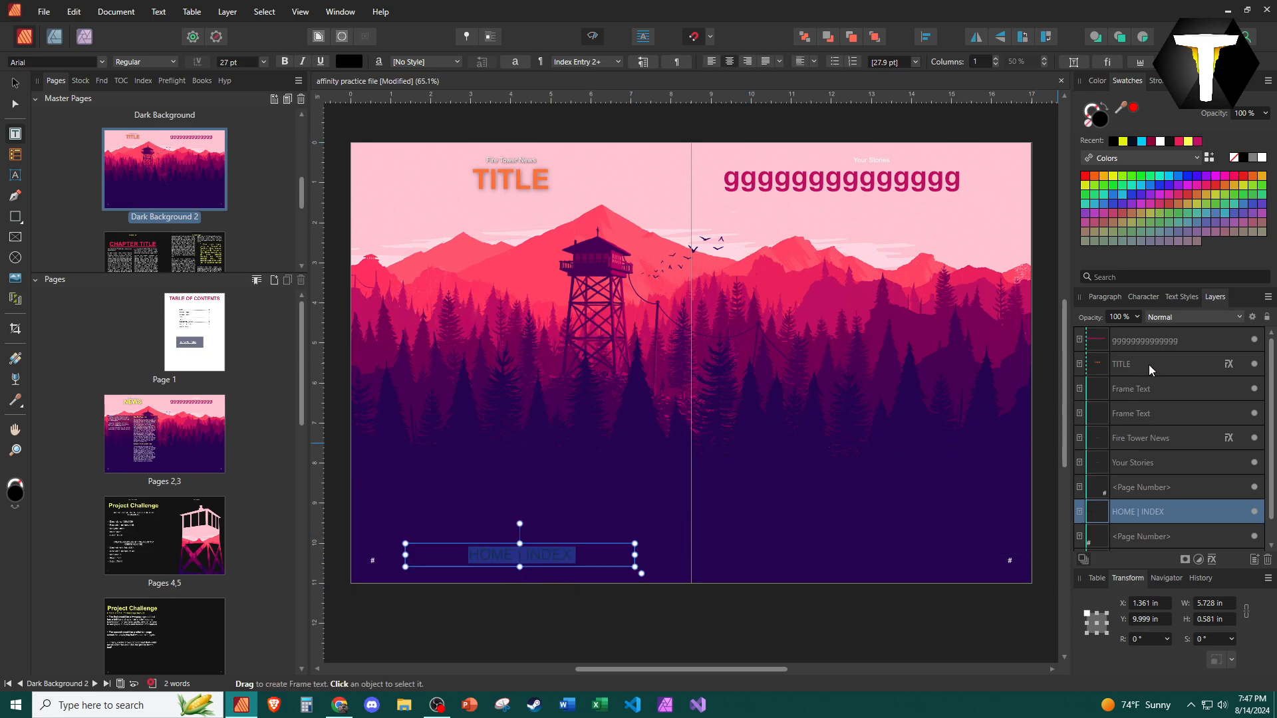
left_click(1190, 303)
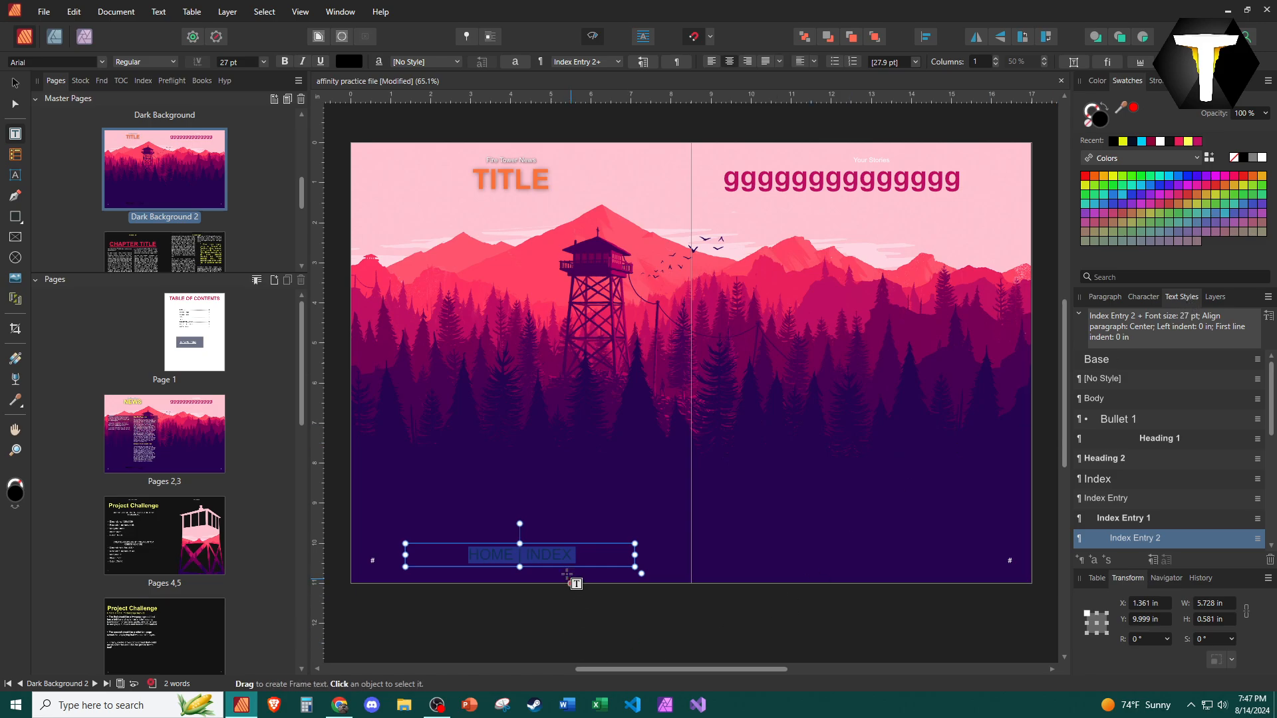
Hyperlink the word "HOME" to the TABLE OF CONTENTS anchor, using the Hyperlink character style.
double_click(479, 557)
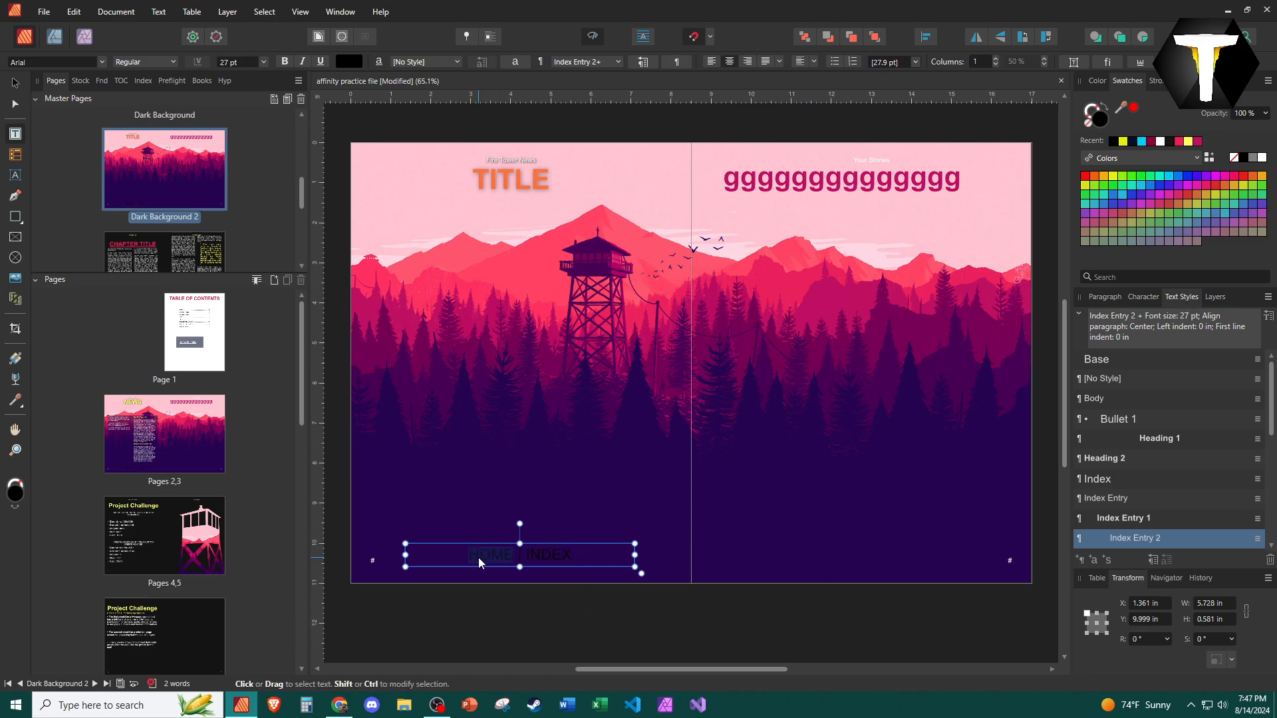
right_click(478, 558)
left_click(401, 517)
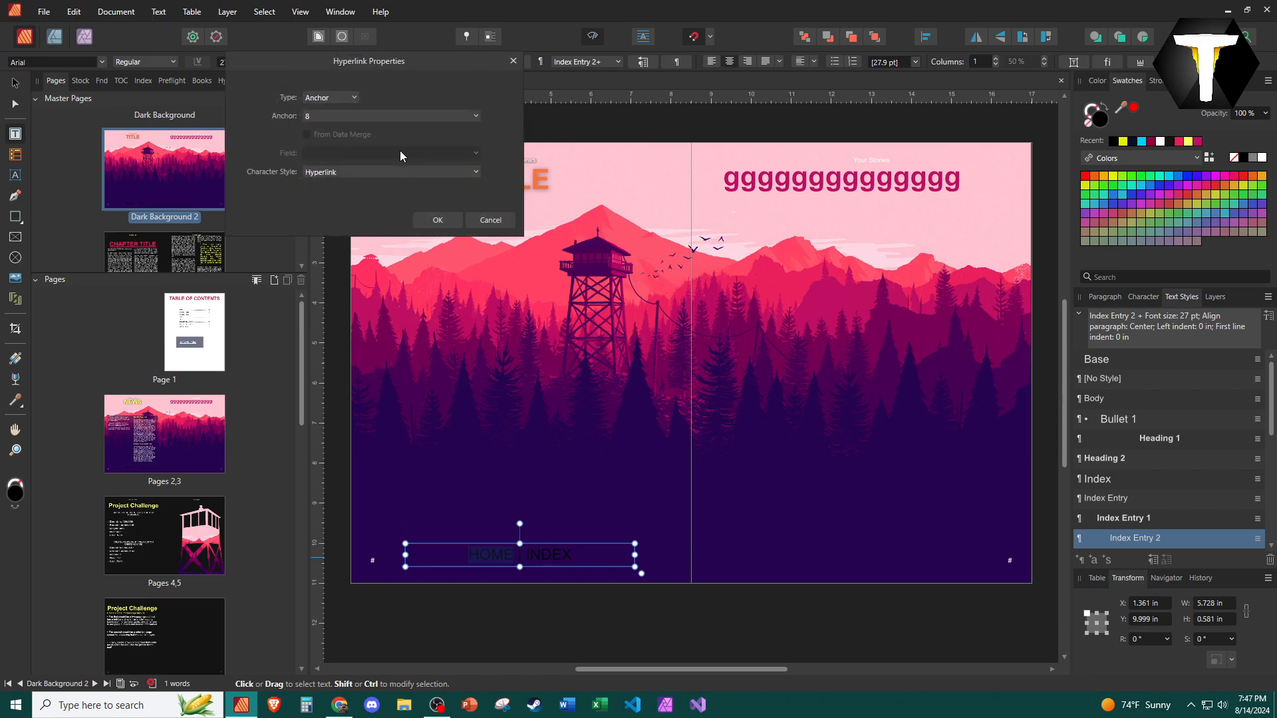
left_click(376, 116)
left_click(339, 96)
left_click(339, 97)
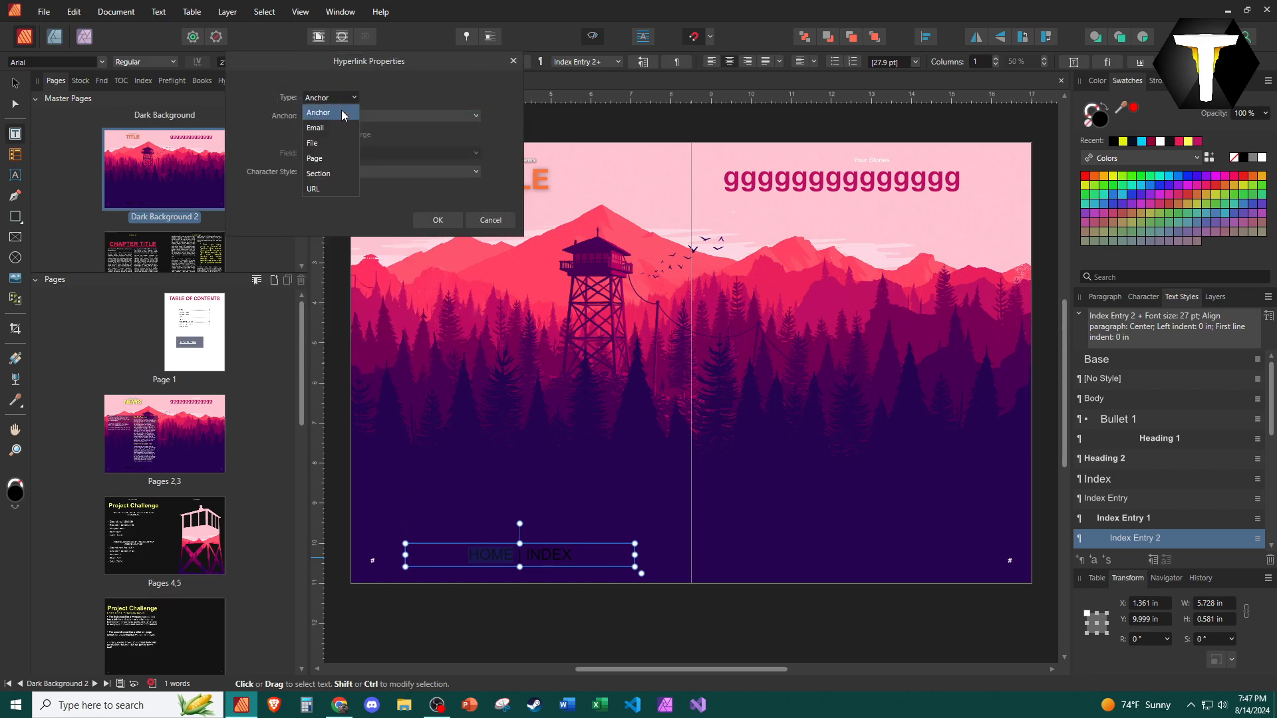
left_click(333, 113)
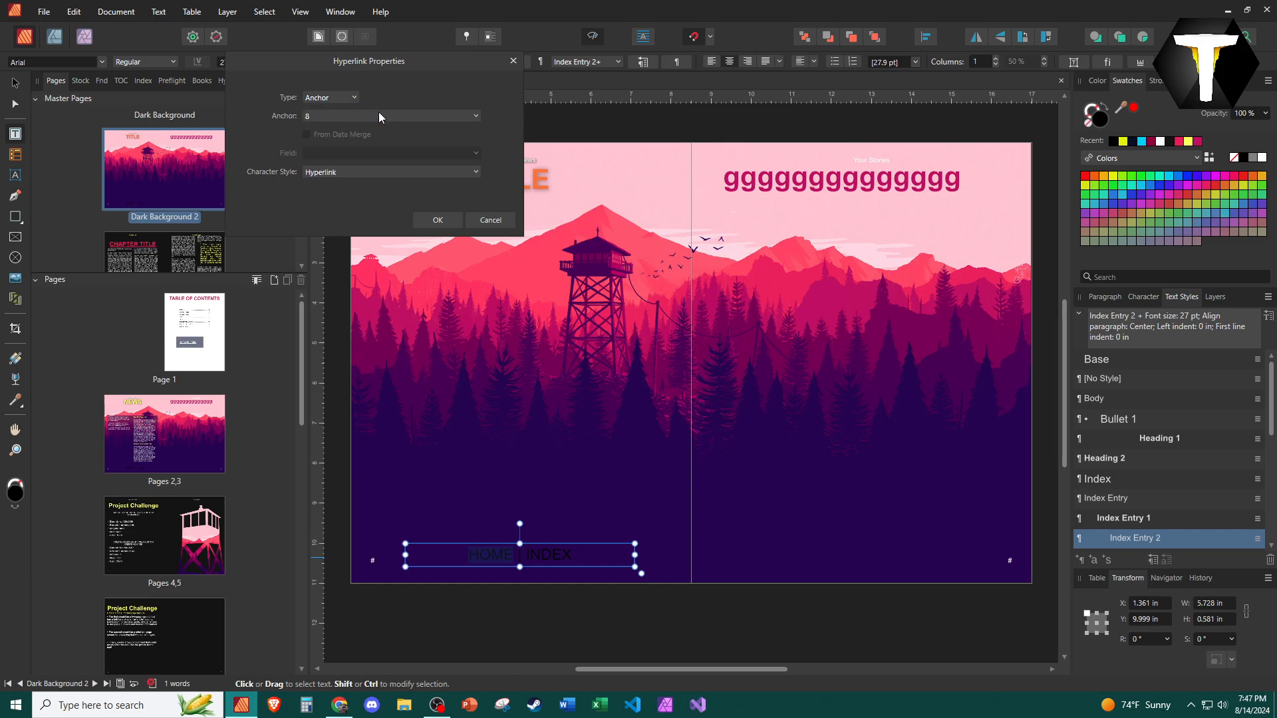
left_click(378, 115)
scroll(383, 293, "down", 2)
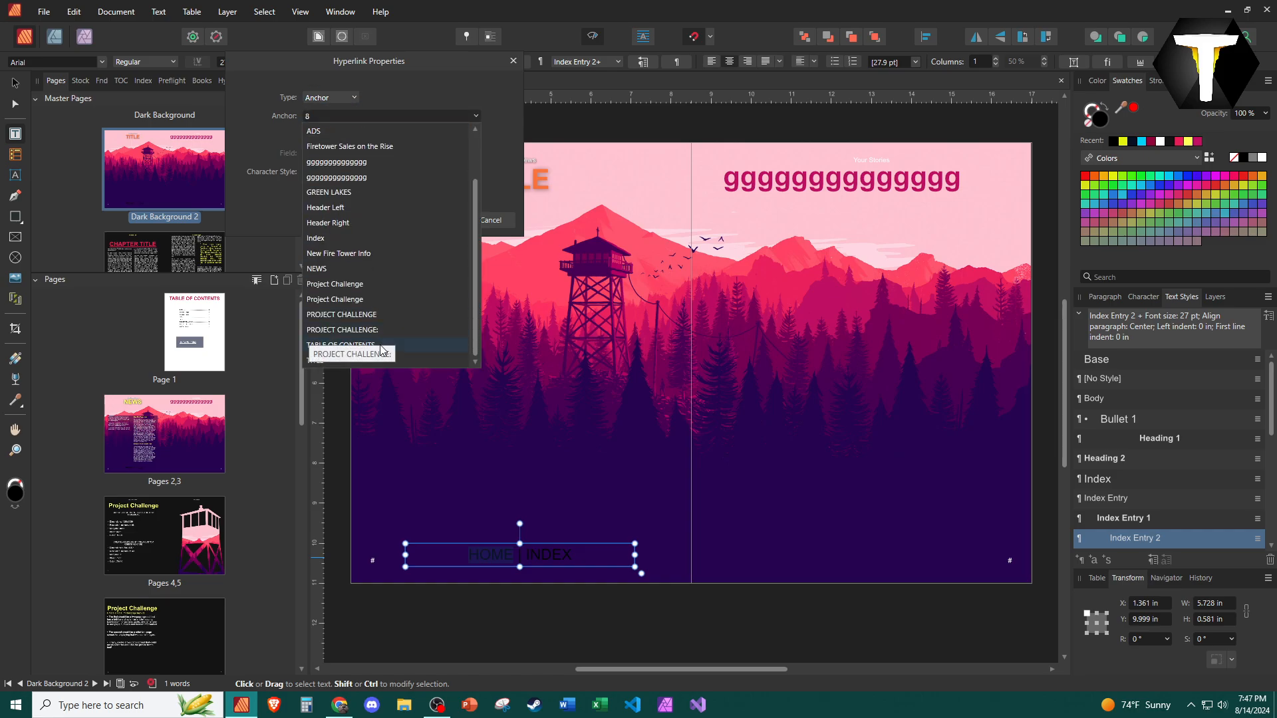
left_click(381, 352)
left_click(441, 222)
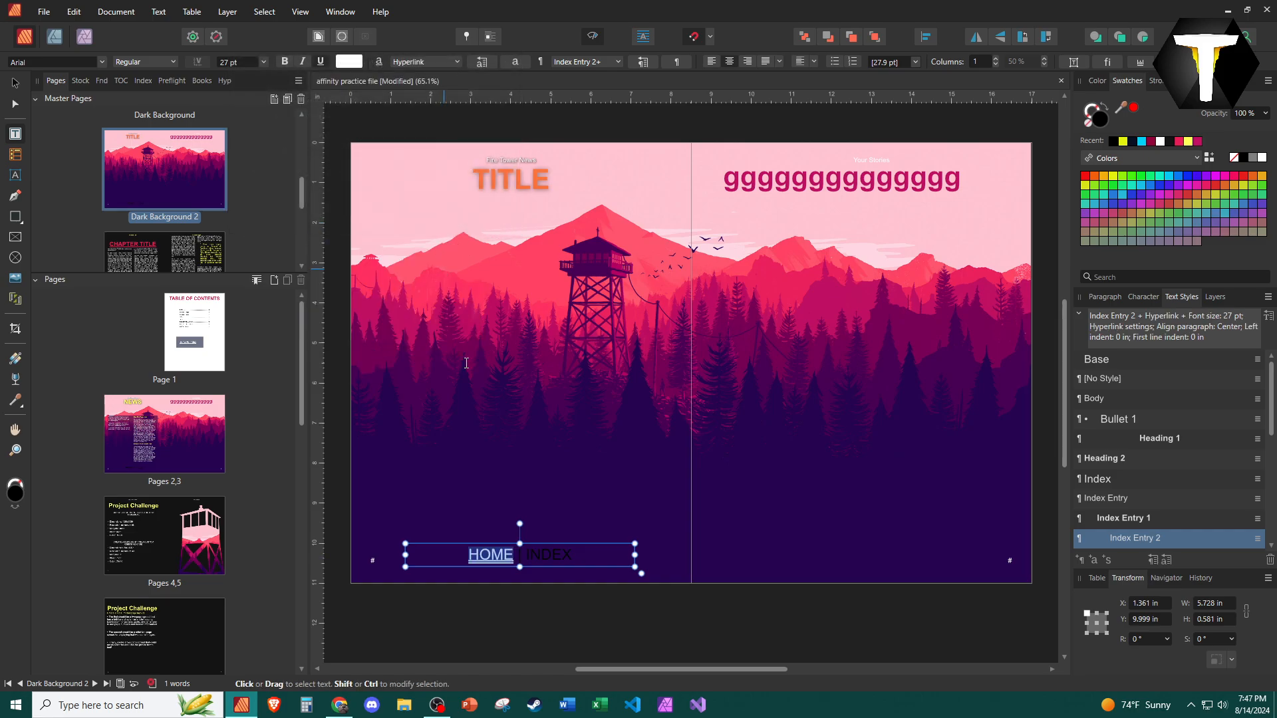
Hyperlink the word "INDEX" in the same frame to the Index anchor, using the Hyperlink character style.
double_click(546, 555)
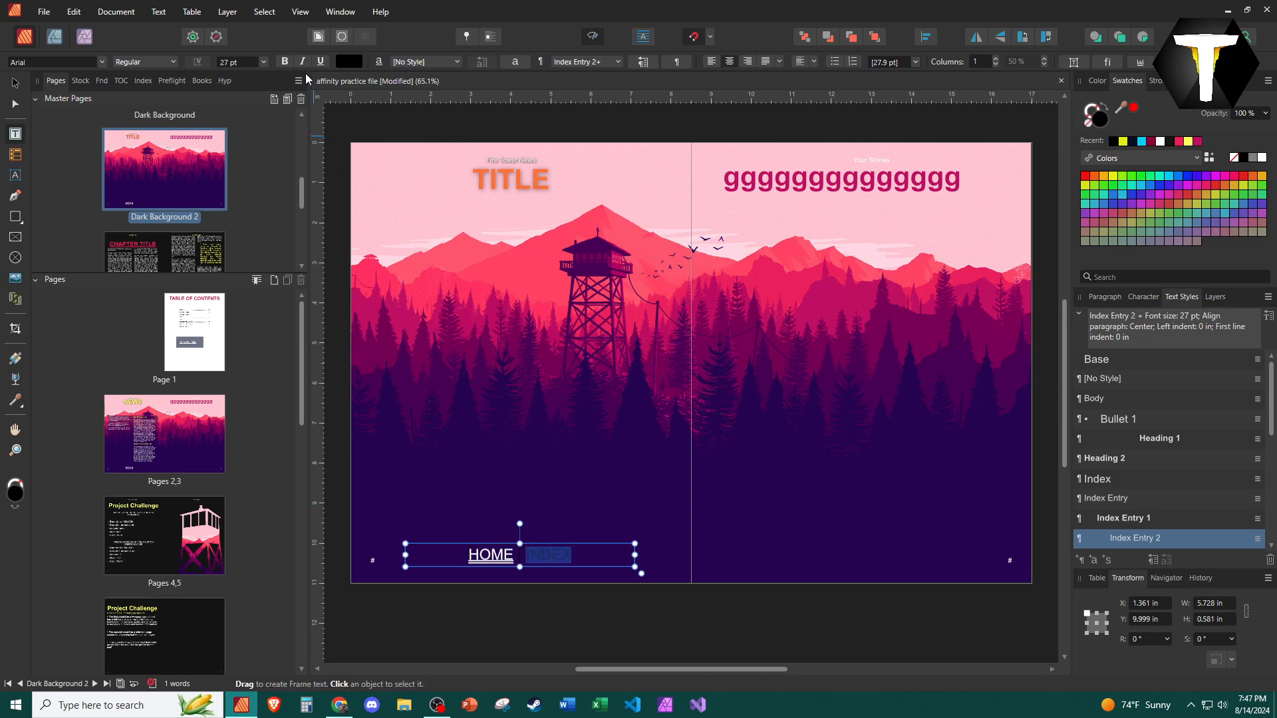
right_click(547, 561)
left_click(478, 517)
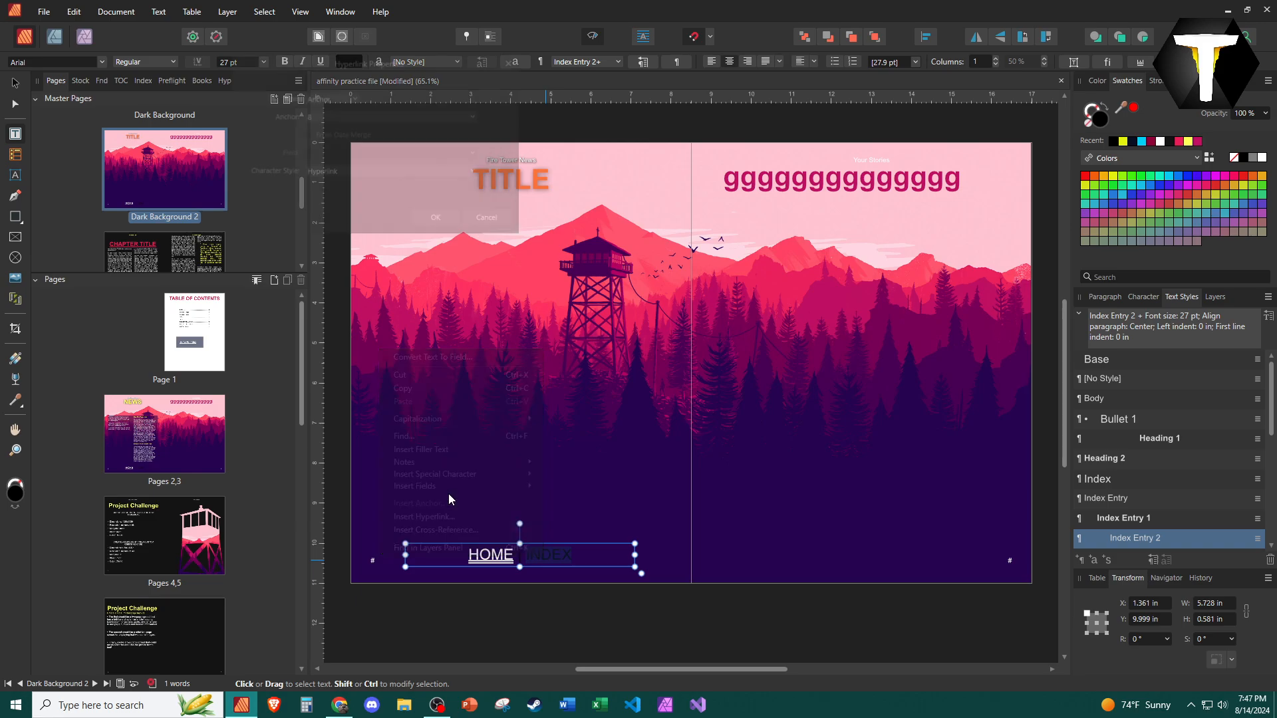
left_click(364, 119)
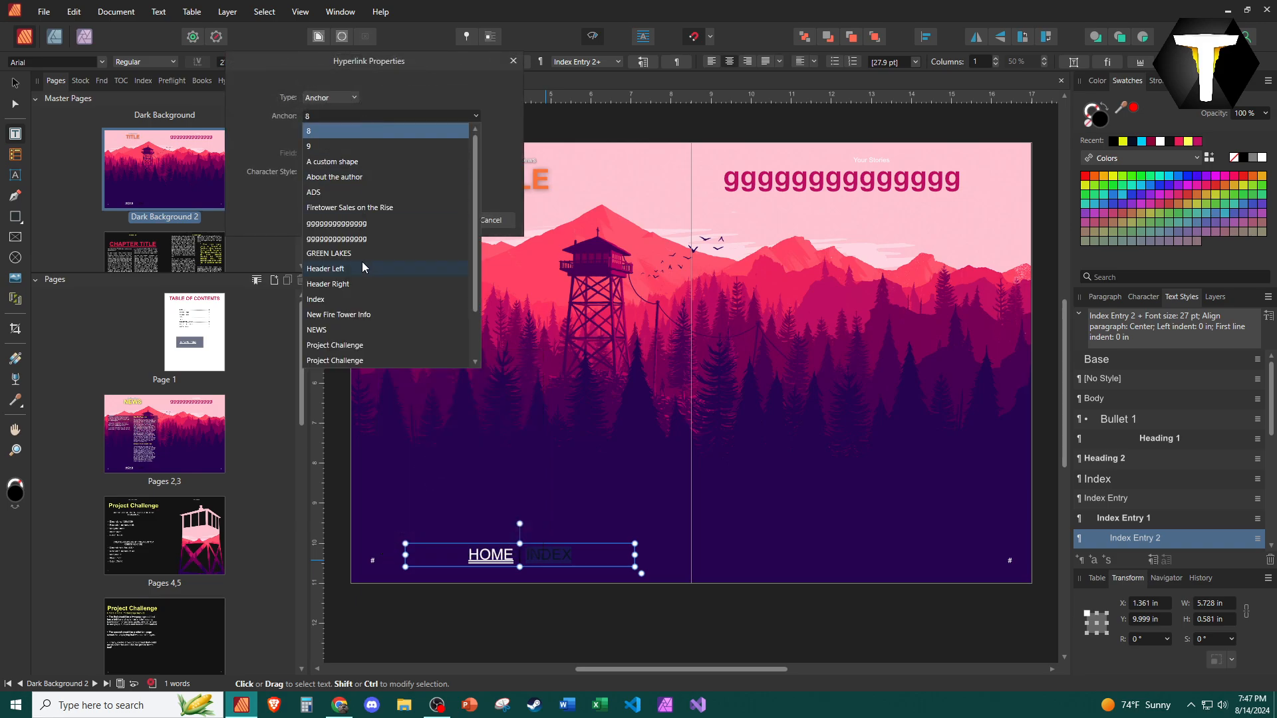
left_click(354, 302)
left_click(438, 220)
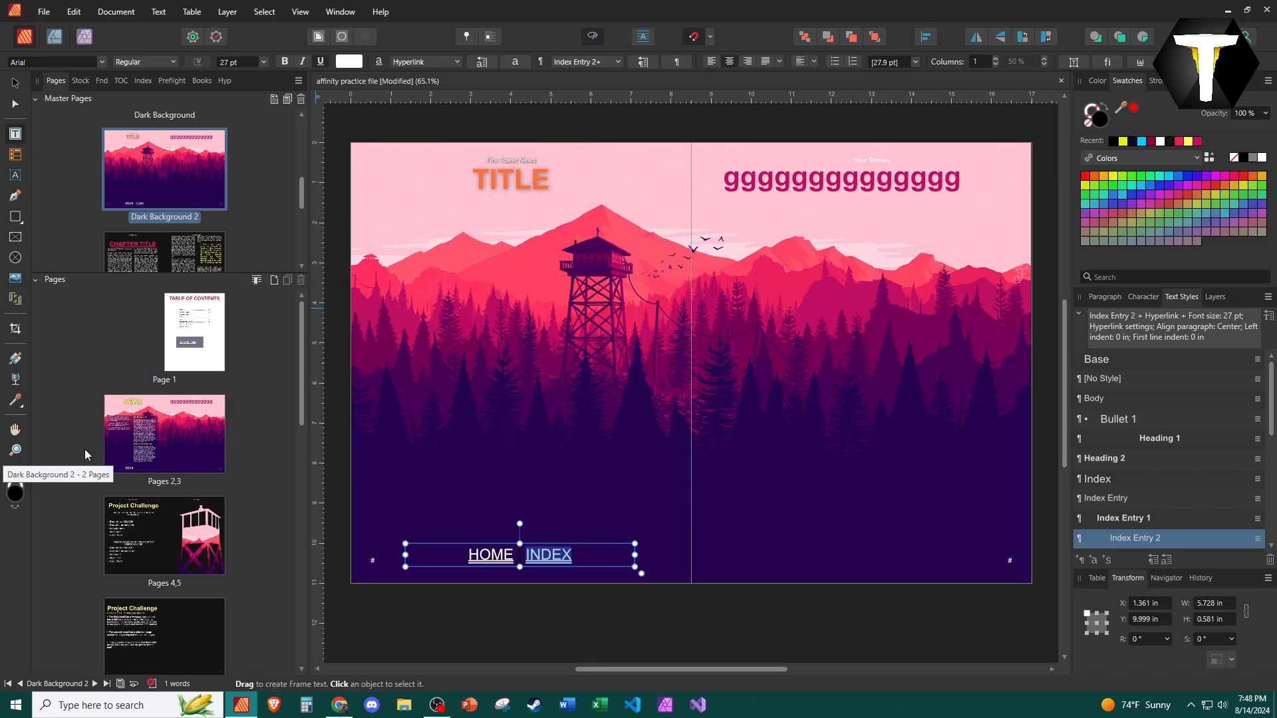
Colour the divider between "HOME" and "INDEX" yellow.
left_click(536, 566)
left_click(537, 566)
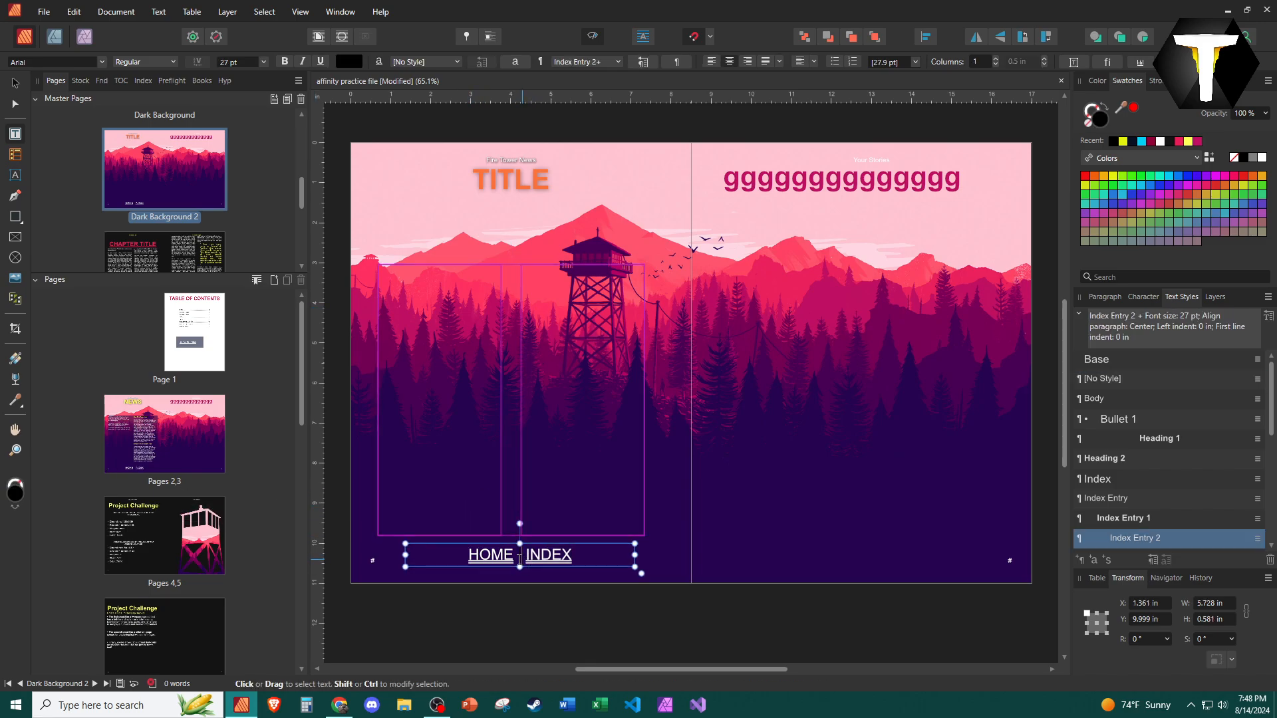
left_click(1123, 141)
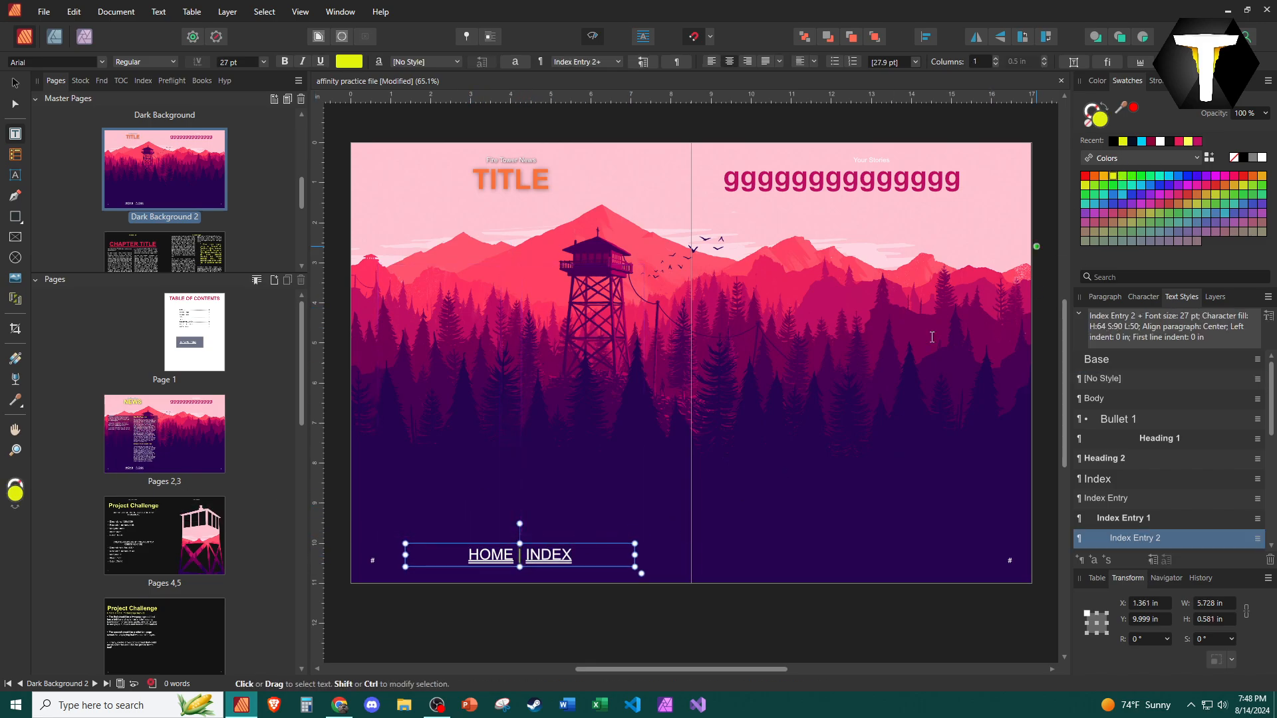
left_click(661, 453)
Open pages 2,3 and test the "HOME" link by going to its hyperlink target.
double_click(150, 441)
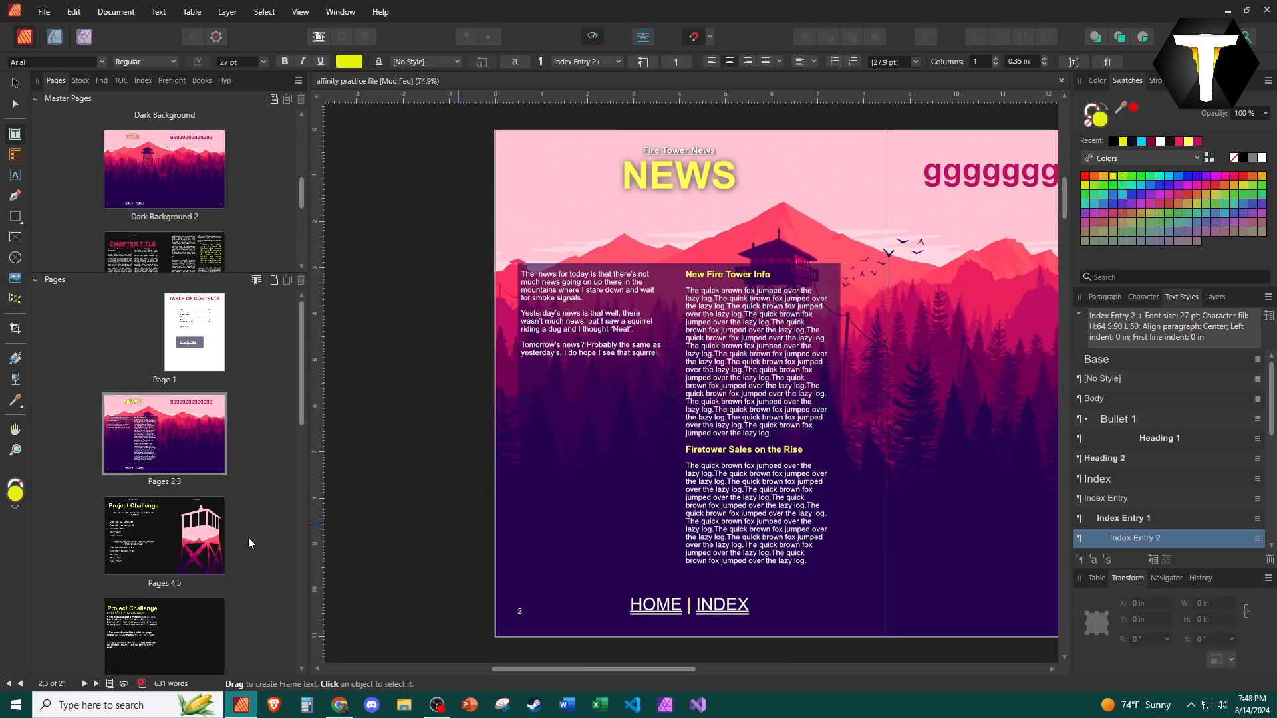
scroll(613, 580, "right", 3)
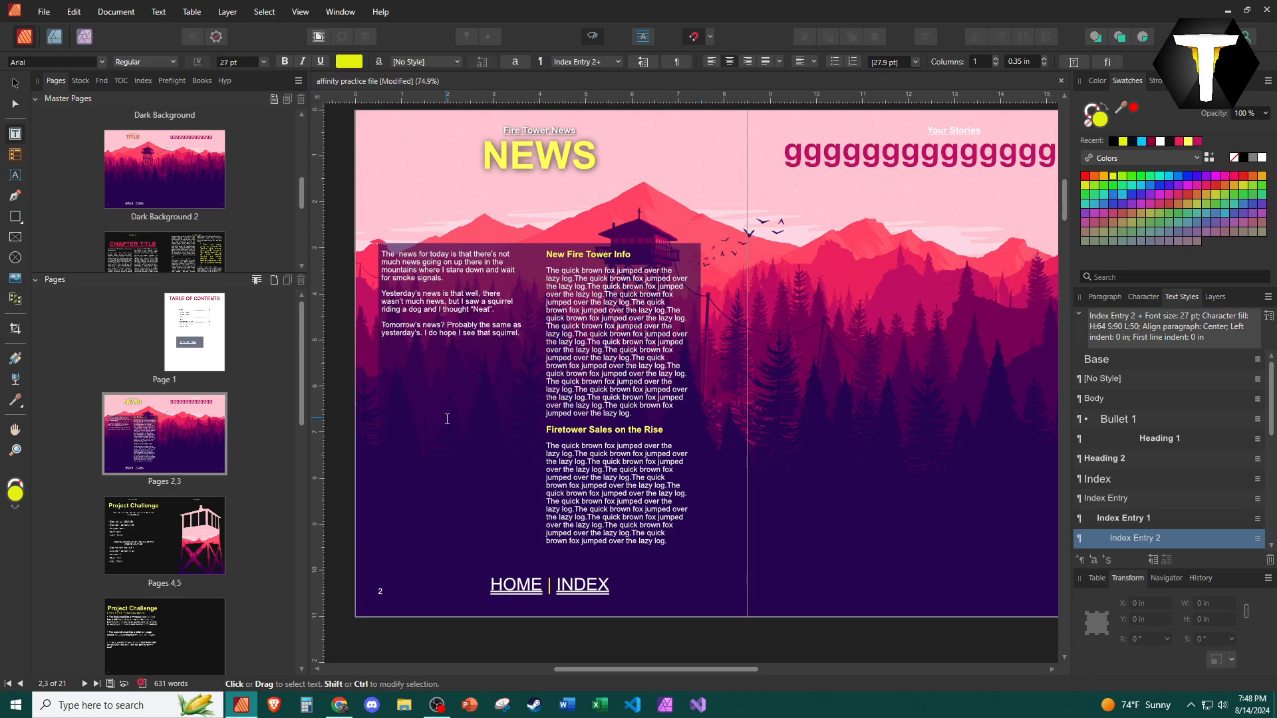
double_click(514, 586)
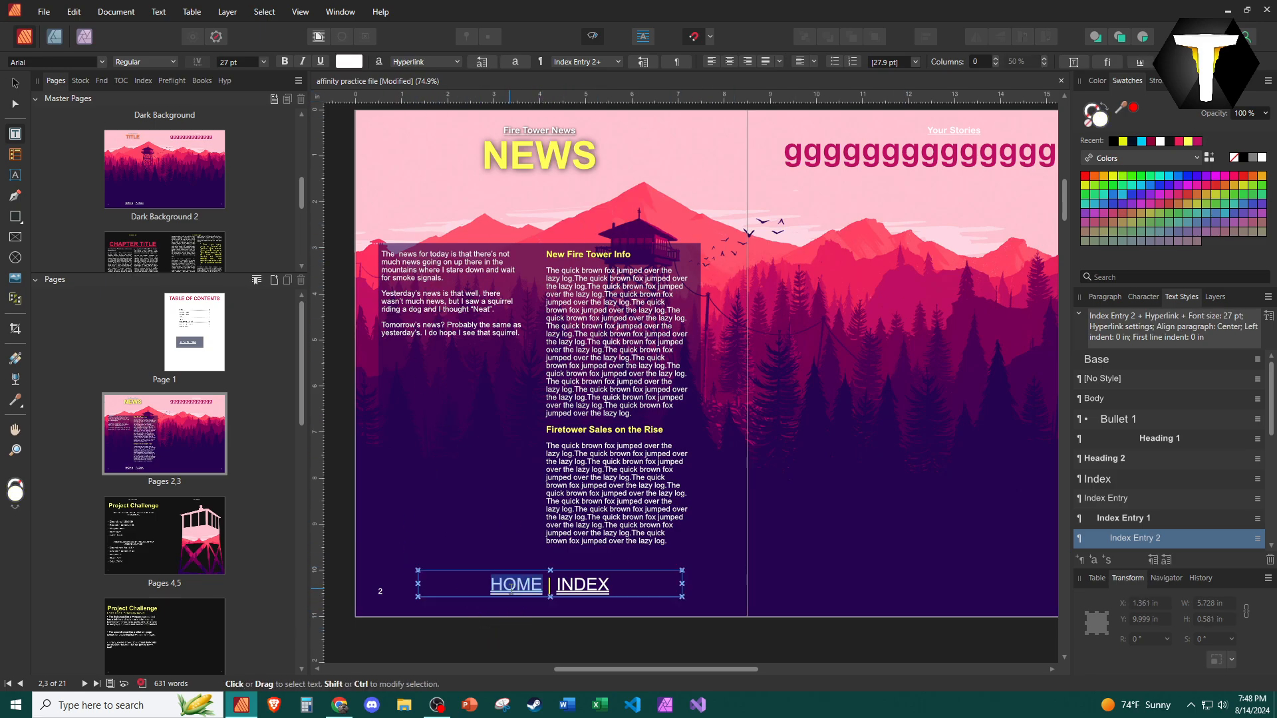
right_click(513, 585)
left_click(454, 546)
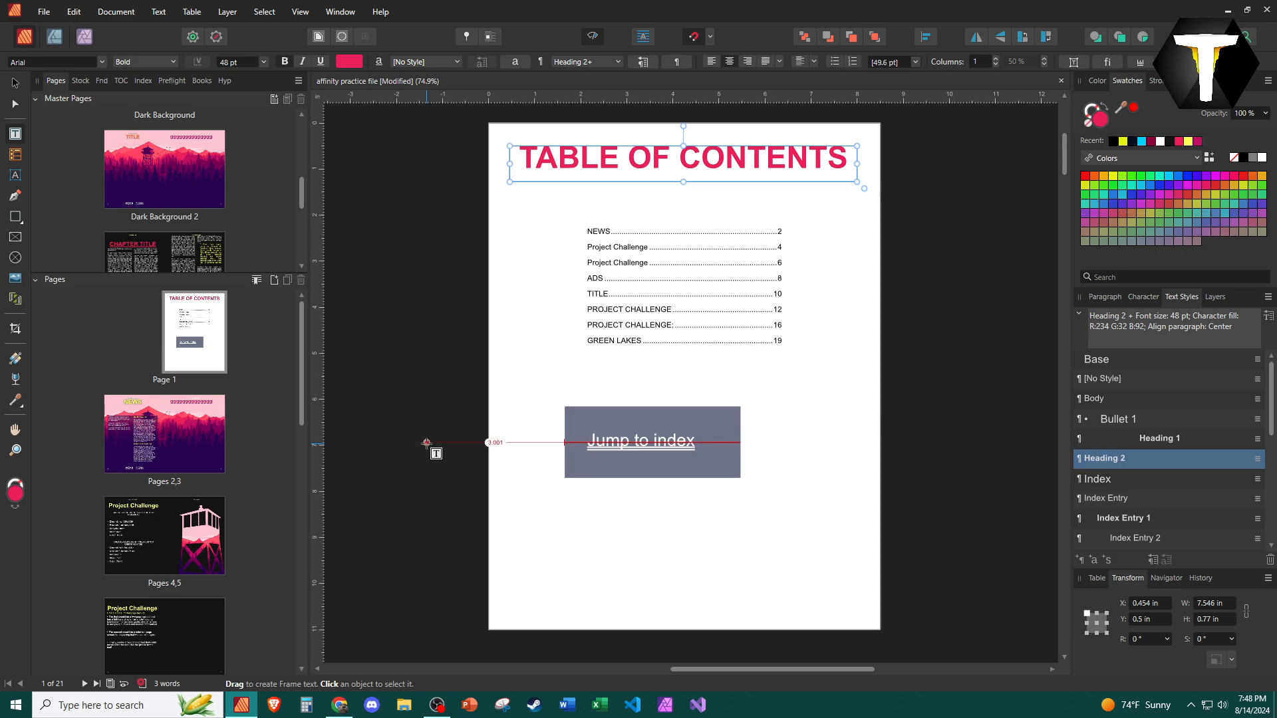
Narrow the page thumbnails area and look through the spreads down to pages 12,13.
left_click_drag(308, 425, 33, 433)
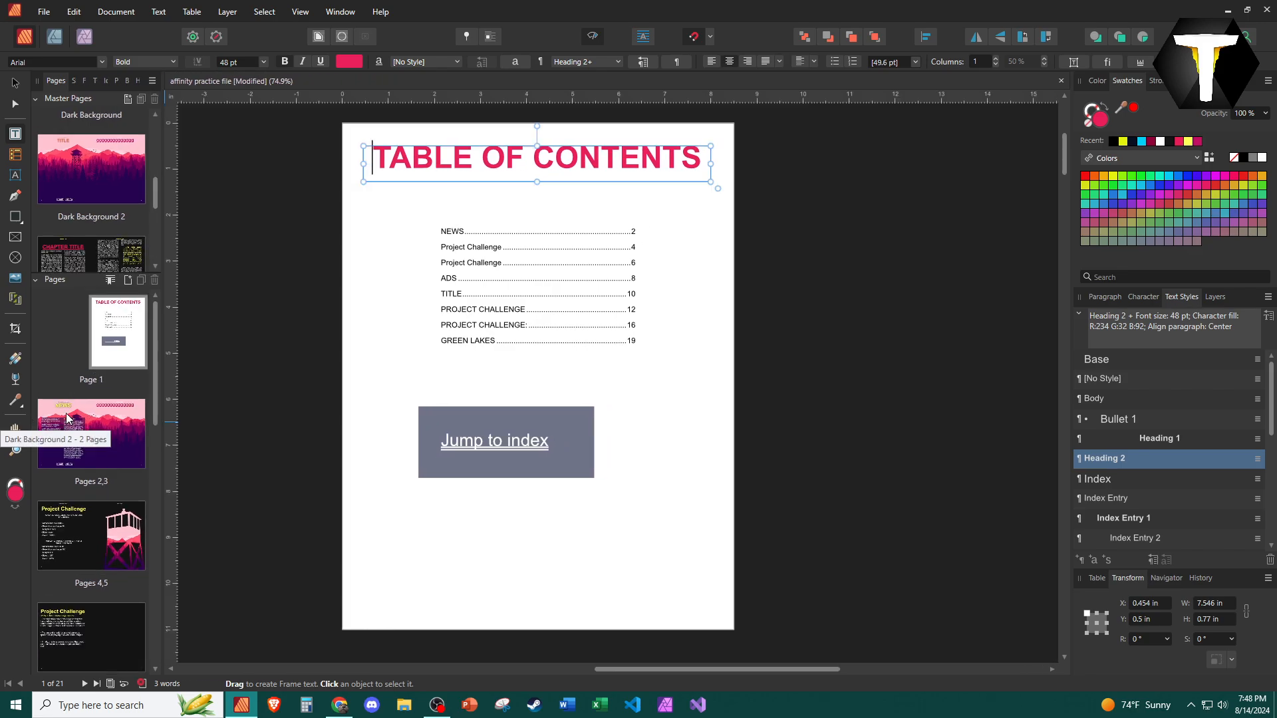
scroll(94, 399, "down", 5)
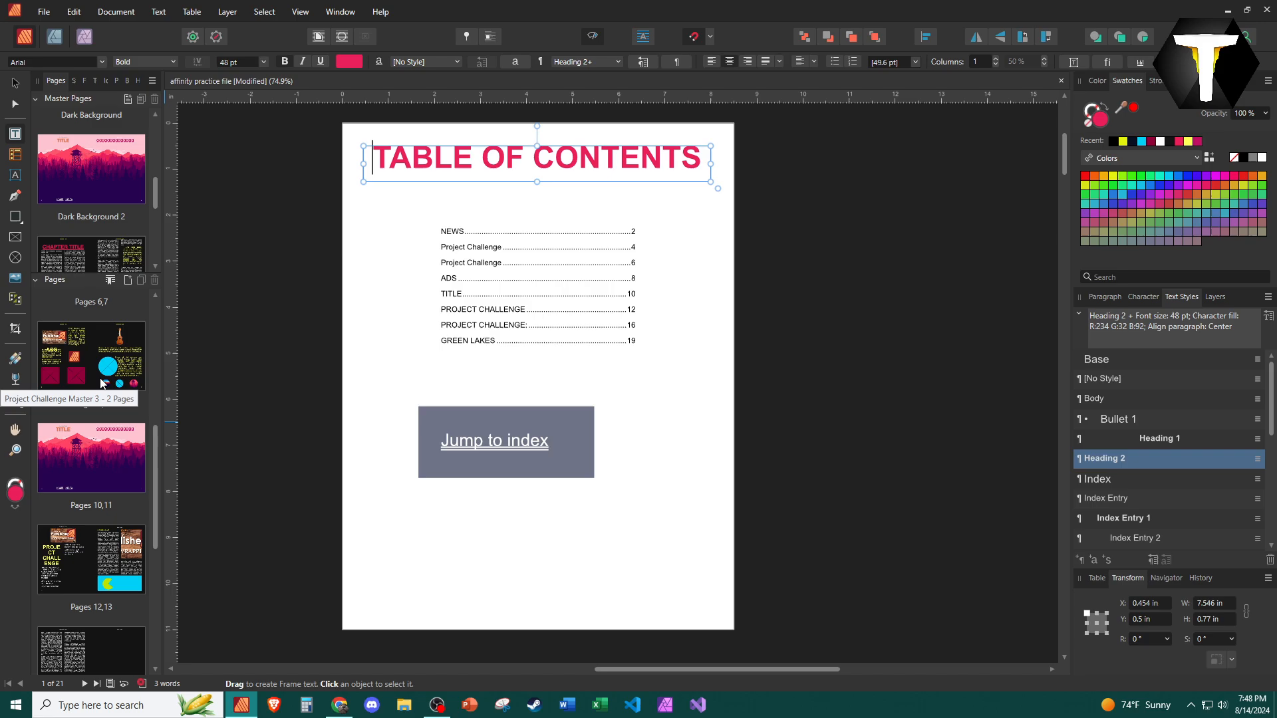